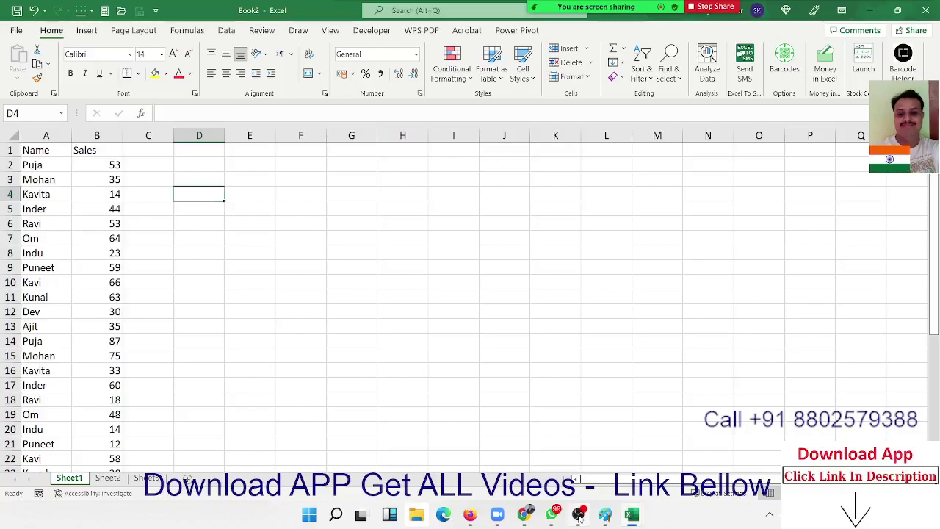
Merge cells L1:P3 and enter the title 'Array -3' in them
left_click(248, 238)
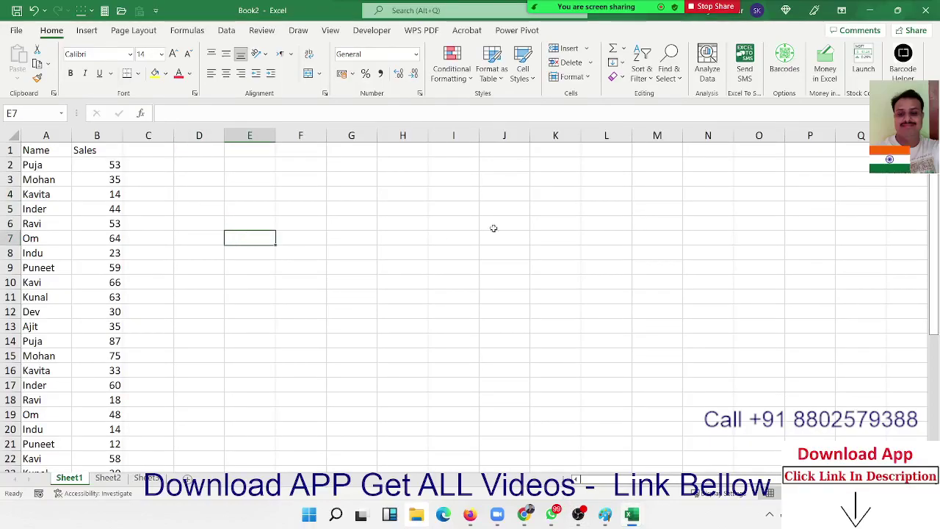
left_click(629, 151)
left_click_drag(630, 151, 818, 174)
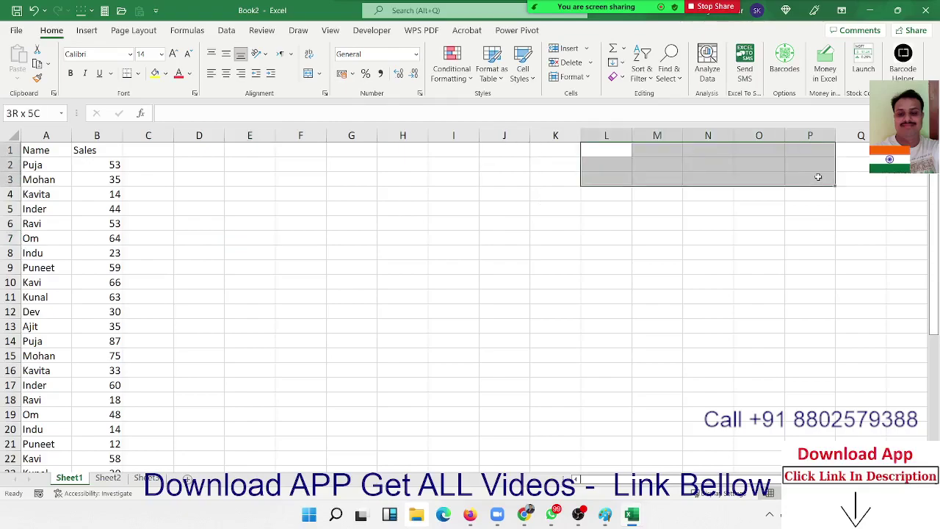
left_click(308, 73)
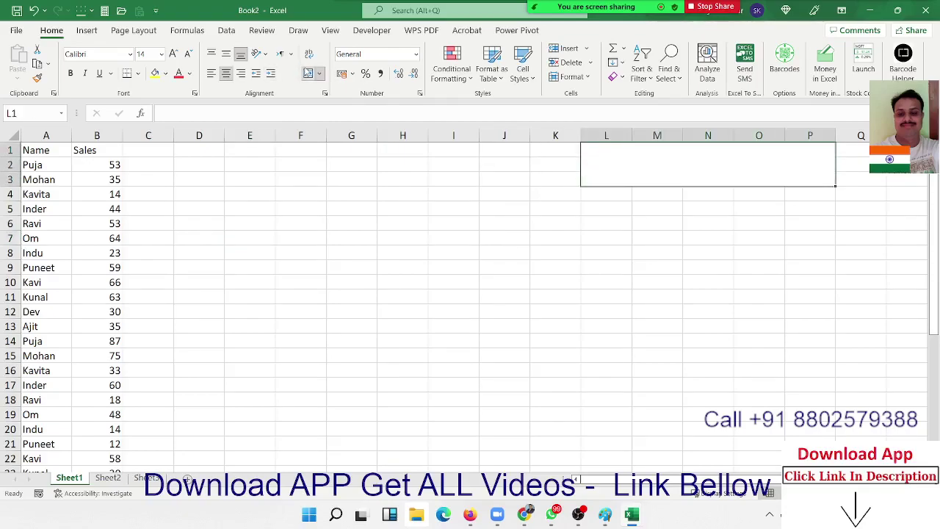
type("Arra")
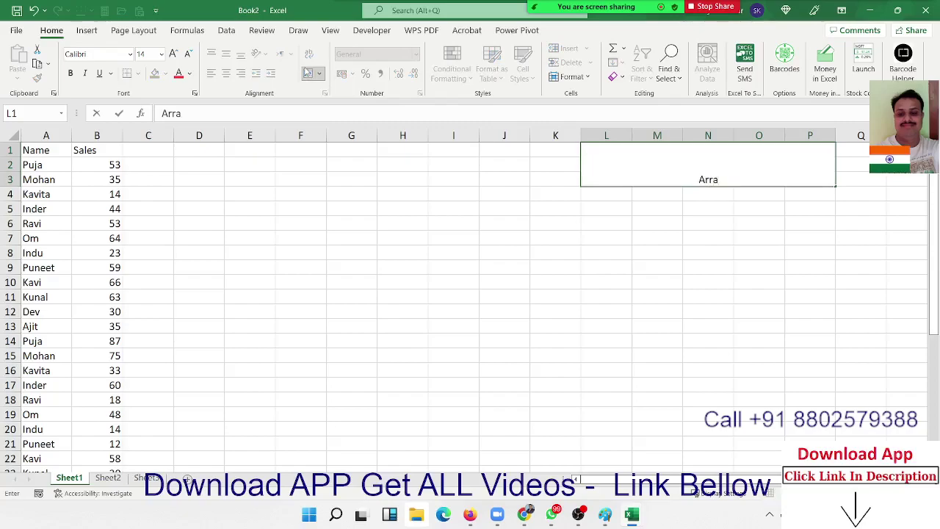
type("y -3")
key("ctrl+Return")
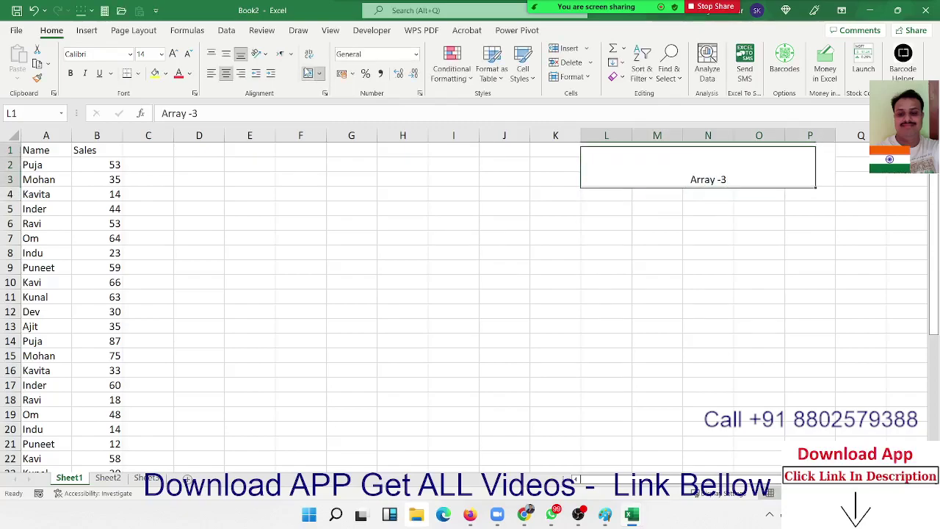
Enlarge the 'Array -3' title to 36 pt and give it a yellow fill
left_click(173, 54)
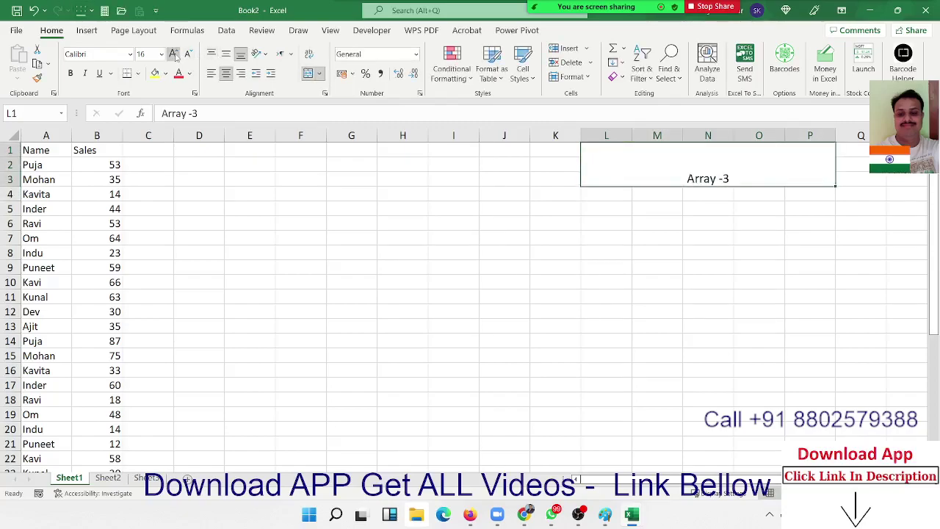
left_click(173, 55)
left_click(174, 54)
left_click(174, 55)
left_click(154, 73)
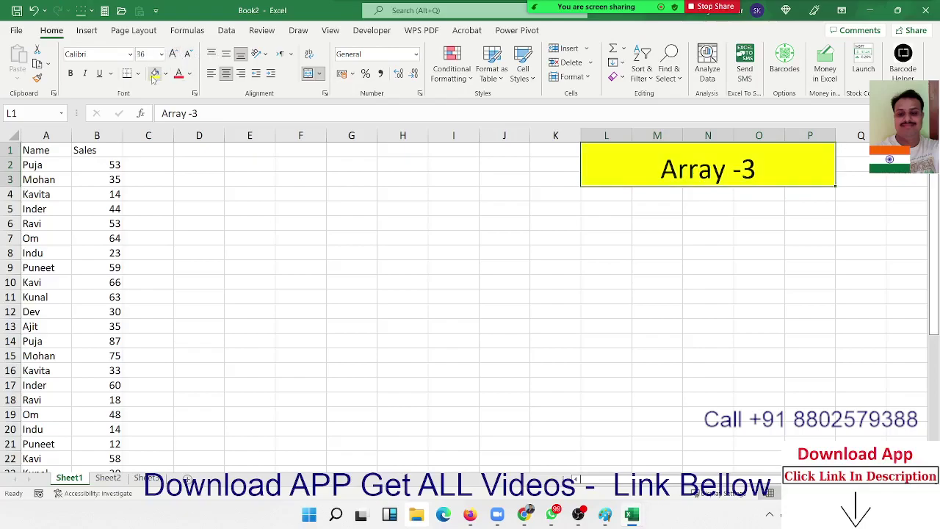
left_click(212, 196)
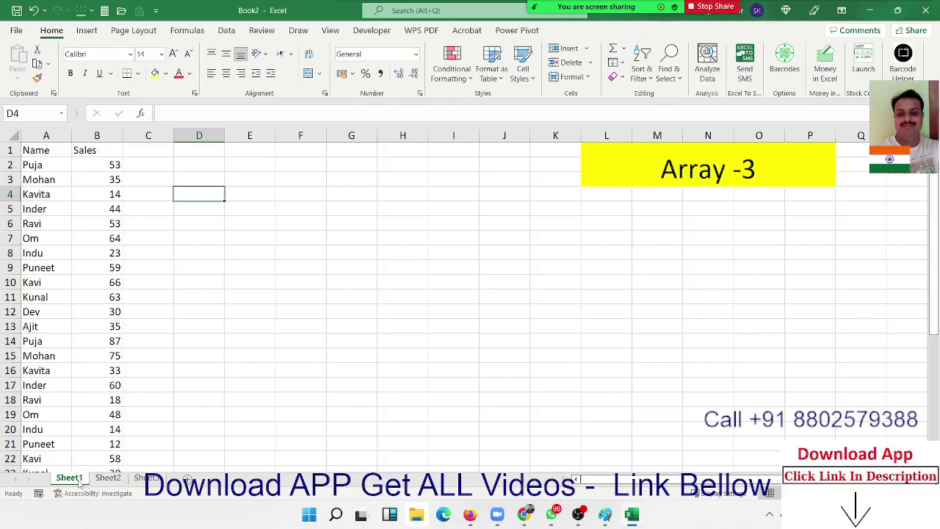
Copy Sheet1 to a new sheet and clear its Name and Sales columns A:B
left_click_drag(80, 478, 110, 476)
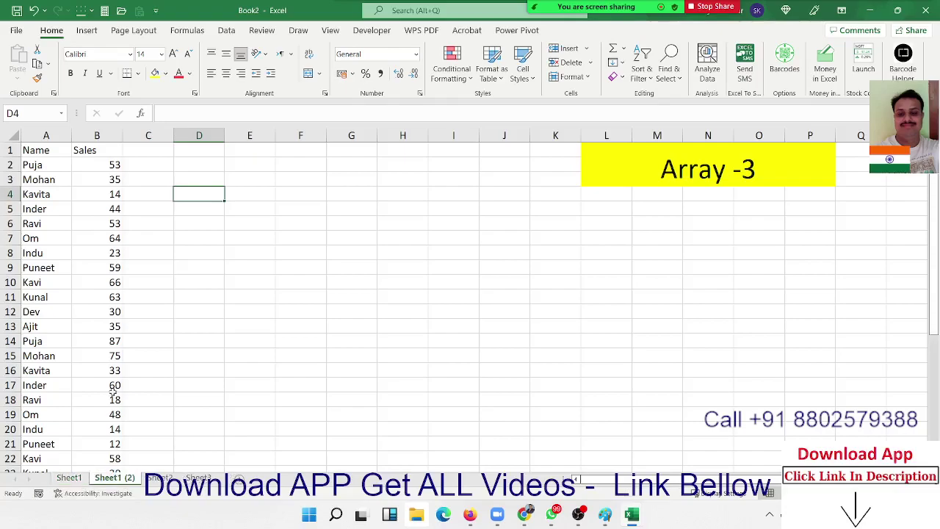
left_click_drag(45, 135, 96, 135)
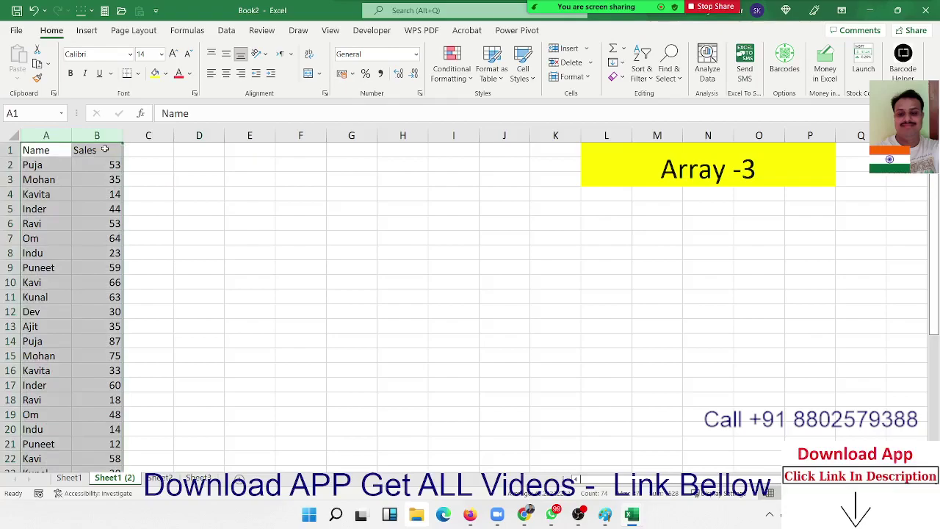
key("Delete")
left_click(105, 156)
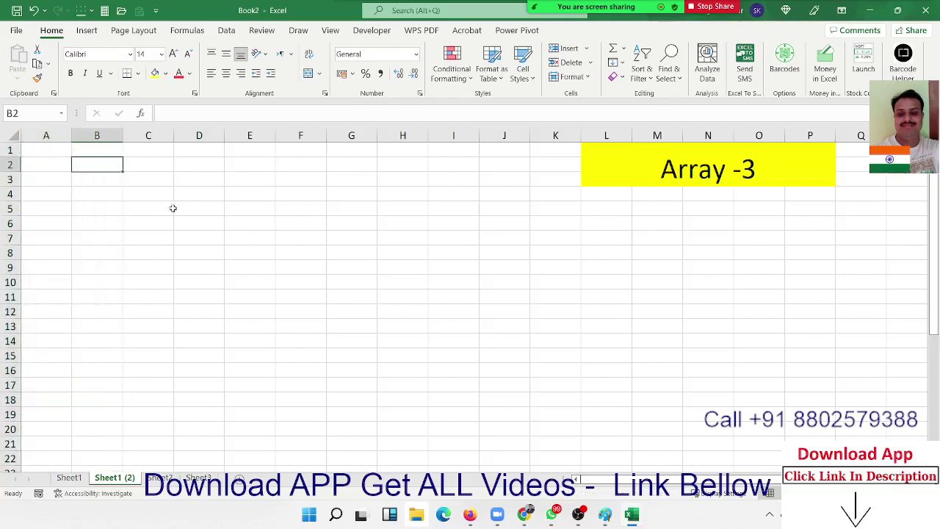
scroll(149, 209, "up", 3, "ctrl")
scroll(171, 209, "down", 1, "ctrl")
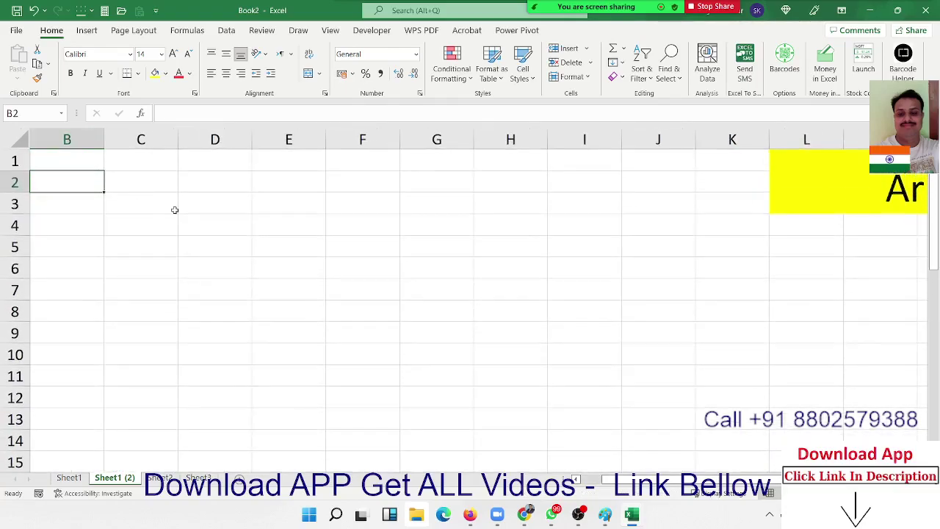
scroll(171, 209, "down", 2, "ctrl")
scroll(164, 198, "up", 1, "ctrl")
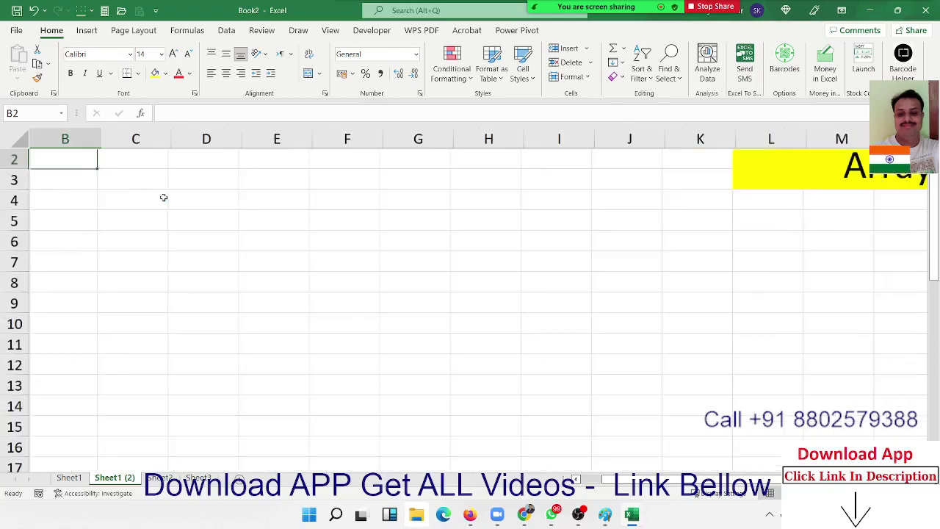
scroll(164, 198, "up", 1, "ctrl")
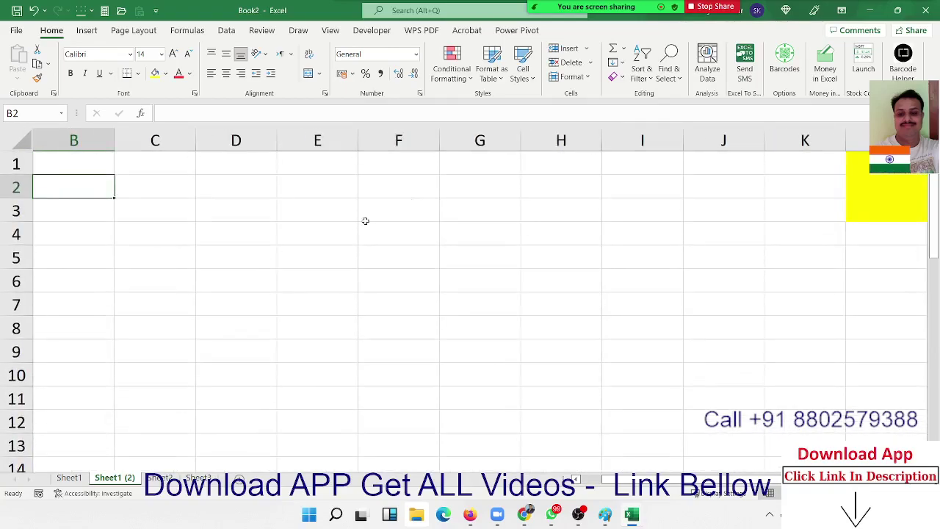
Delete the empty columns F:J so the title block shifts left to column G
left_click(552, 130)
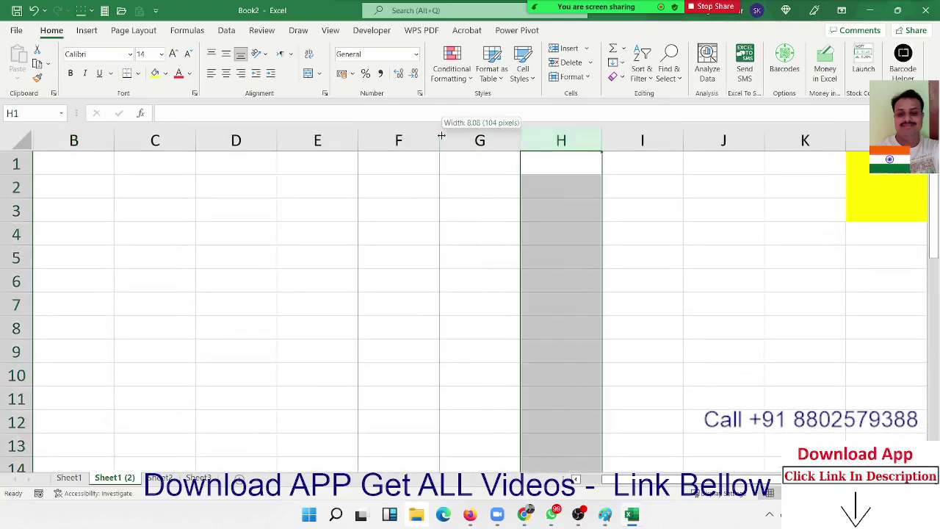
left_click_drag(399, 136, 724, 124)
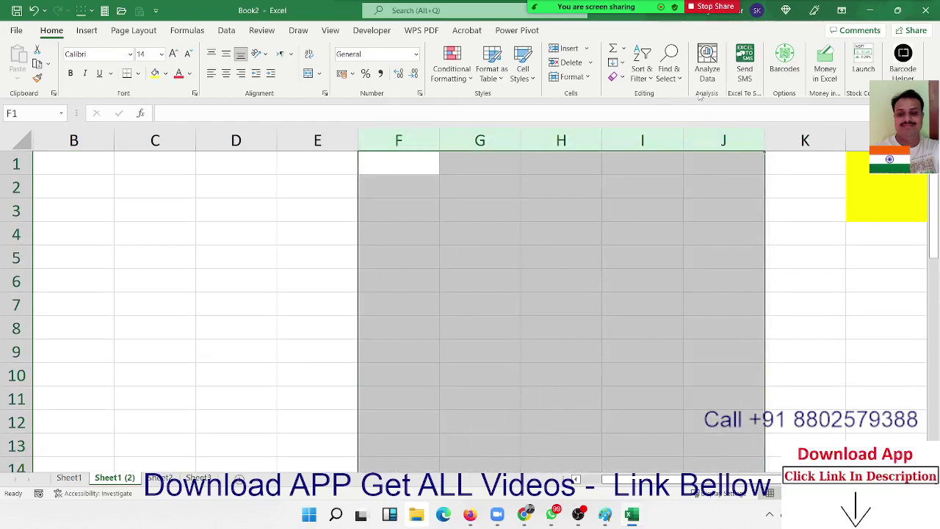
key("ctrl+Home")
key("Right")
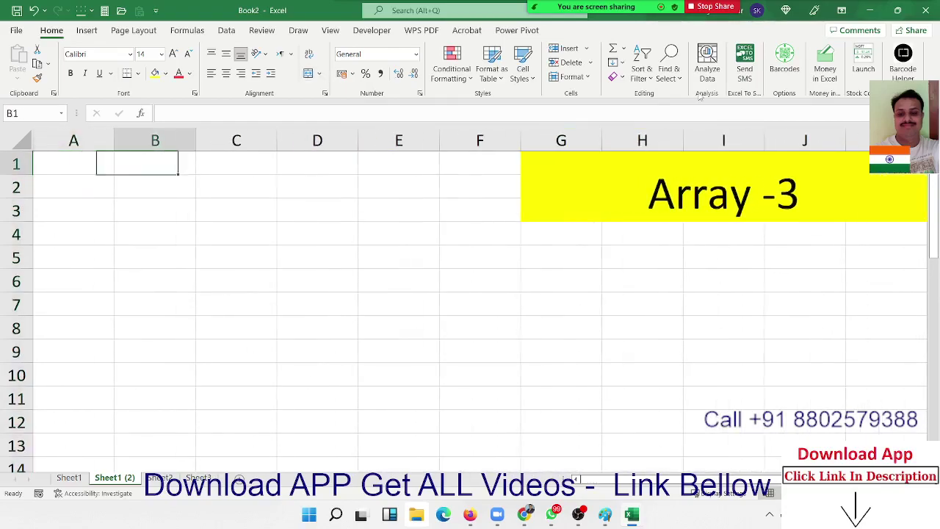
key("Down")
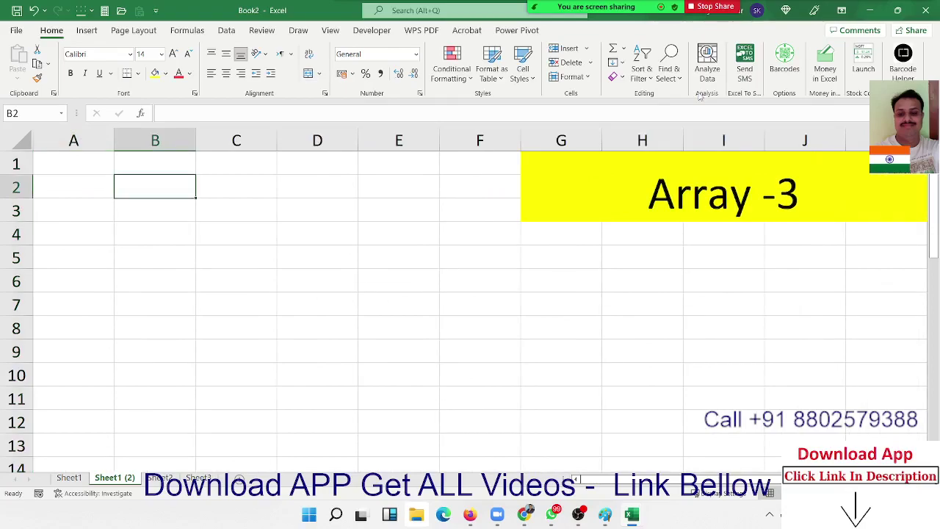
Enter 156 in B2 and begin C2's formula with =SUM(MID(B2
type("156")
key("Tab")
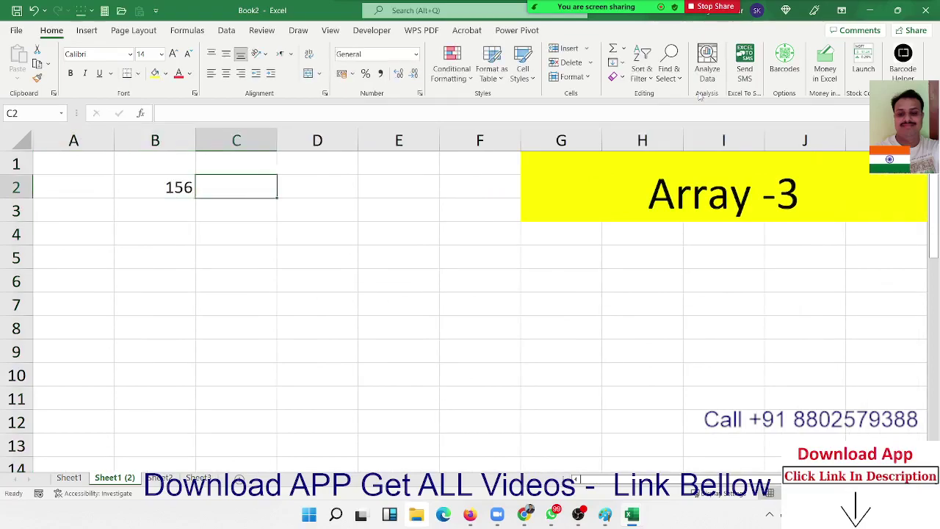
type("=sum")
key("Tab")
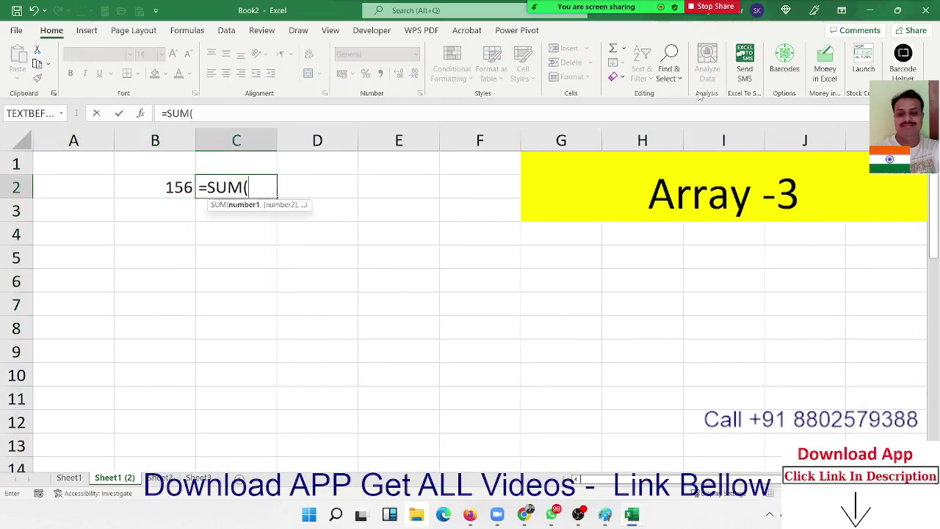
type("mi")
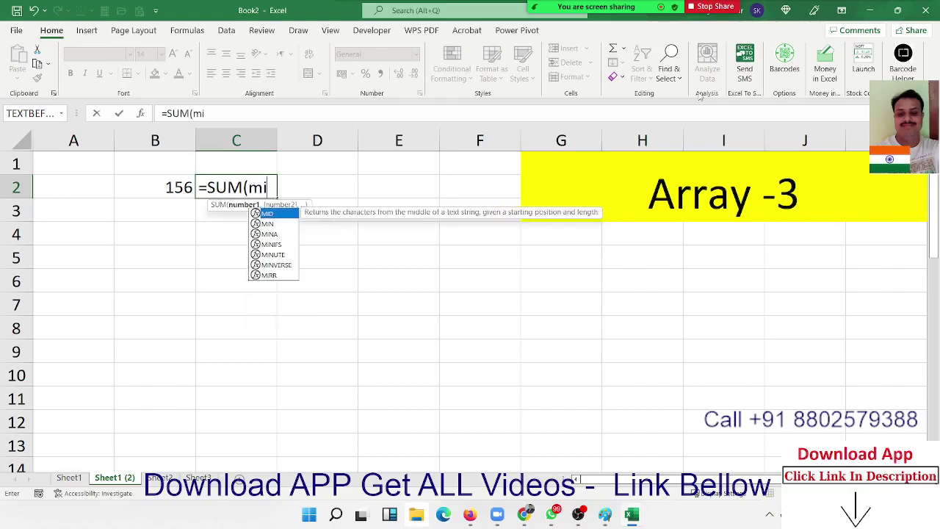
type("nd")
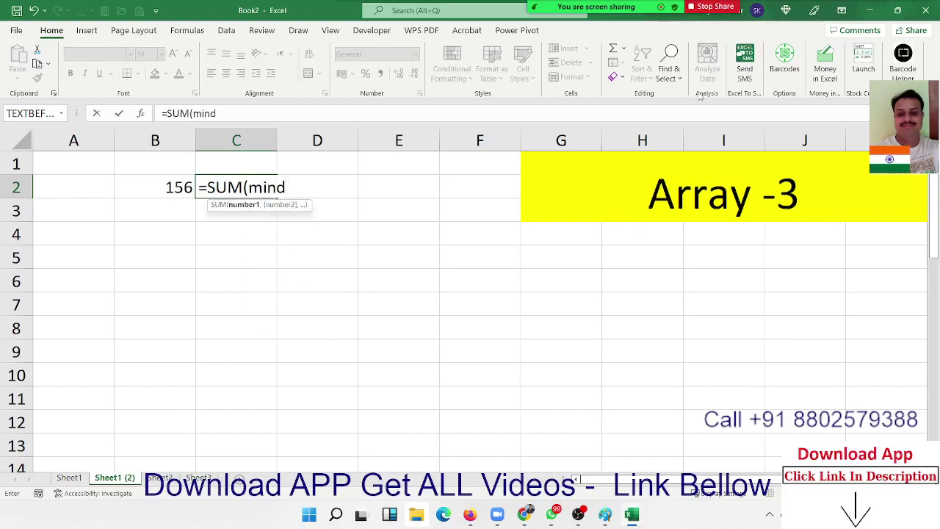
key("BackSpace")
key("BackSpace")
type("s")
key("BackSpace")
type("d")
key("Tab")
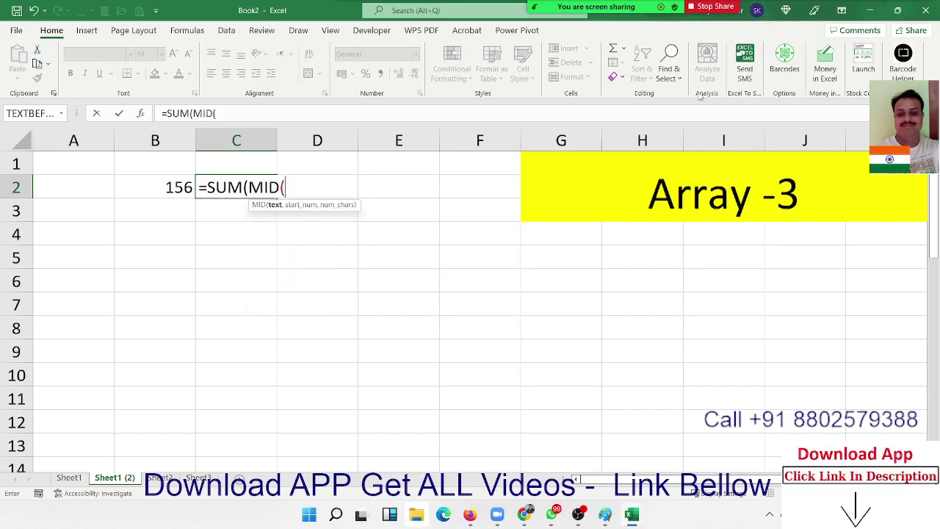
key("Left")
Complete C2 as =SUM(MID(B2,{1,2,3},1)*1) to get the digit sum 12
type(",")
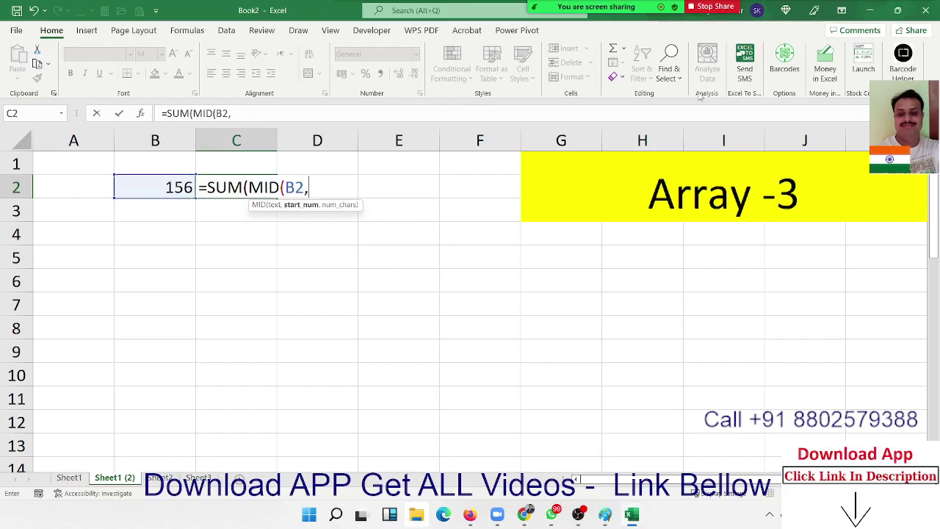
type("1")
key("BackSpace")
type("{")
type("1,2")
type(",3")
type("}")
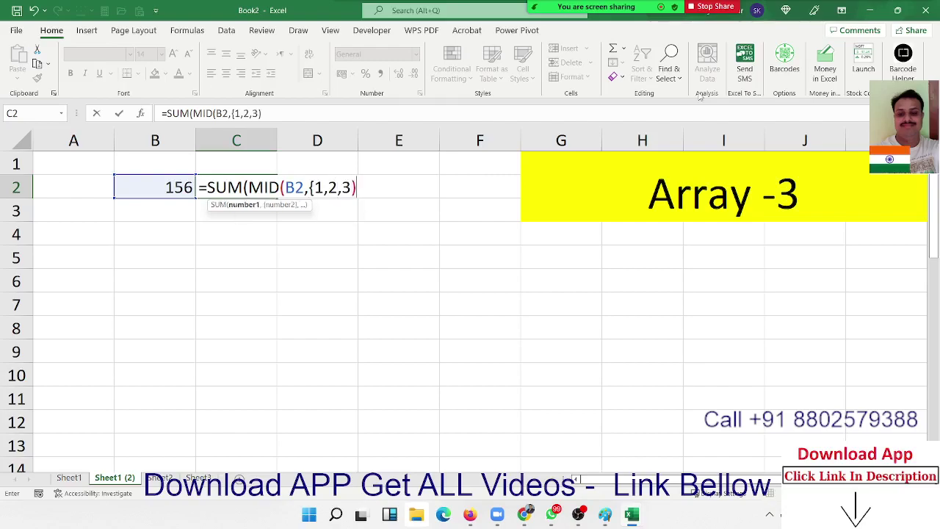
key("BackSpace")
type("}")
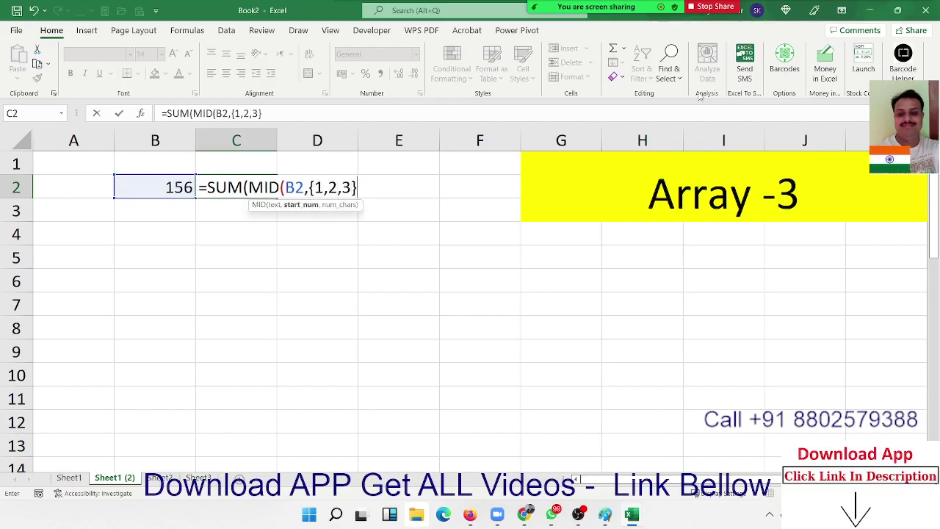
type(",1")
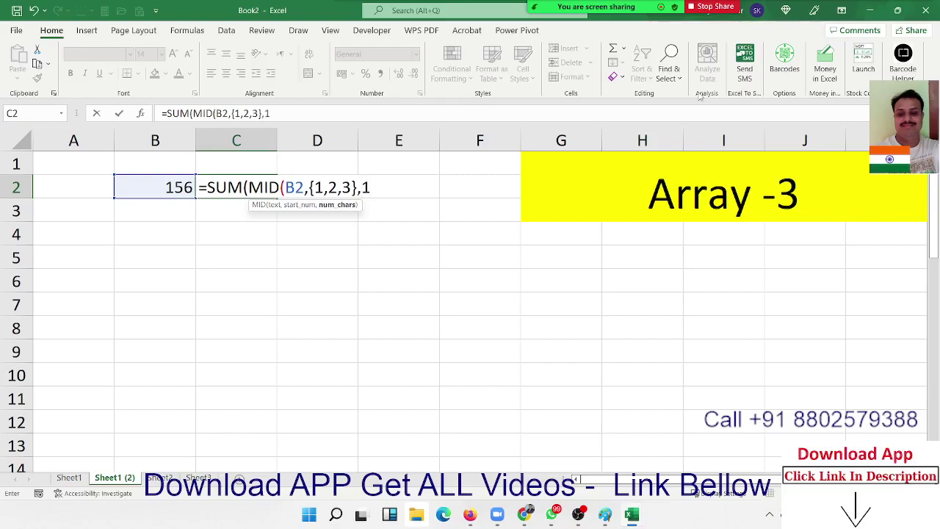
type(")*1")
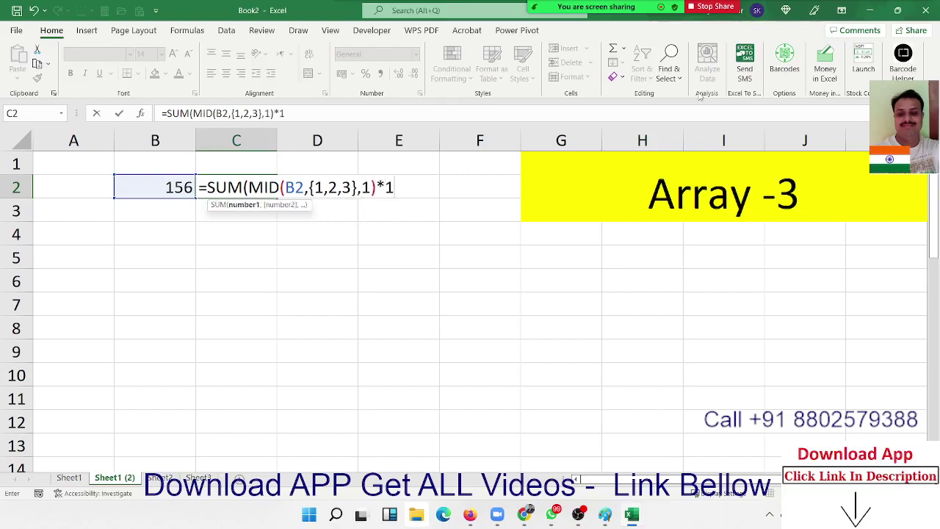
type(")")
key("Return")
key("Up")
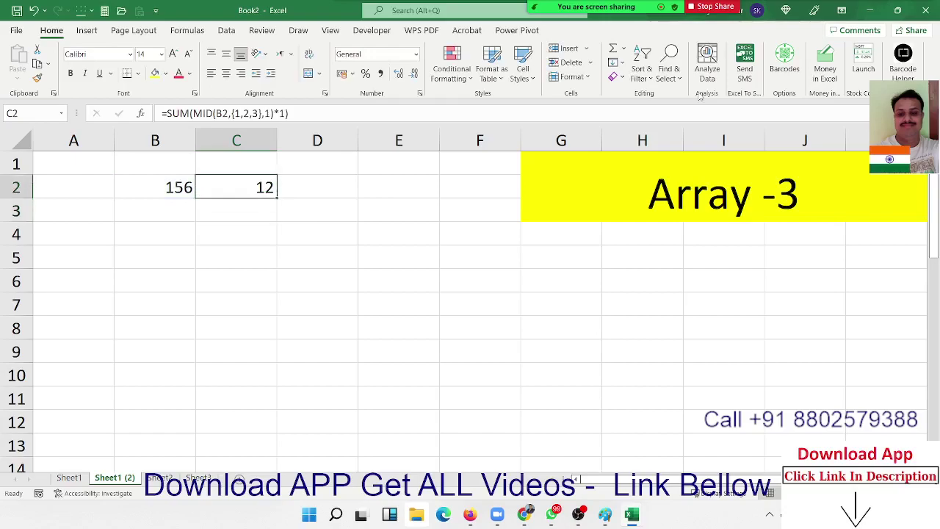
key("F2")
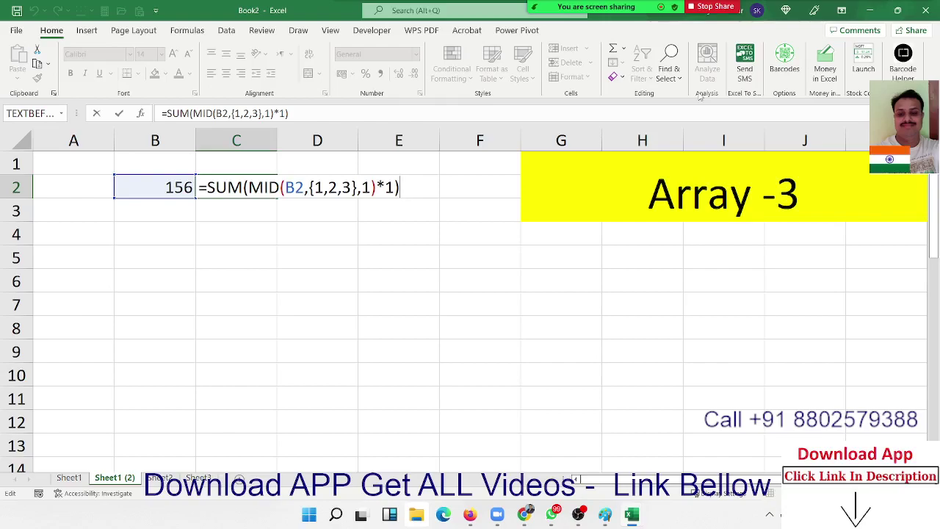
Confirm C2's formula and replace the number in B2 with 45621
key("Return")
key("Up")
key("Left")
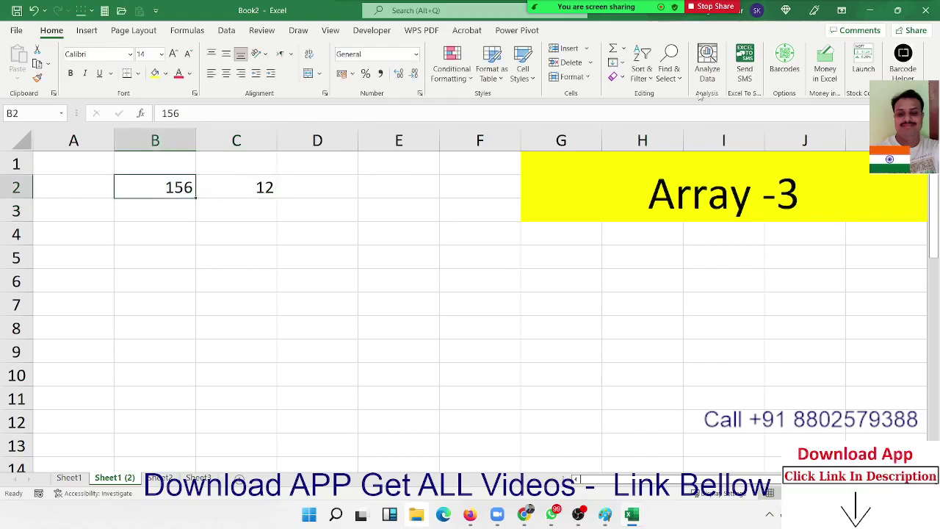
type("45621")
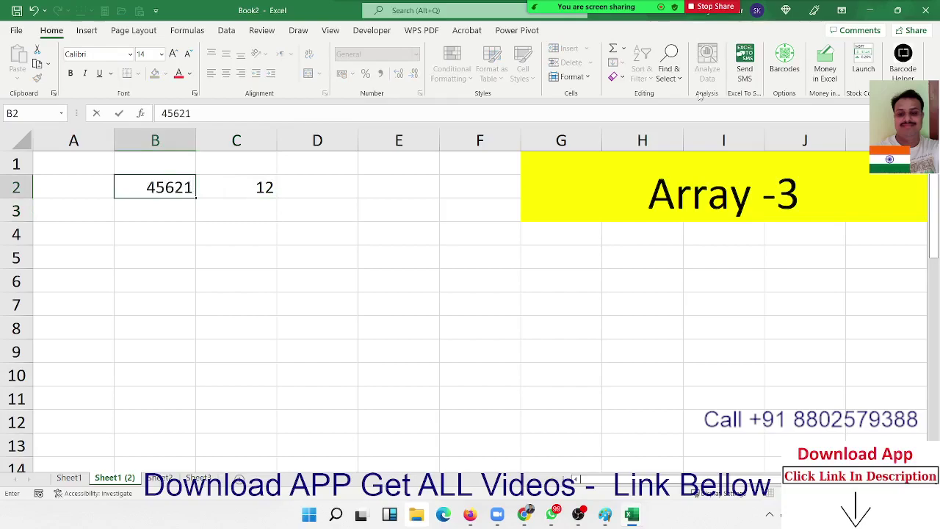
key("Tab")
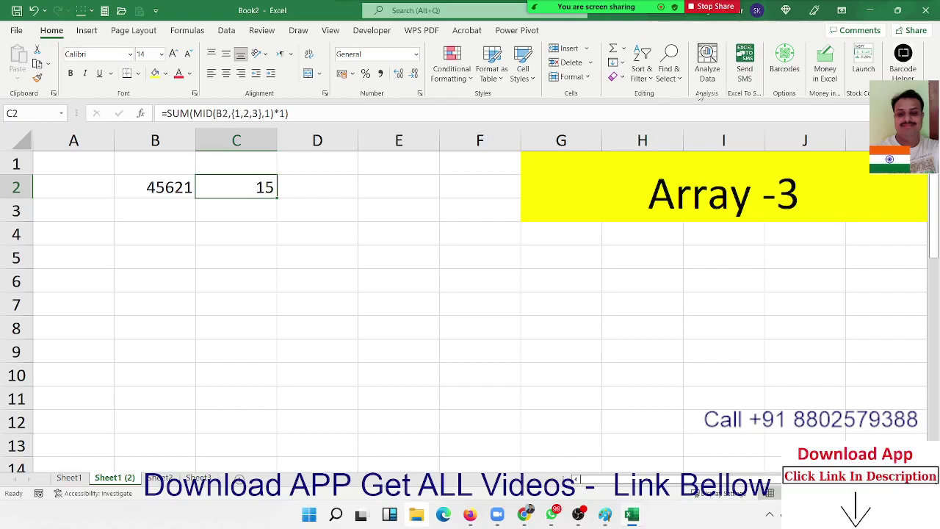
Prefix C2's formula with an apostrophe so it displays as text
double_click(219, 180)
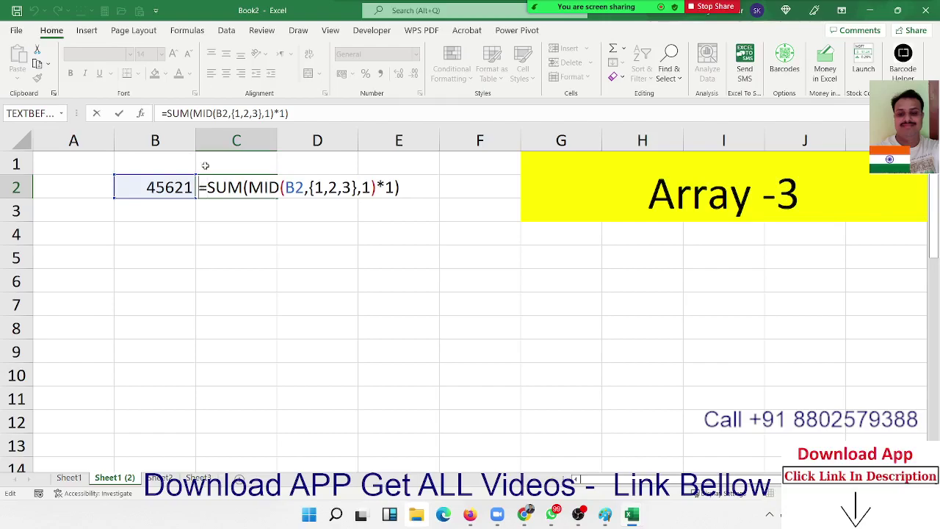
key("Home")
type("'")
key("Return")
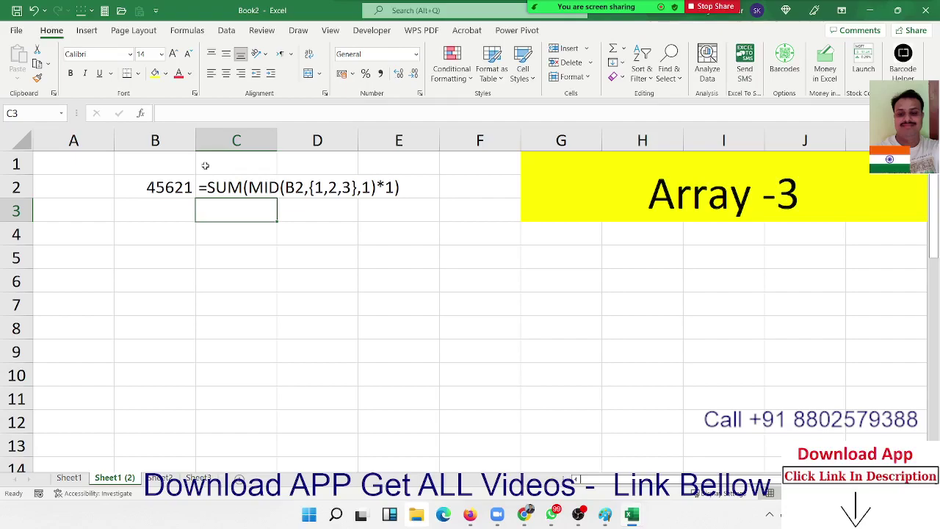
key("Left")
key("Up")
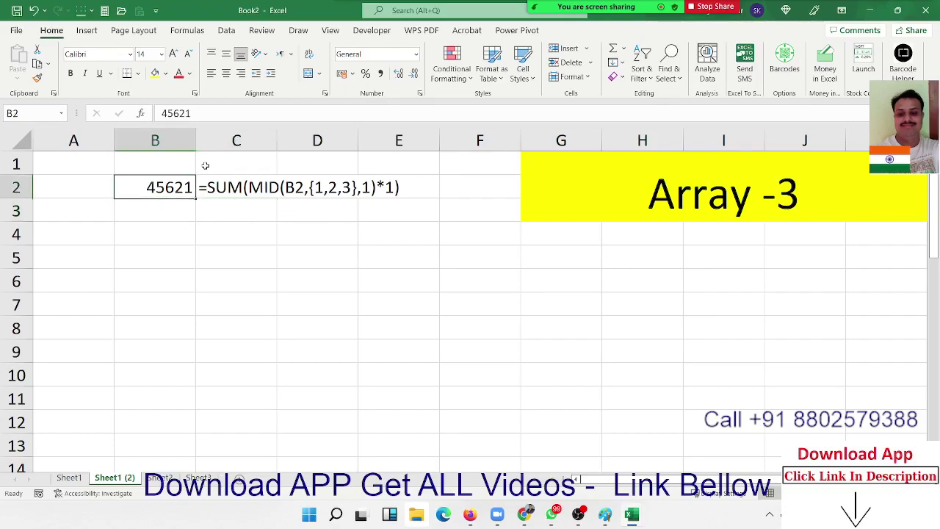
key("Right")
key("Down")
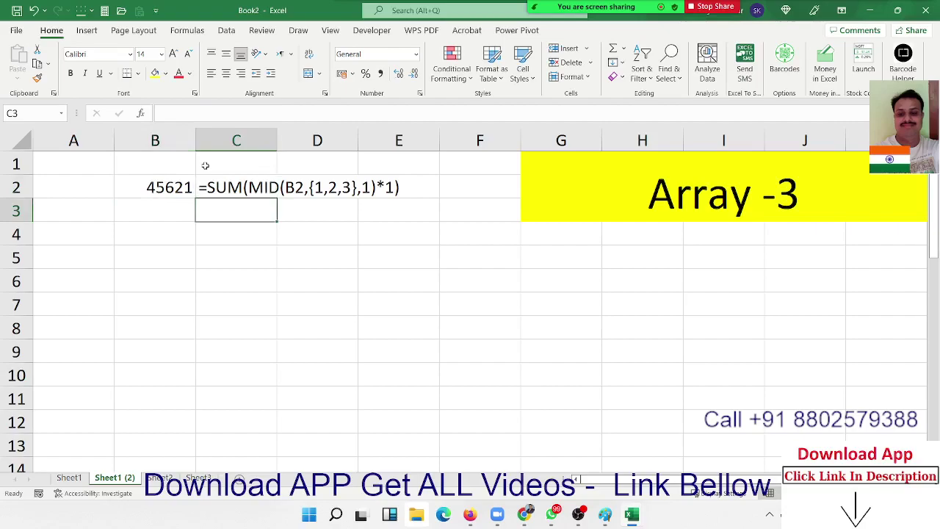
Start C3's digit-sum formula as =SUM(MID(B2,
type("=")
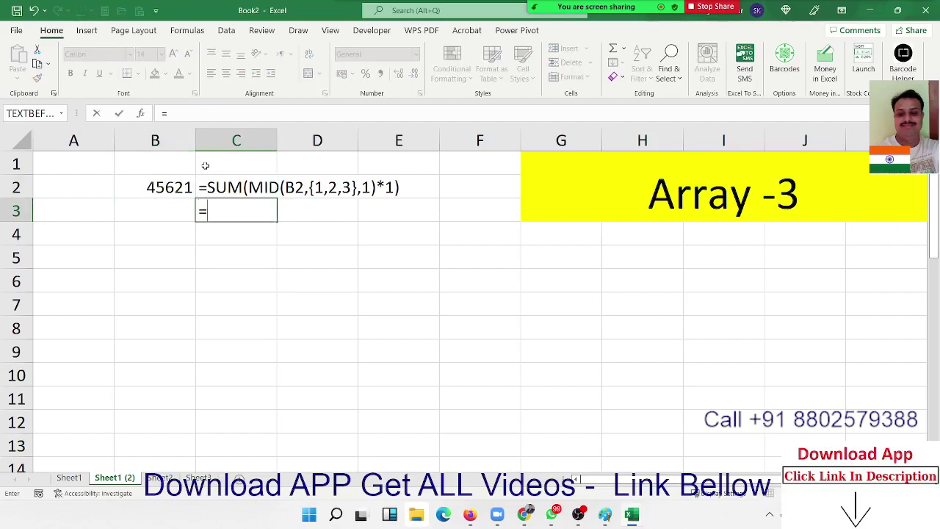
type("sum")
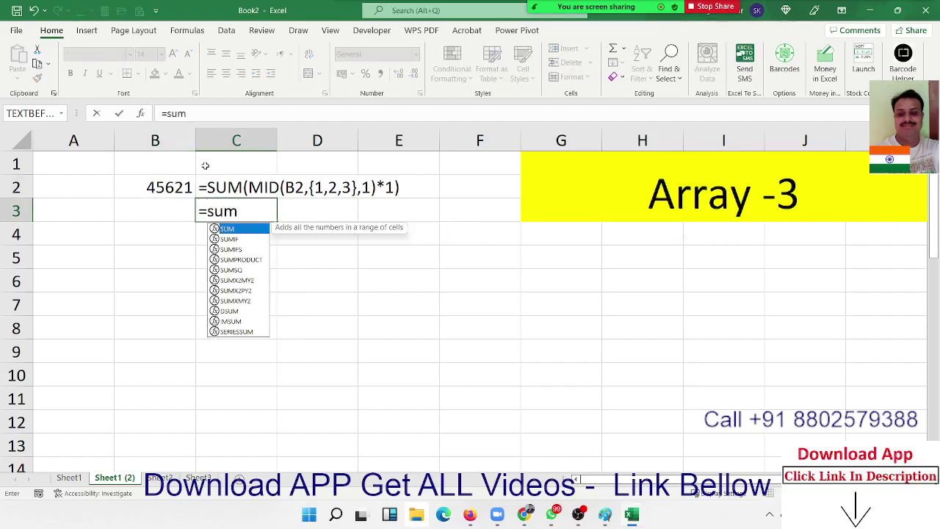
key("Tab")
type("mi")
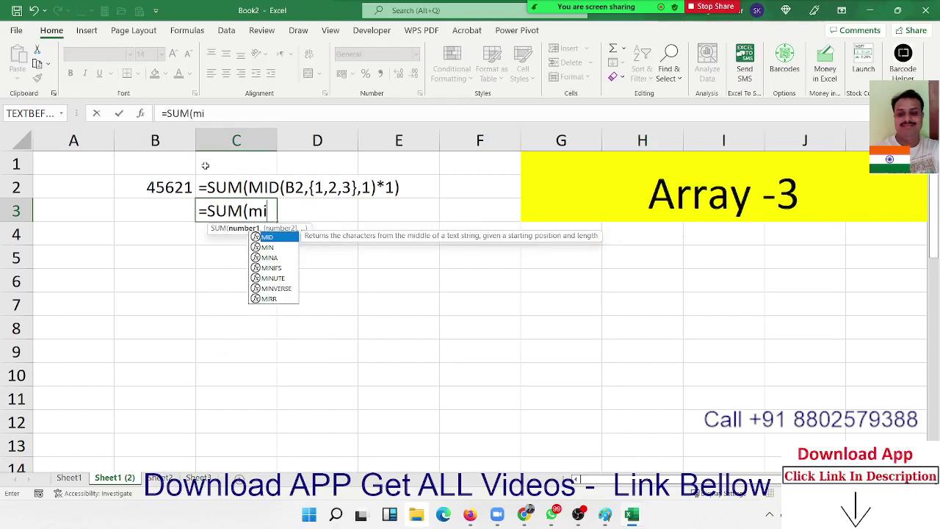
key("Tab")
key("Left")
key("Up")
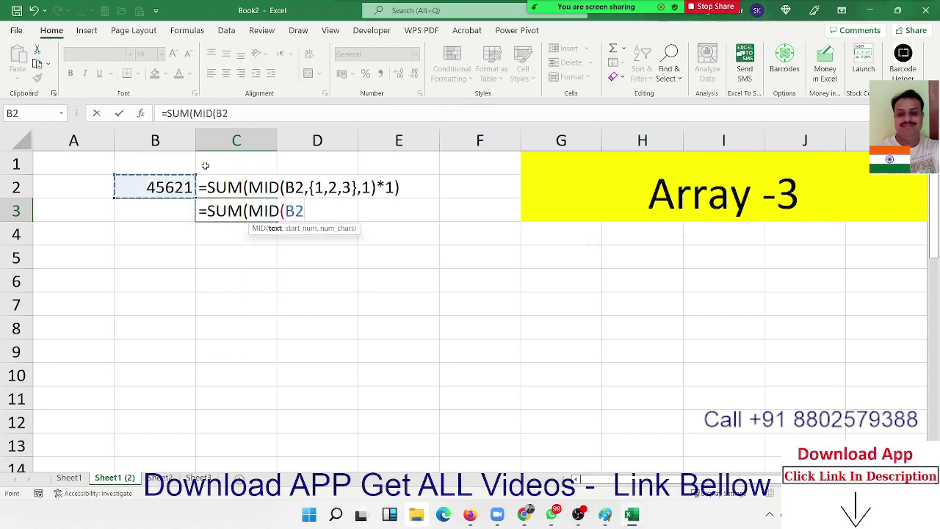
type(",{")
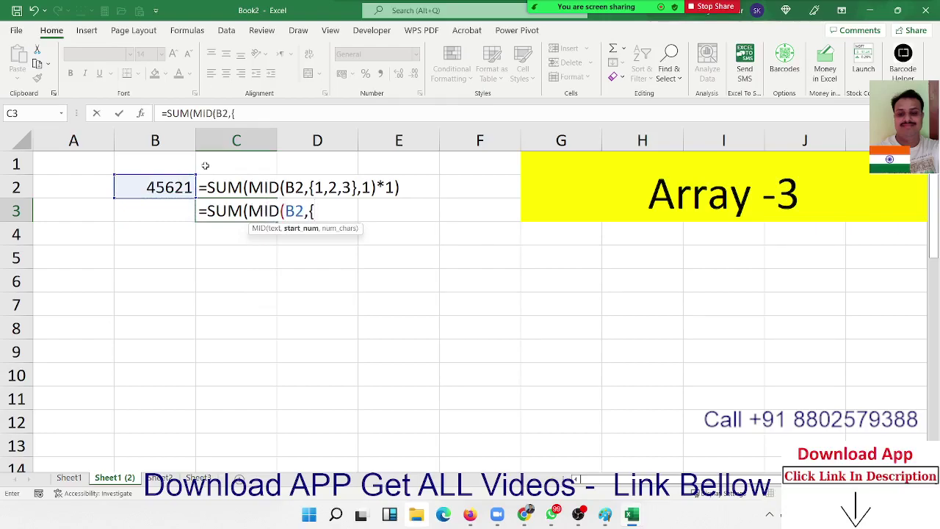
key("BackSpace")
Finish C3 as =SUM(MID(B2,ROW(1:5),1)*1), fixing the ROW typo, giving 18
type("rol")
key("Return")
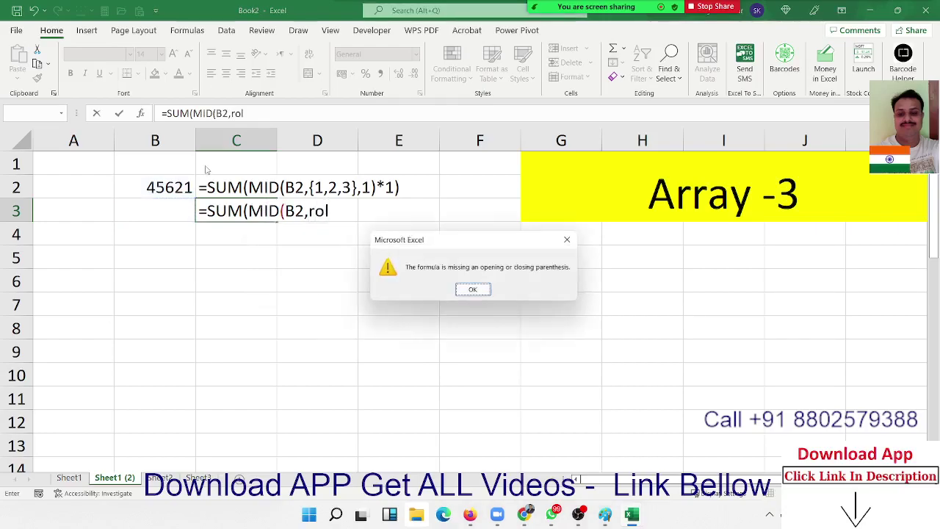
key("Return")
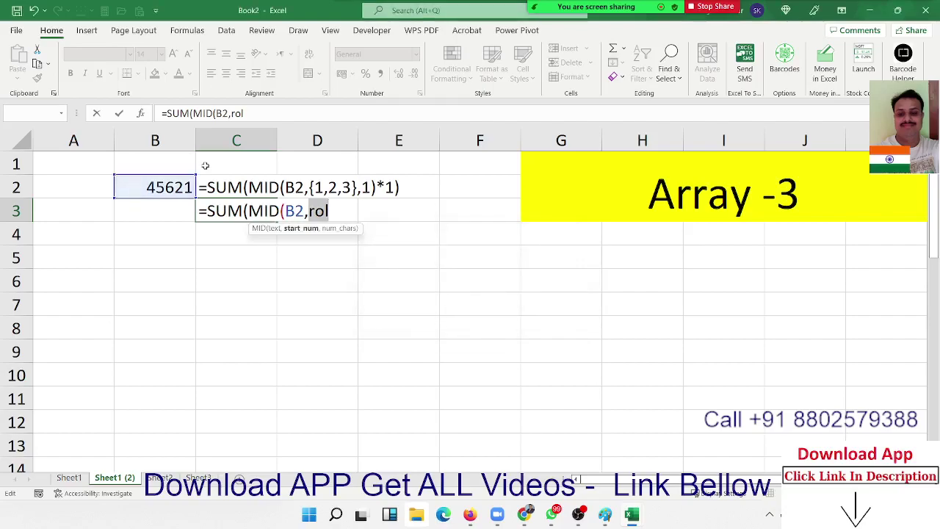
key("BackSpace")
type("w")
key("Tab")
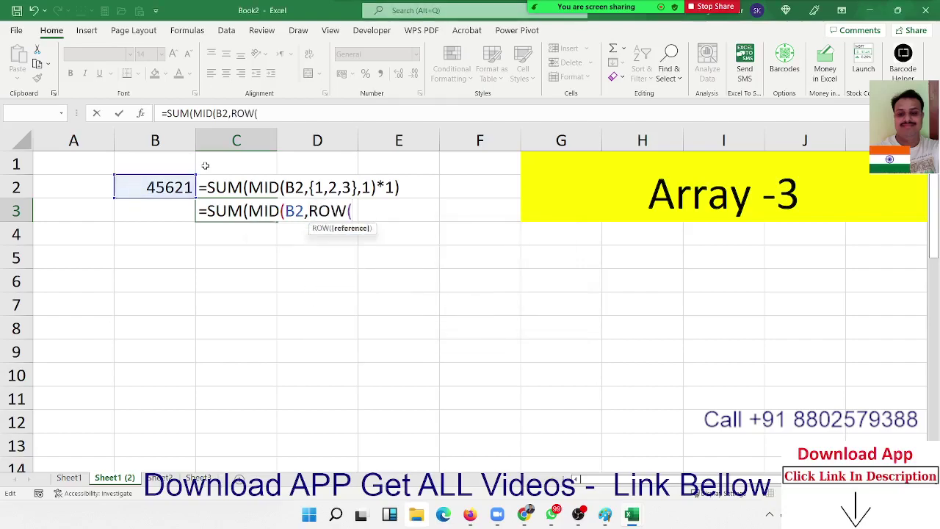
type("1:")
type("5)")
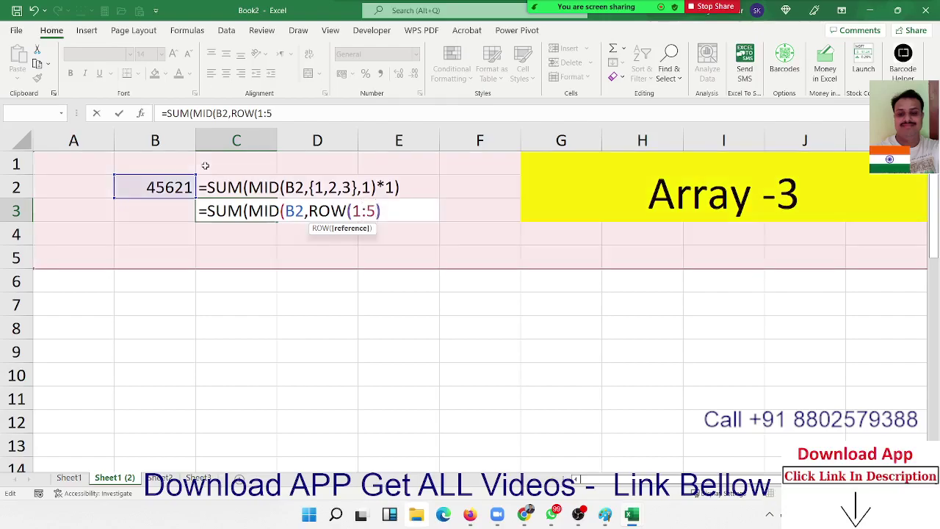
type(",1")
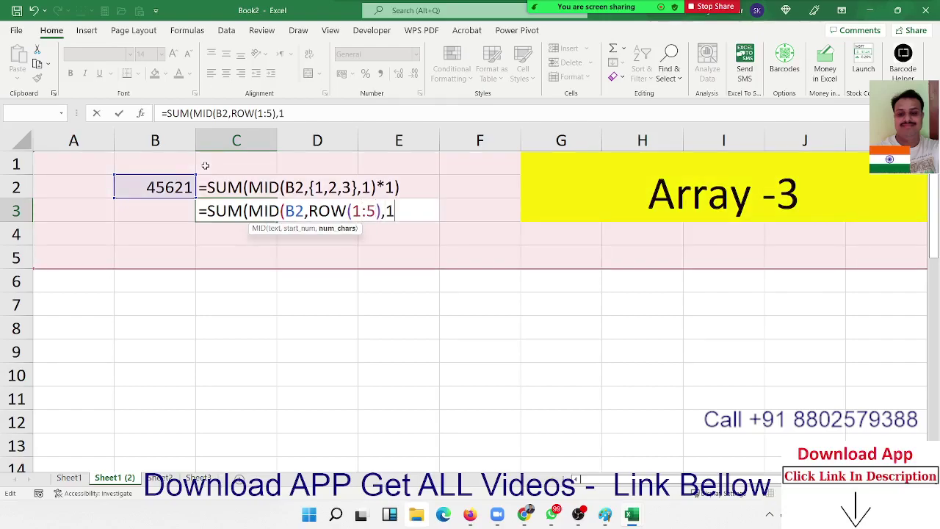
type(")*1")
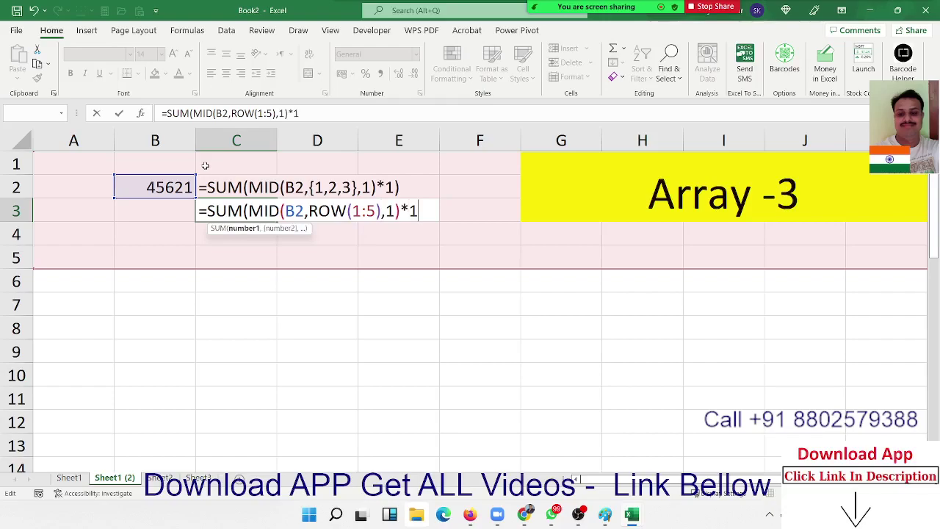
type(")")
key("Return")
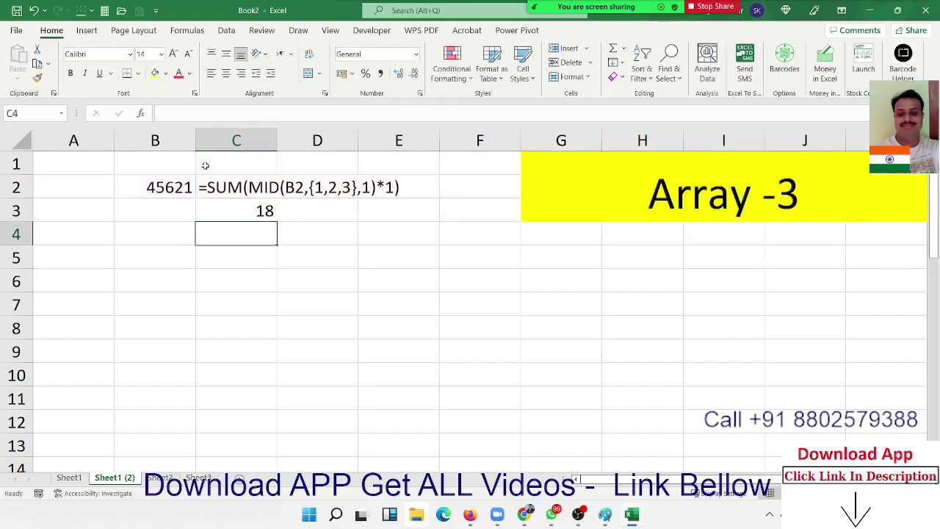
key("Up")
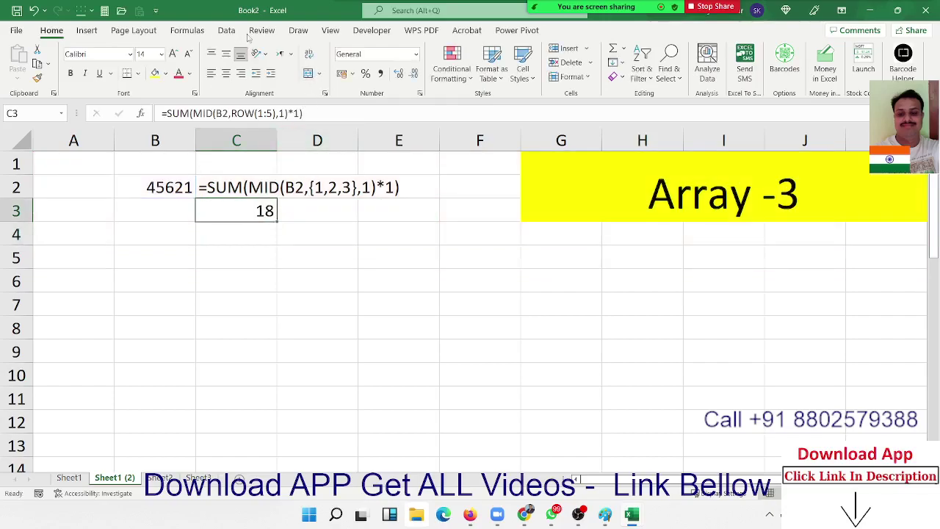
Evaluate C3's formula step by step, watching ROW(1:5) become {1;2;3;4;5}, then close
left_click(187, 30)
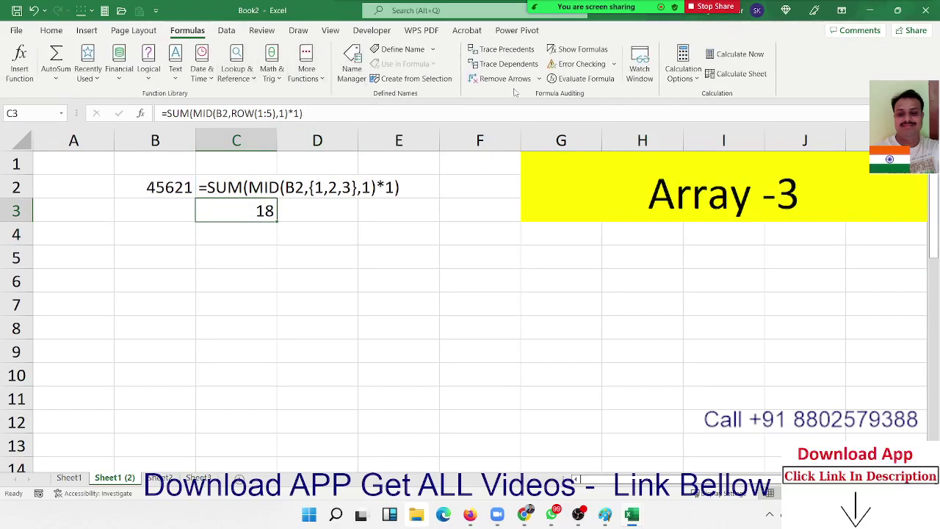
left_click(579, 79)
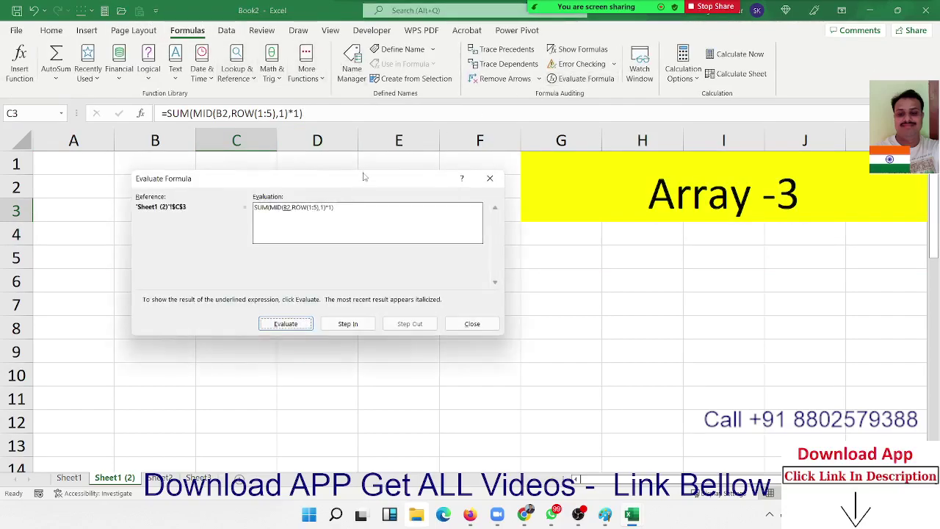
left_click_drag(361, 179, 374, 259)
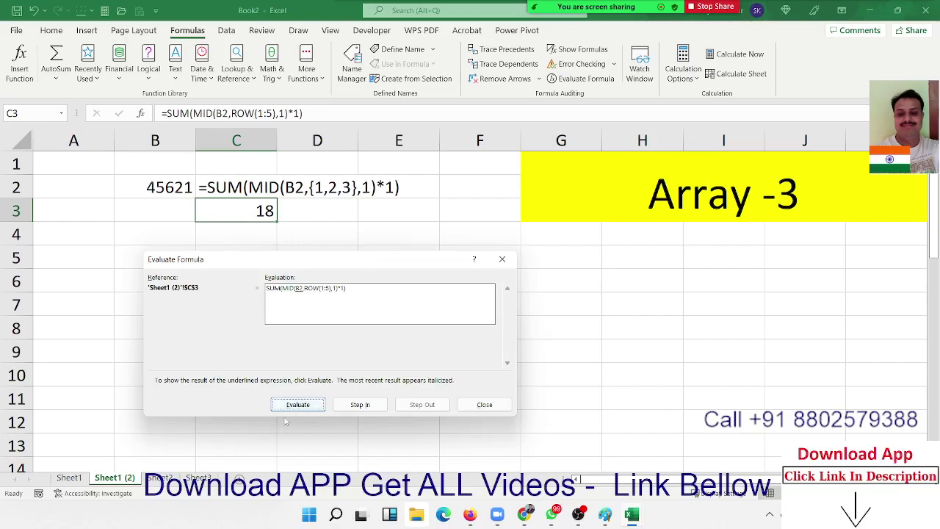
left_click(293, 406)
left_click(300, 409)
left_click(484, 405)
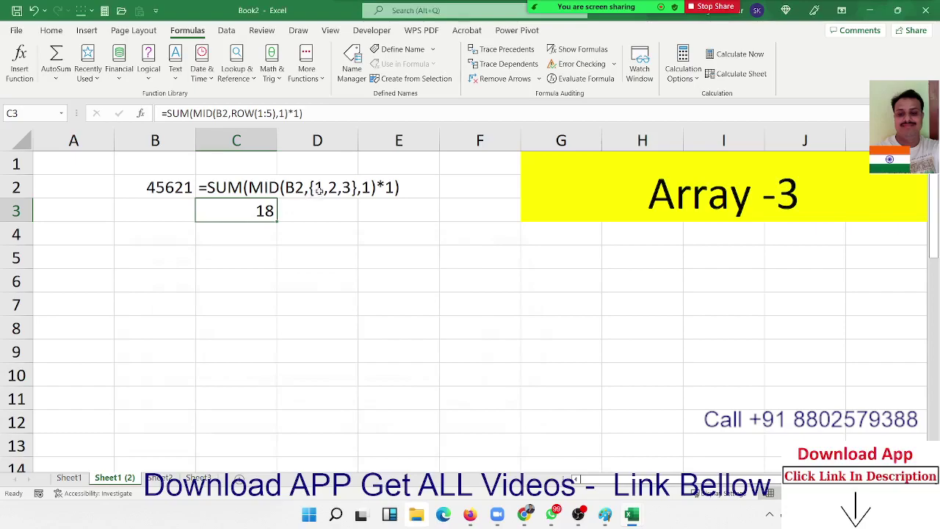
Replace C3's fixed 1:5 row range with "1:"&LEN(B2)
double_click(263, 210)
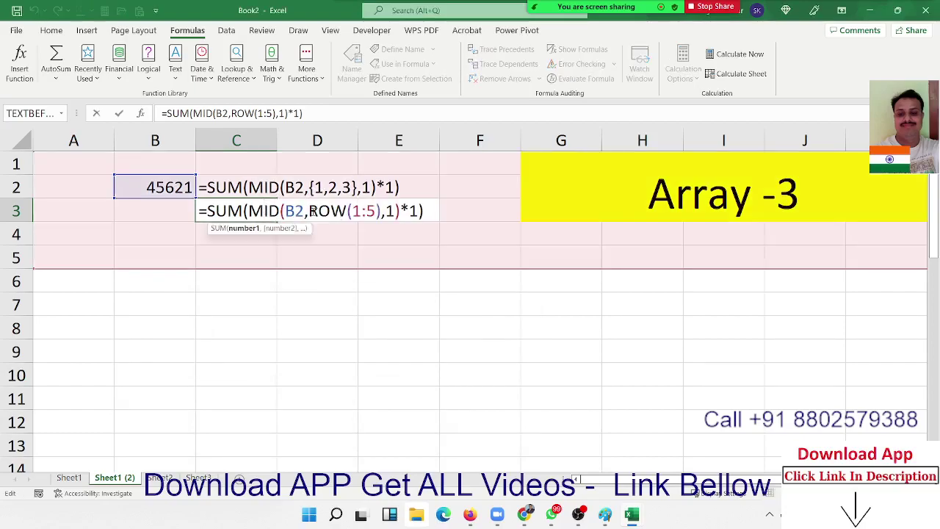
key("Return")
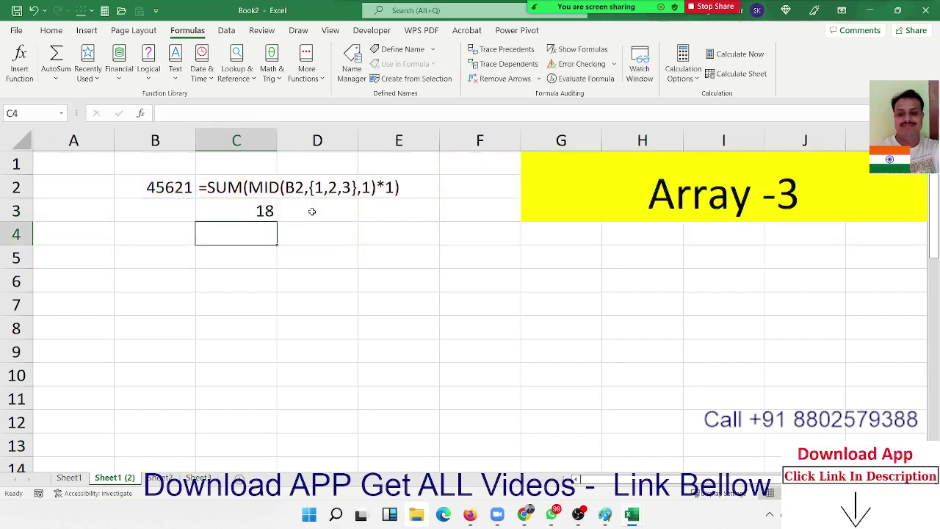
left_click(248, 189)
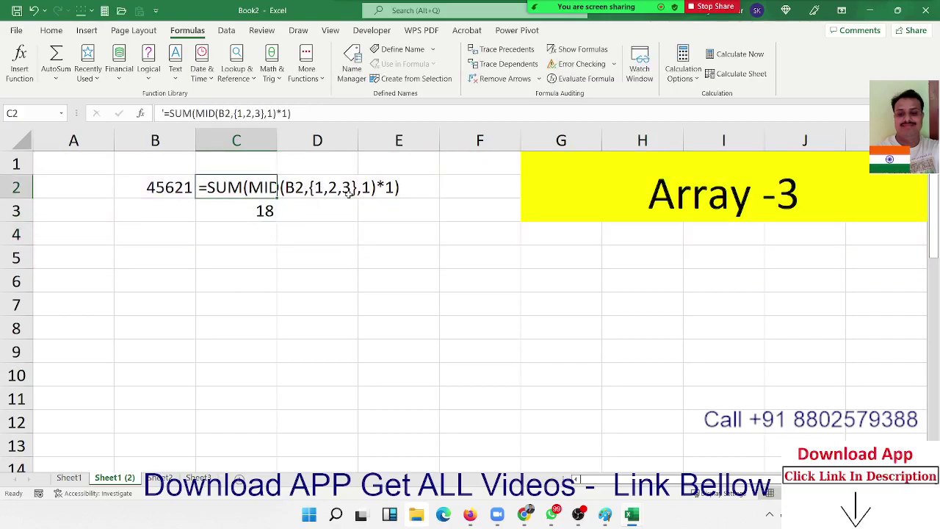
double_click(248, 209)
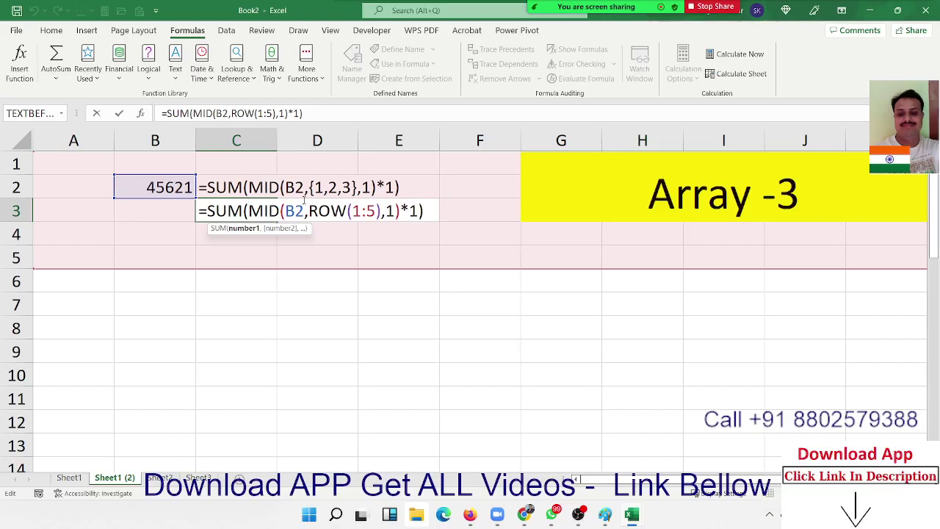
left_click_drag(352, 211, 376, 210)
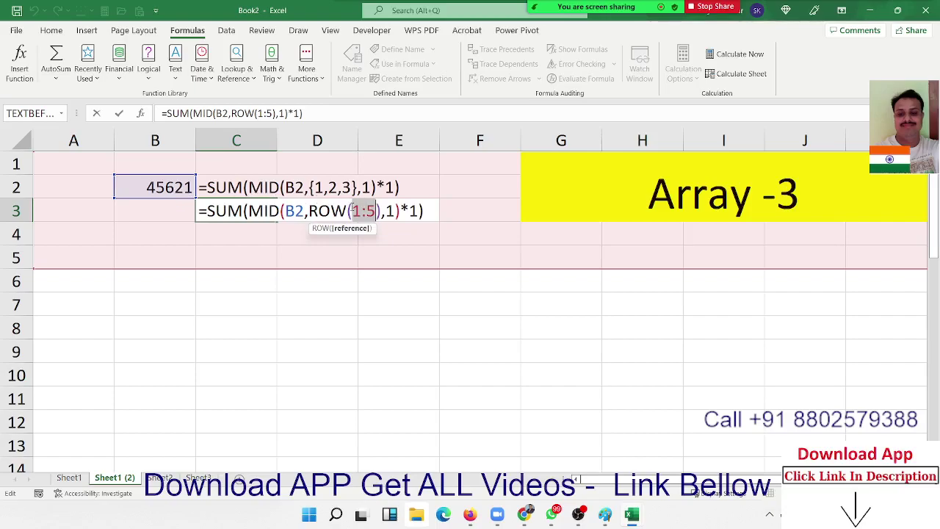
left_click(353, 210)
type("\"1:")
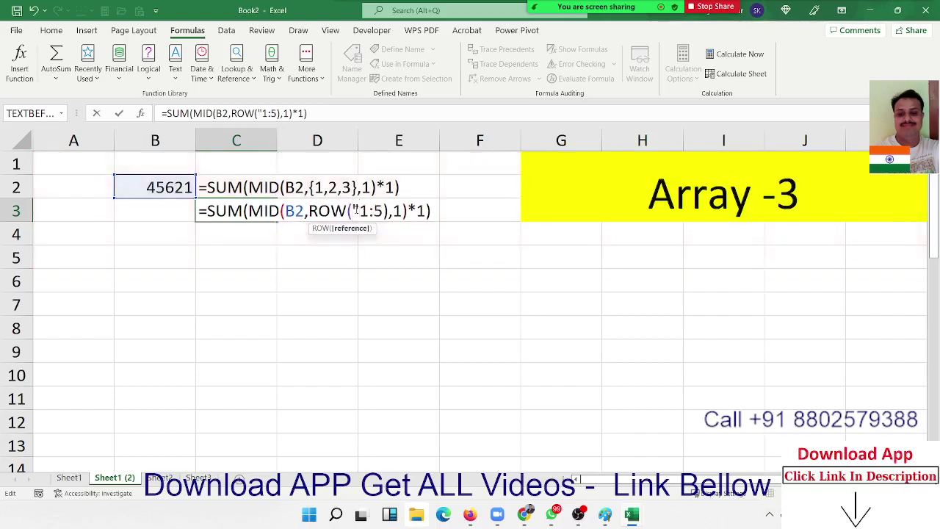
type("\"")
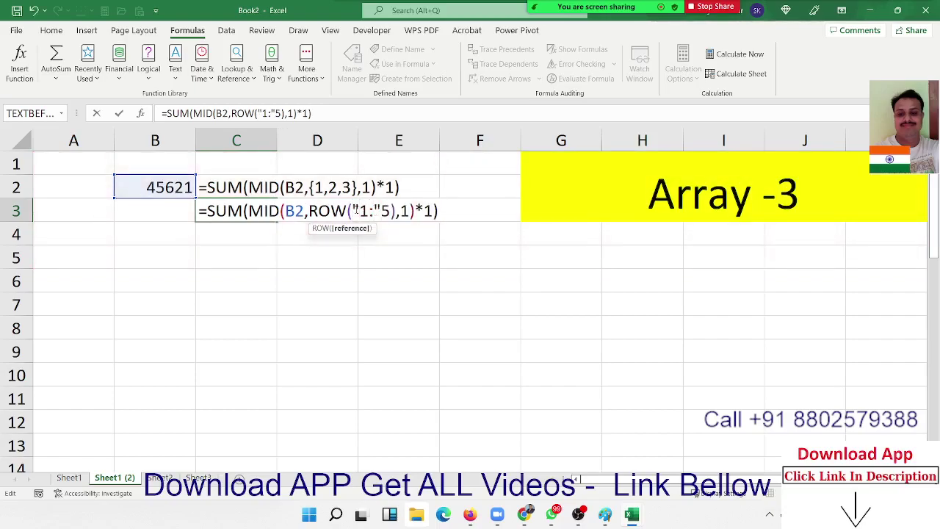
key("Delete")
type("&")
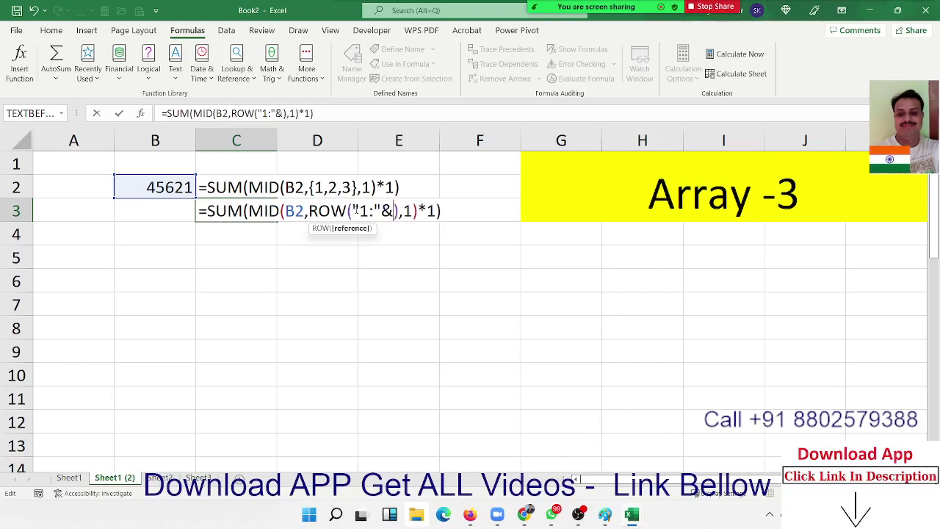
type("len")
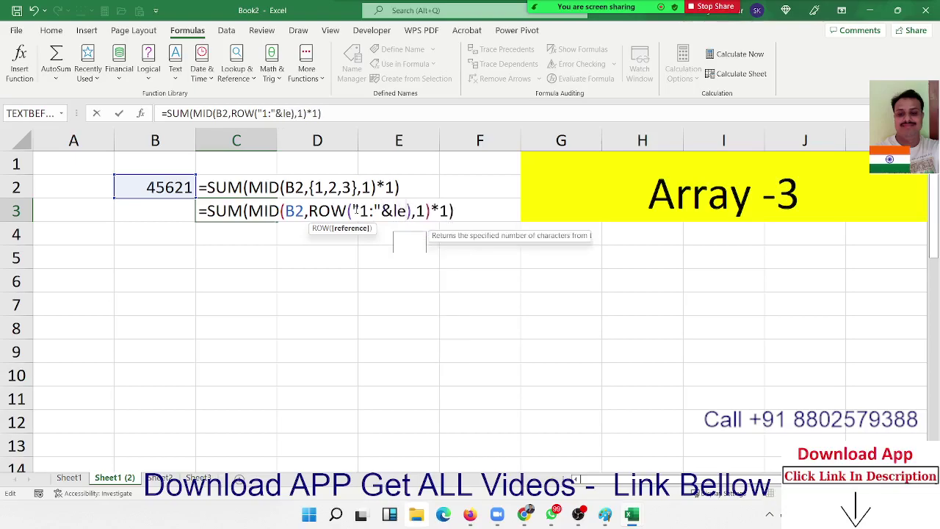
key("Tab")
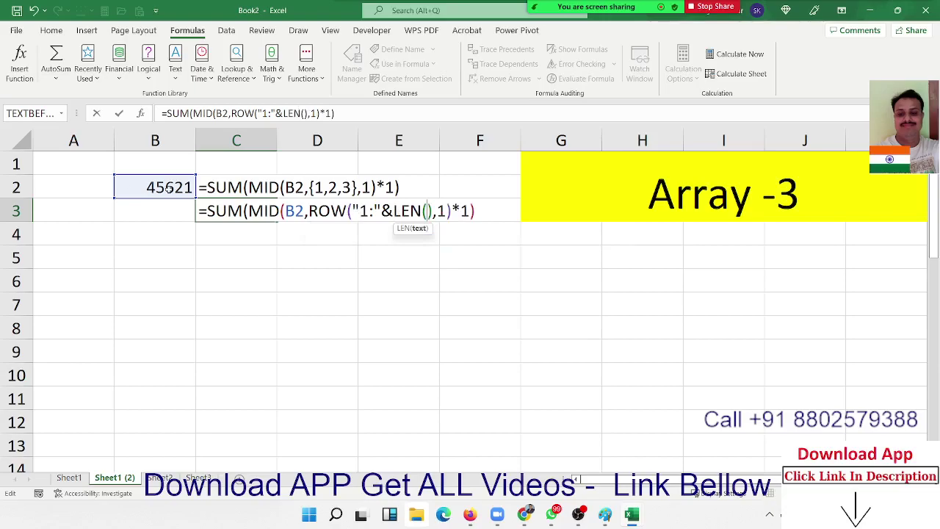
left_click(168, 189)
Close the bracket and try committing C3 as an array formula, dismissing the error warnings
type(")")
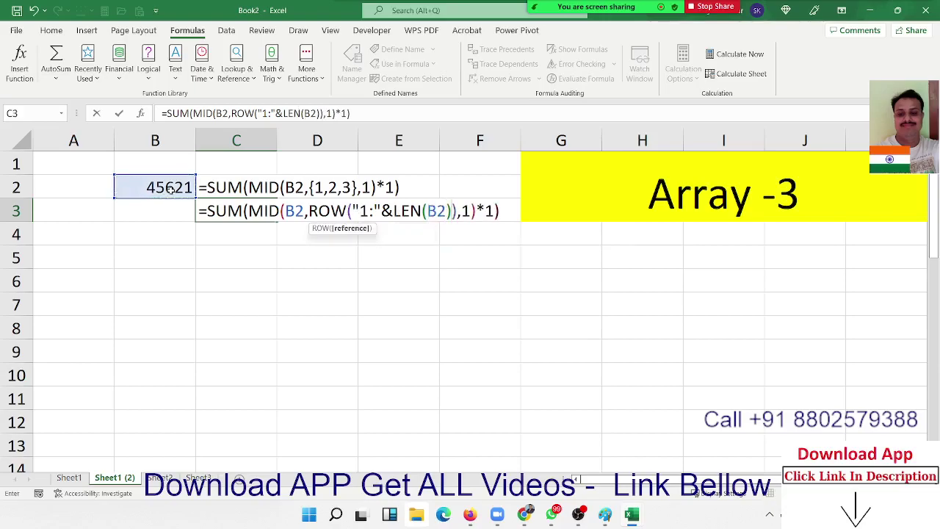
key("ctrl+shift+Return")
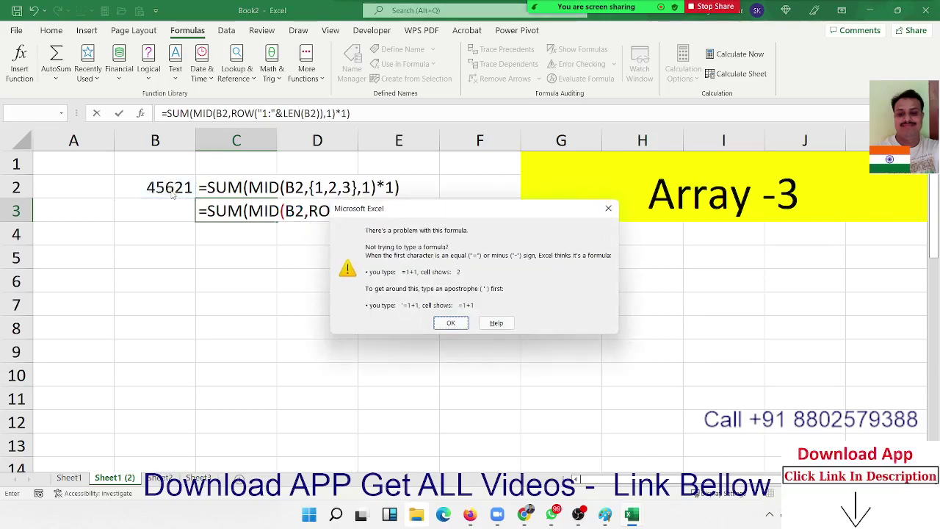
key("Return")
key("ctrl+shift+Return")
key("Return")
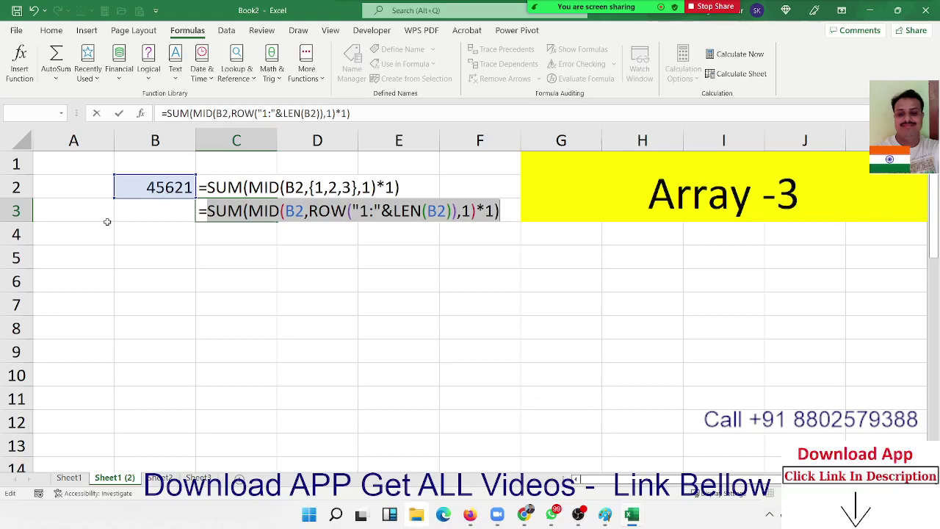
Wrap "1:"&LEN(B2) in INDIRECT and commit C3, still returning 18
left_click_drag(353, 210, 451, 211)
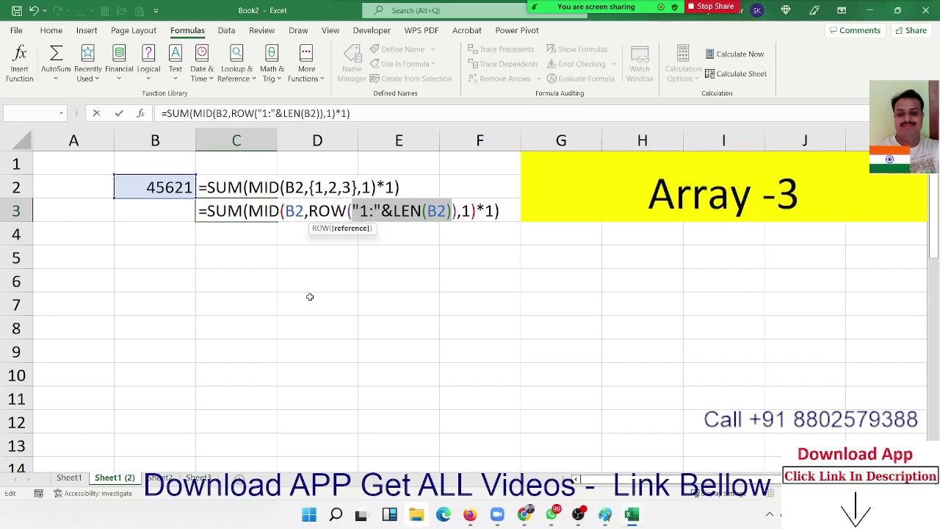
key("Left")
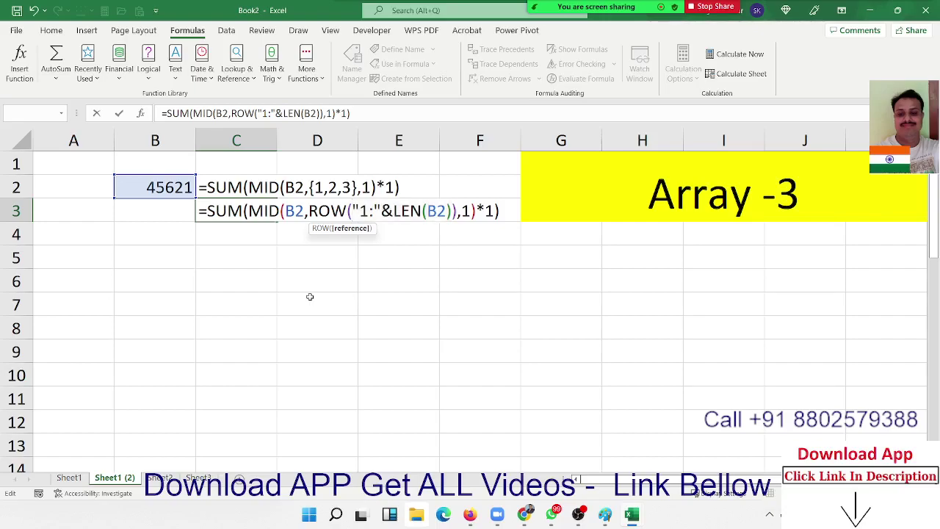
type("ind")
key("Down")
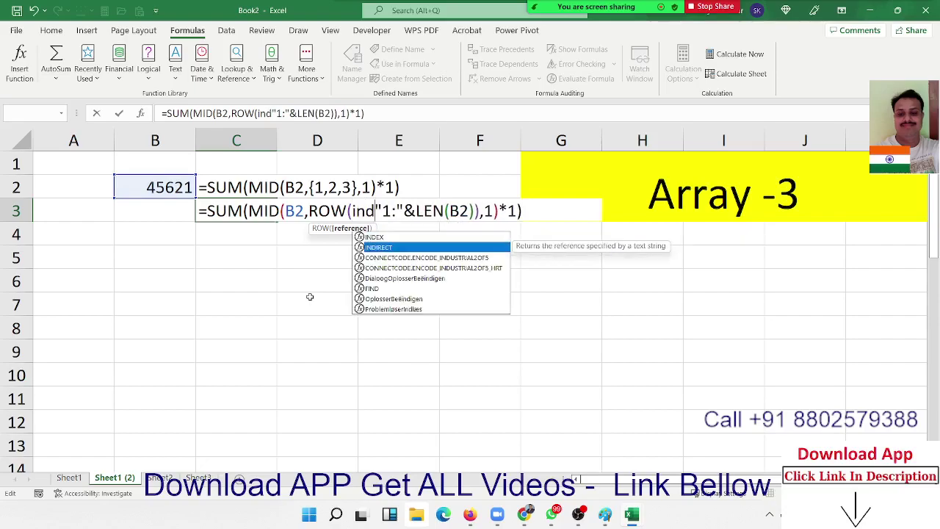
key("Tab")
key("Right")
key("Right")
key("Right")
key("Right")
key("Right")
key("Right")
key("Right")
key("Right")
key("Right")
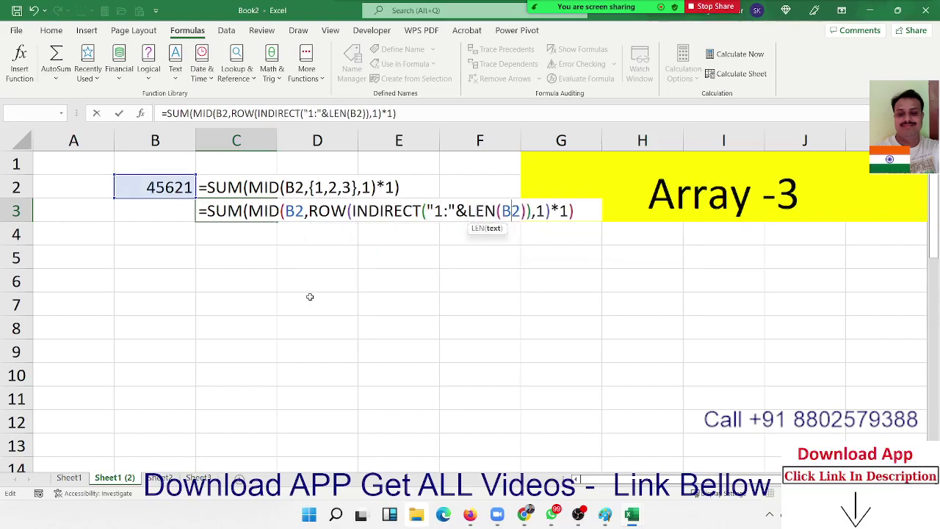
key("Right")
key("Right")
key("Right")
key("Right")
key("Right")
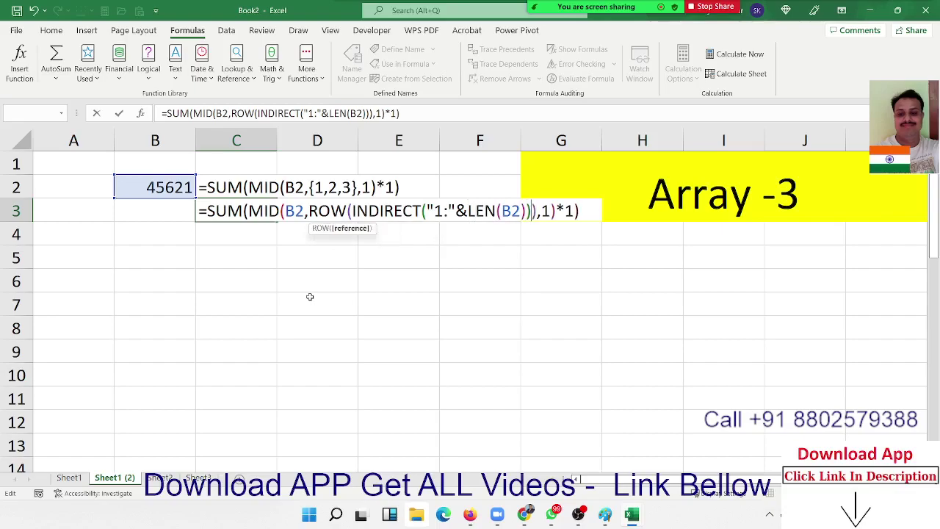
key("Return")
key("Up")
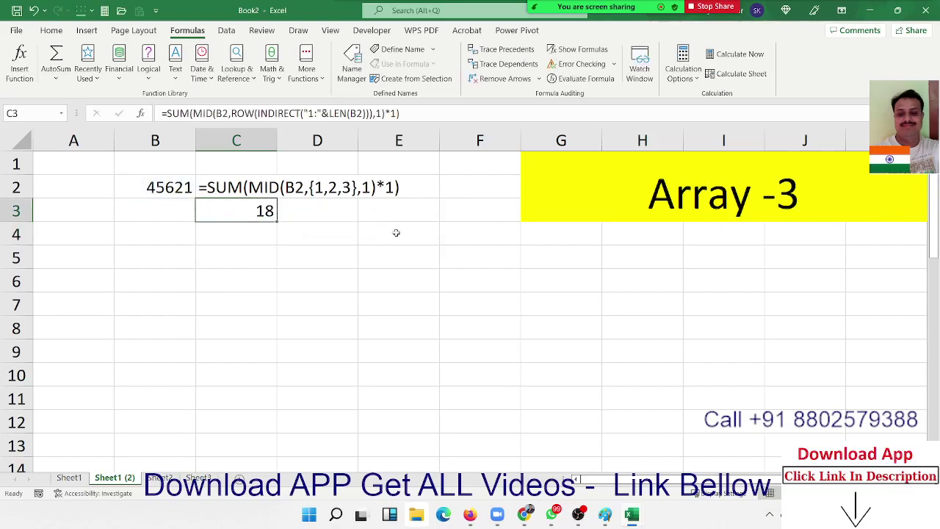
left_click(578, 81)
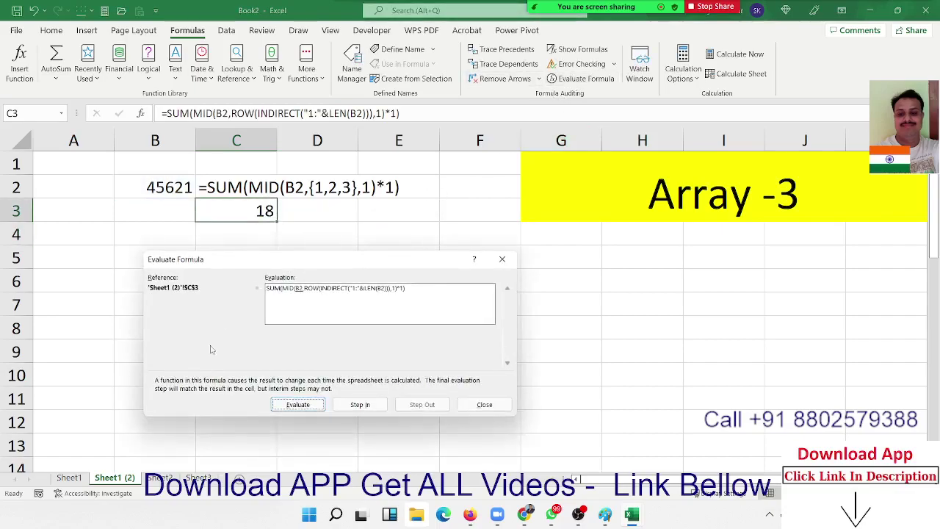
left_click(290, 406)
left_click(289, 407)
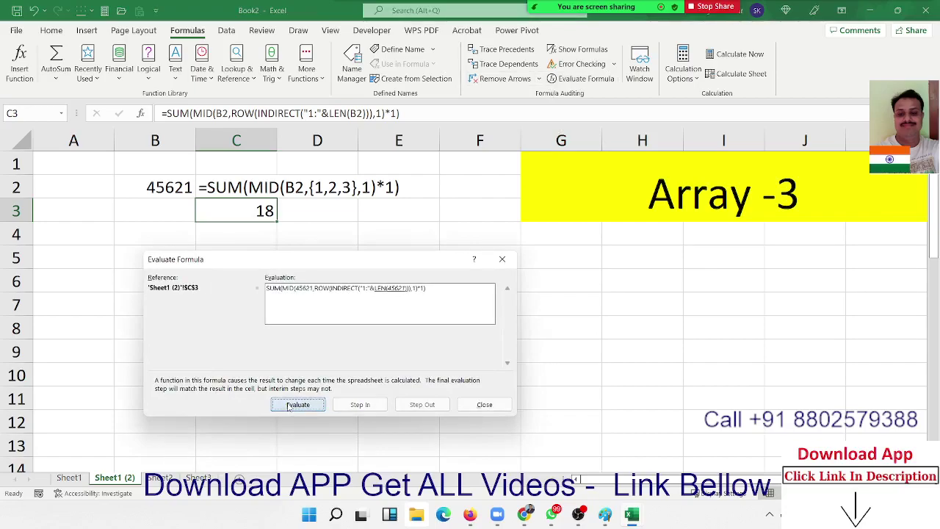
left_click(288, 407)
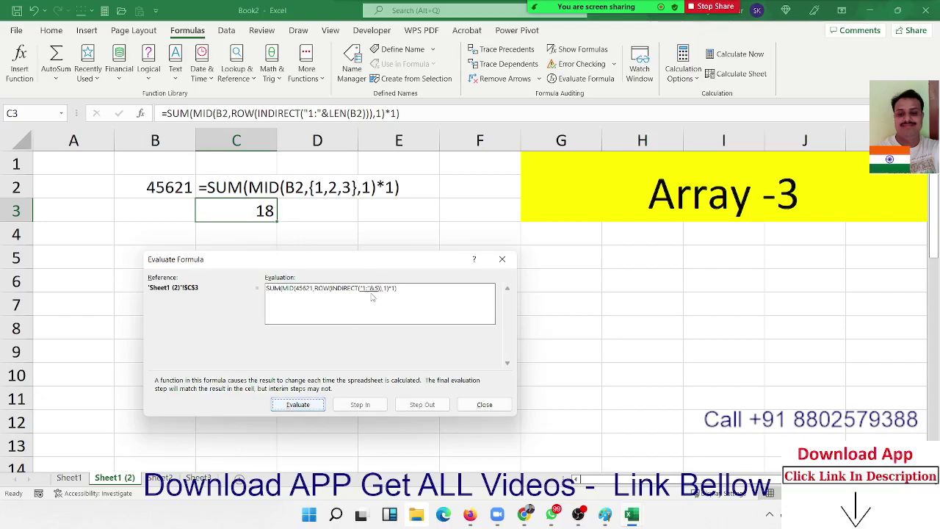
left_click(314, 404)
left_click(301, 405)
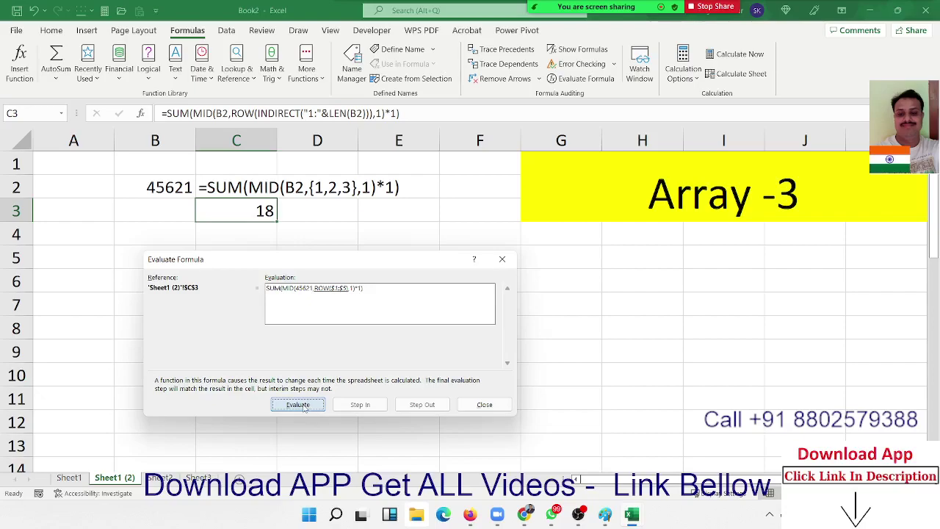
left_click(293, 406)
left_click(293, 406)
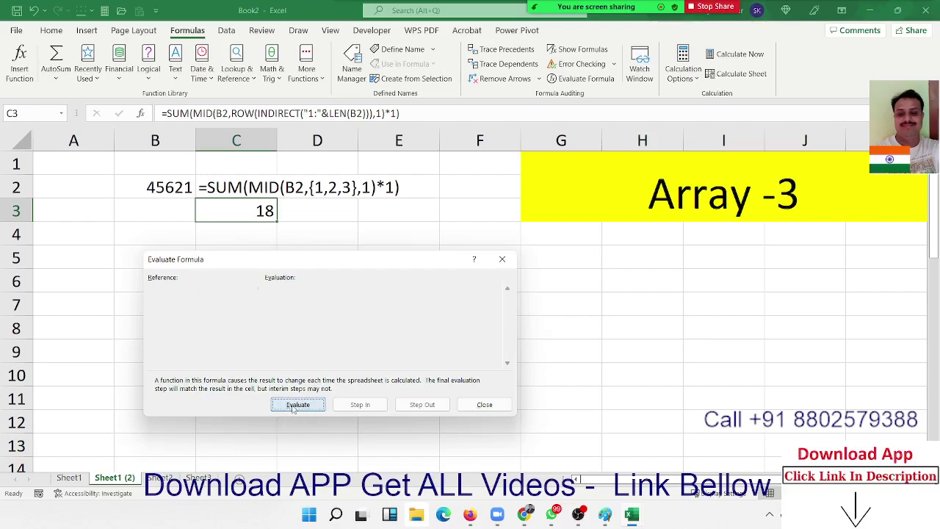
left_click(293, 406)
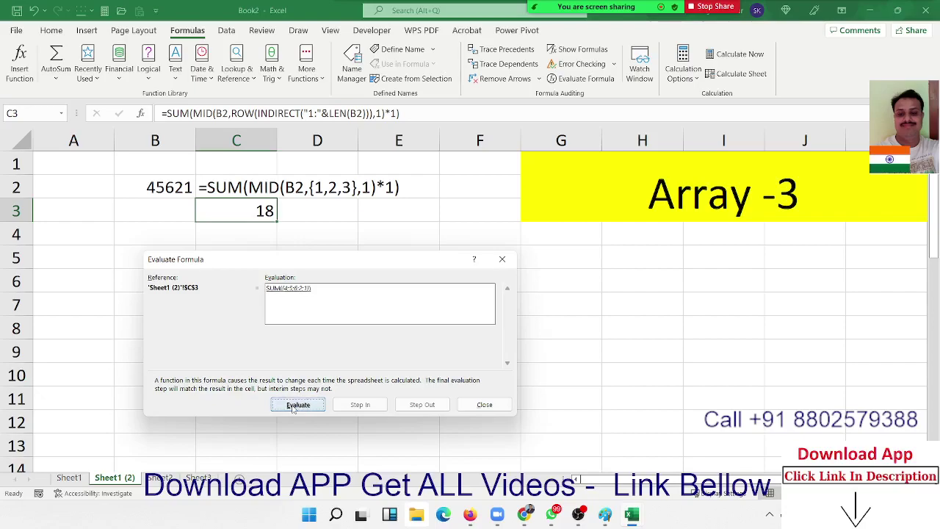
left_click(293, 406)
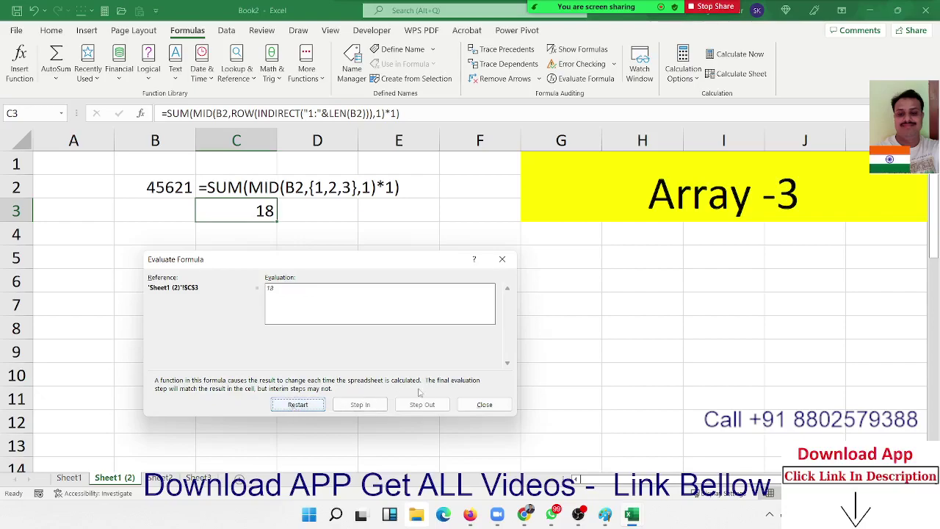
left_click(484, 405)
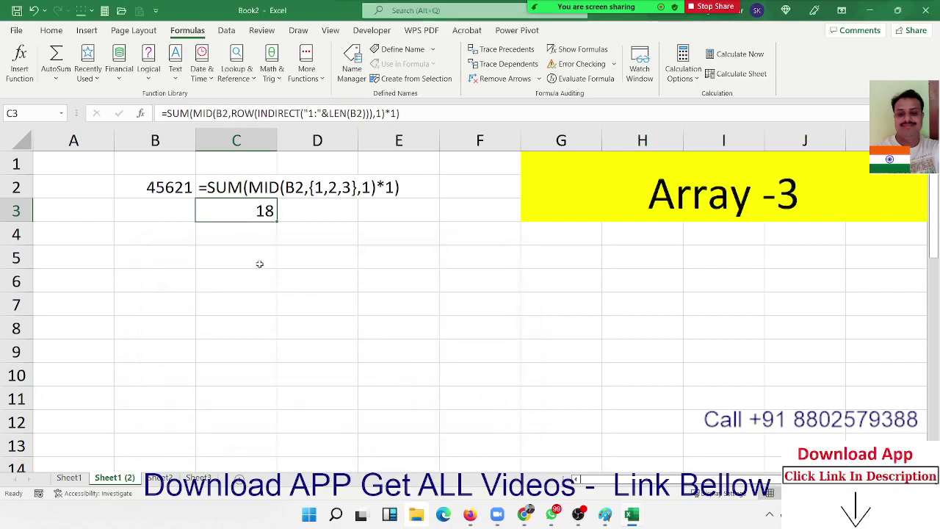
Change B2 to 461665, then to 15622
left_click(151, 186)
type("461665")
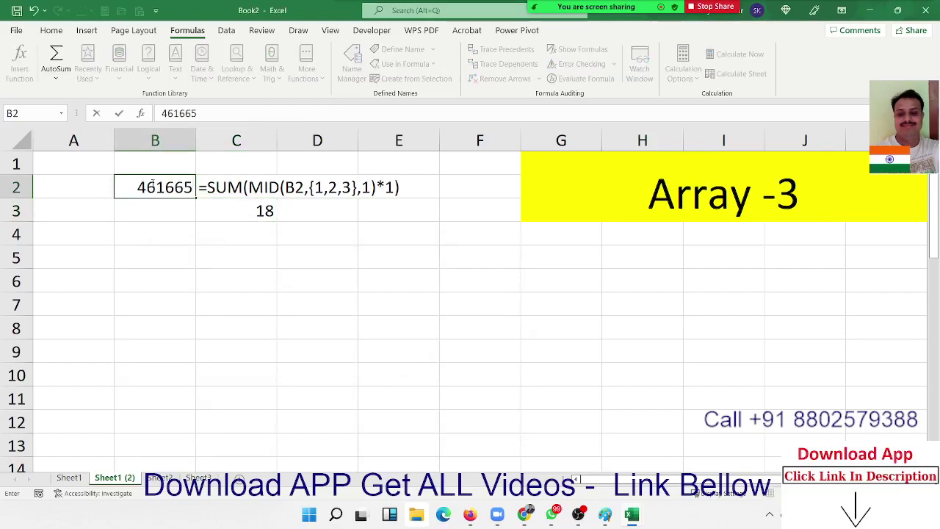
key("Return")
left_click(152, 185)
type("1562")
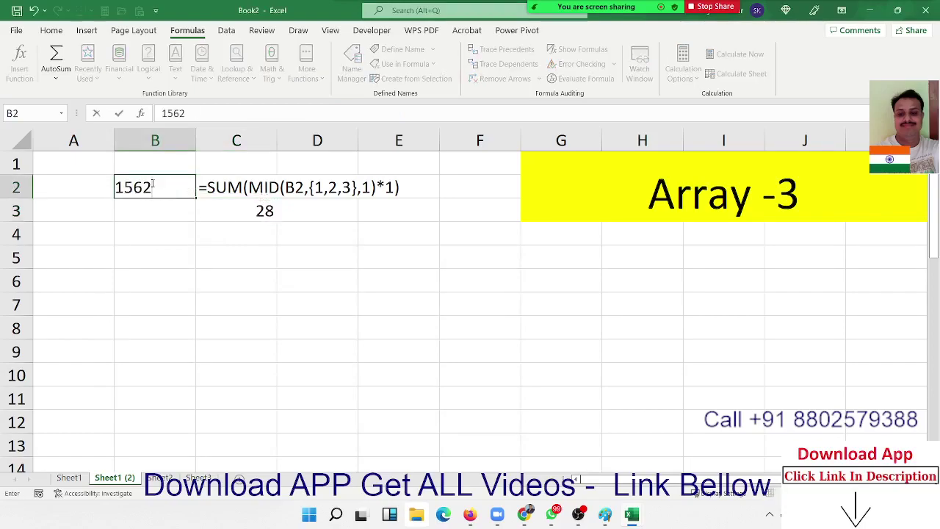
type("2")
key("Return")
Try test values 15321, 15646526 and 152 in B3, then clear B3
type("1")
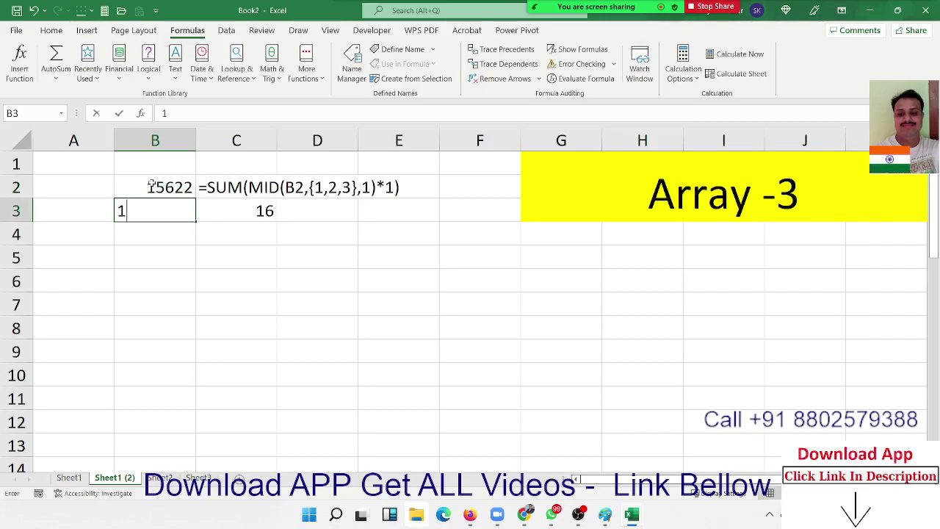
type("5321")
key("Return")
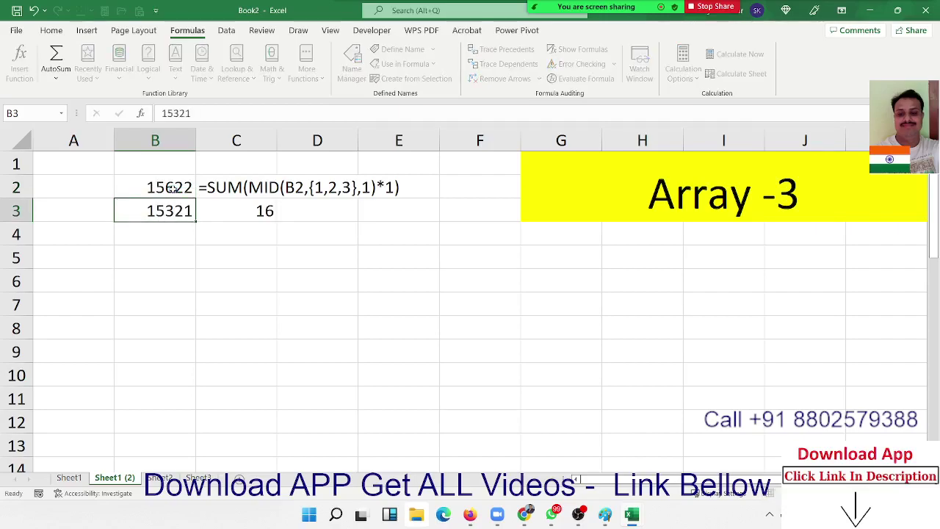
key("Up")
type("1564652")
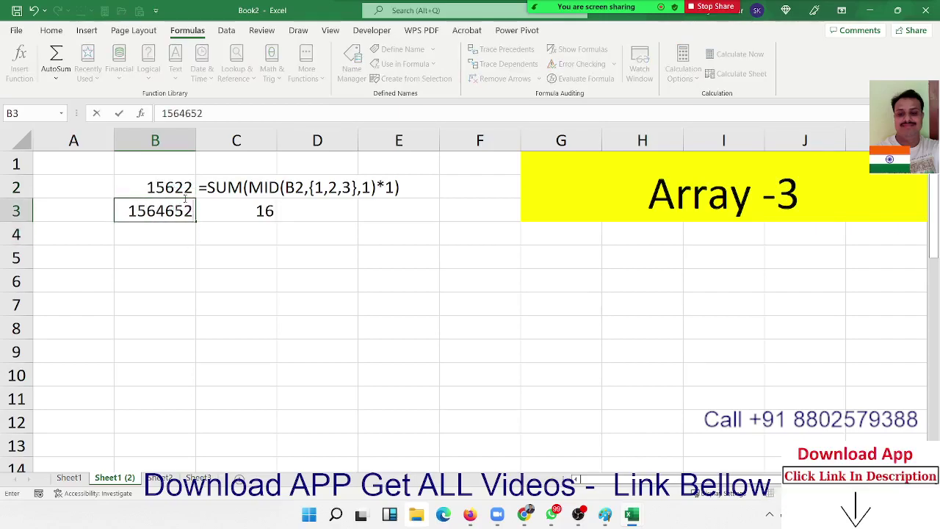
type("6")
key("Return")
key("Up")
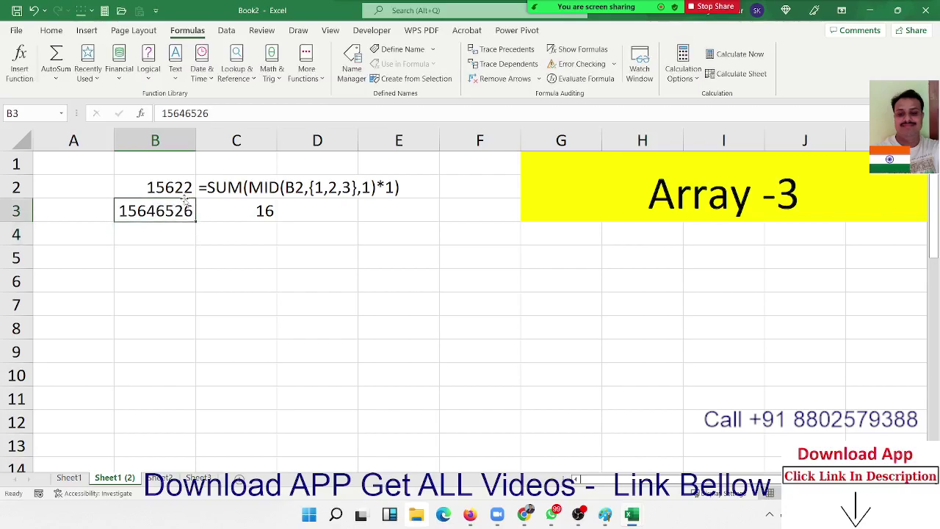
type("152")
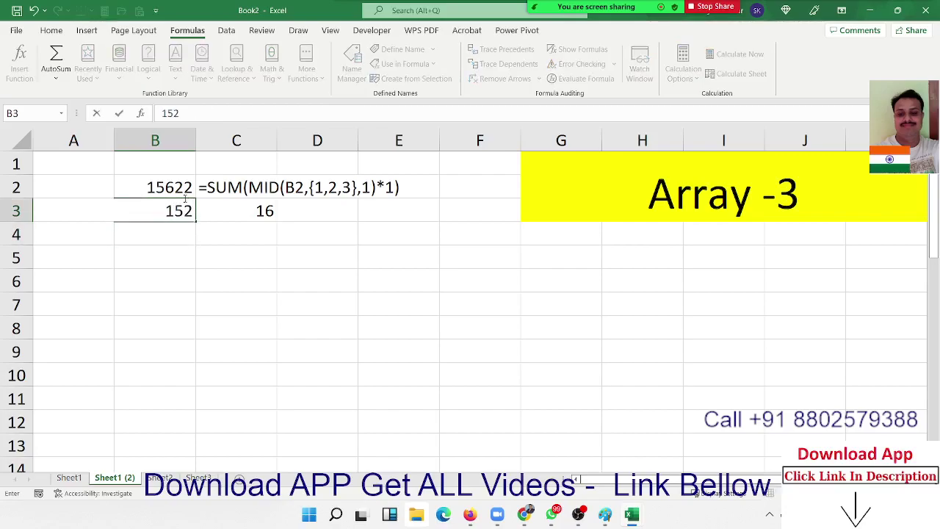
key("Return")
key("Up")
key("Delete")
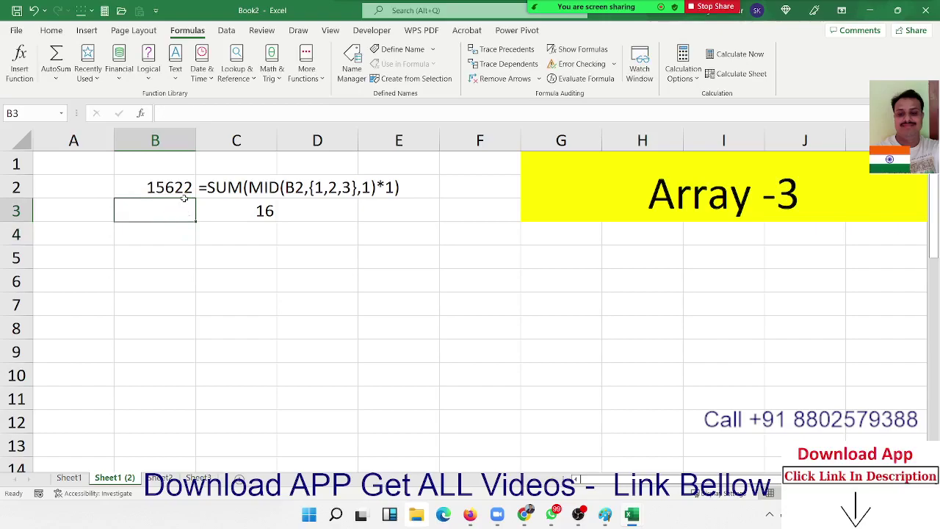
Recommit C3's formula so the digit sum shows 16
key("Right")
key("F2")
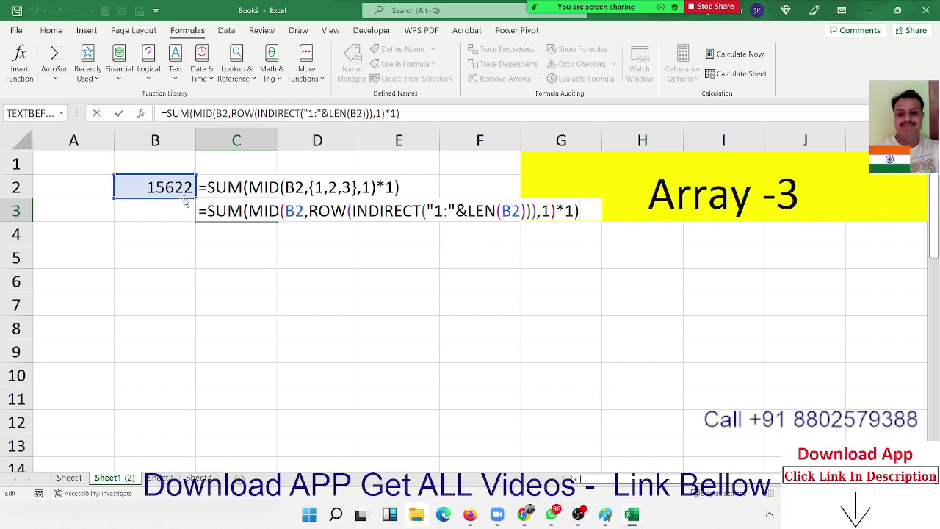
key("Return")
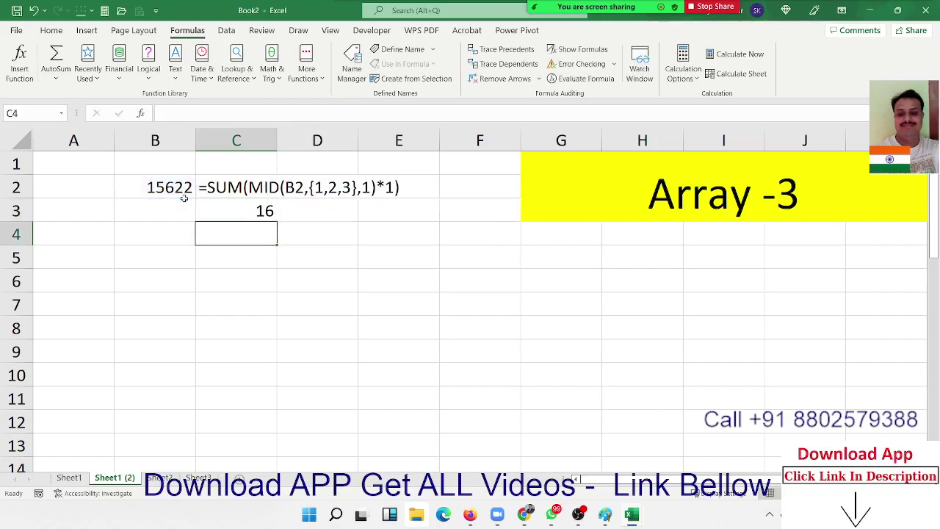
Discard a false start in C4 and insert the SEQUENCE function
type("=")
key("Escape")
type("row")
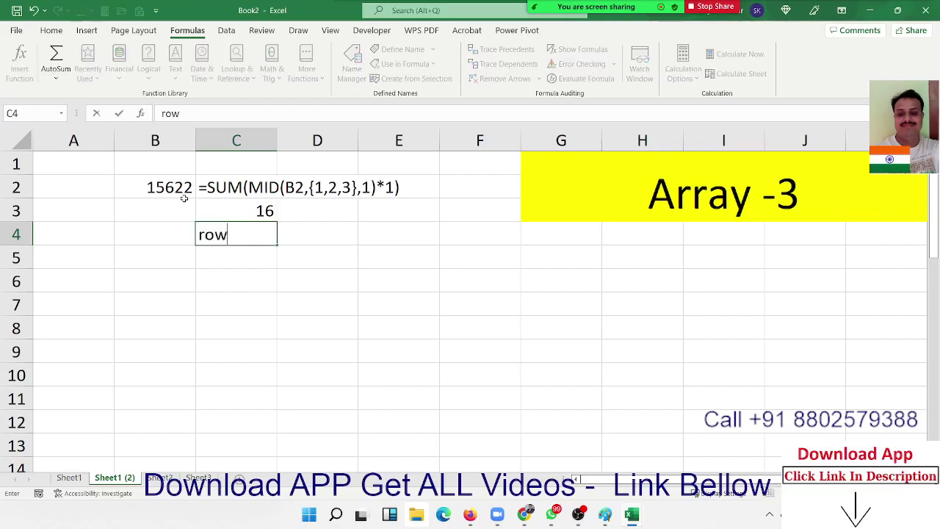
key("BackSpace")
key("BackSpace")
key("BackSpace")
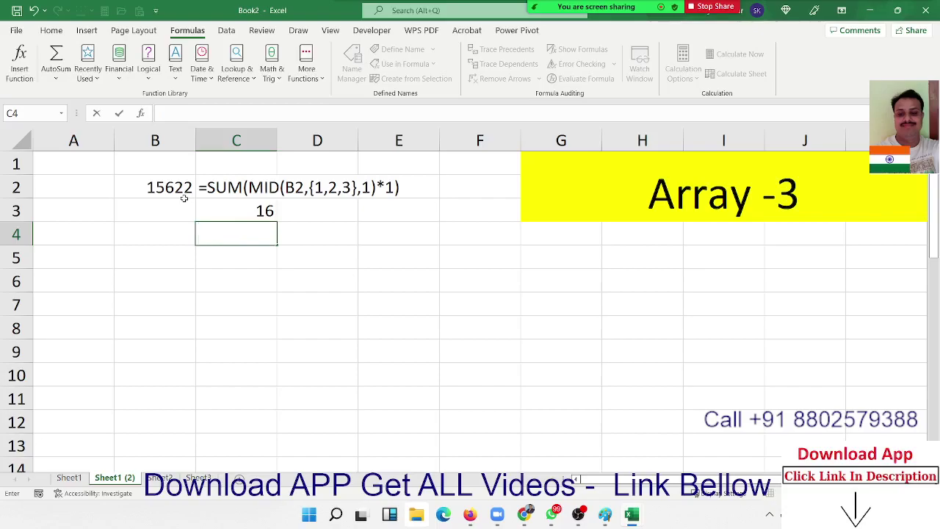
type("=se")
key("Down")
key("Down")
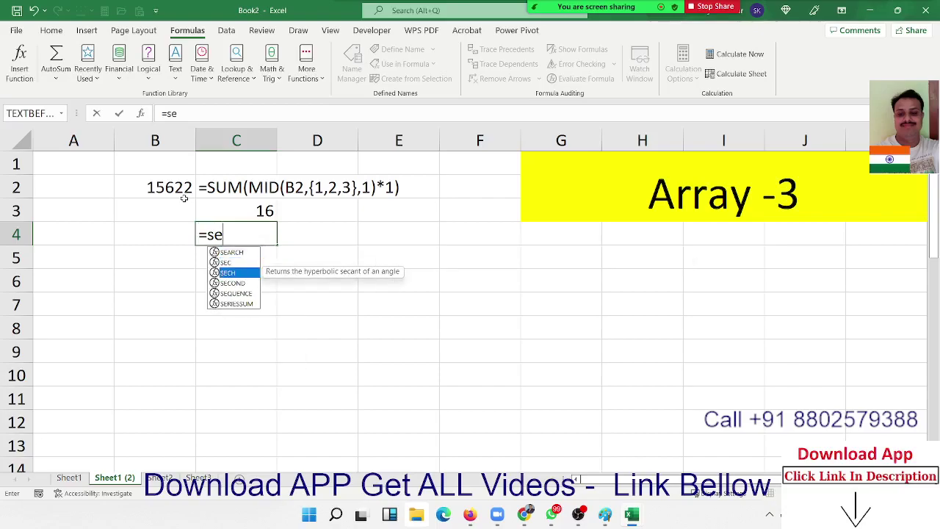
key("Down")
key("Down")
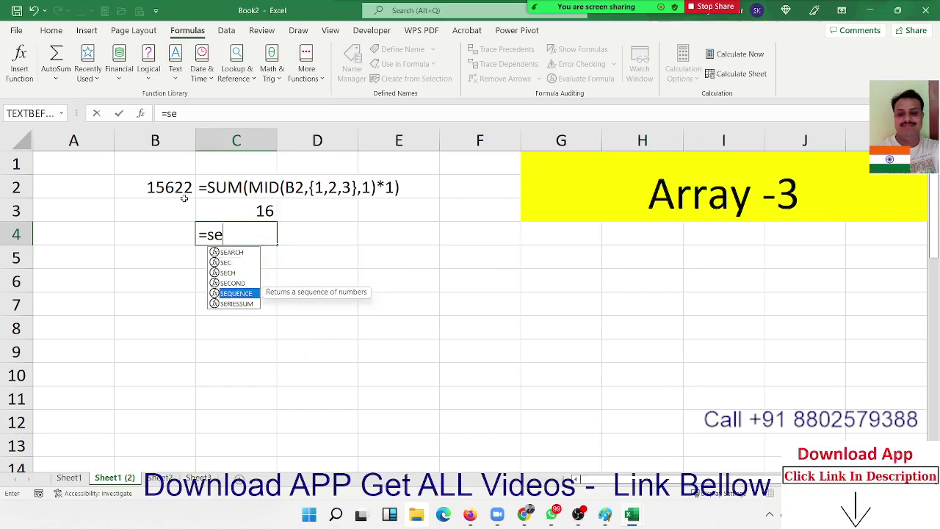
key("Tab")
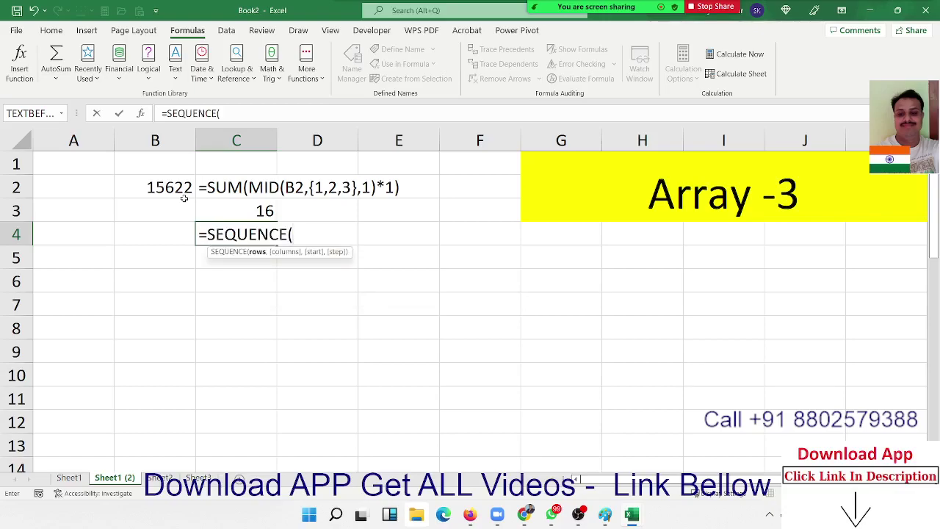
Give SEQUENCE the arguments 1,5,1,1 so 1–5 spill across C4:G4
type("1,1,")
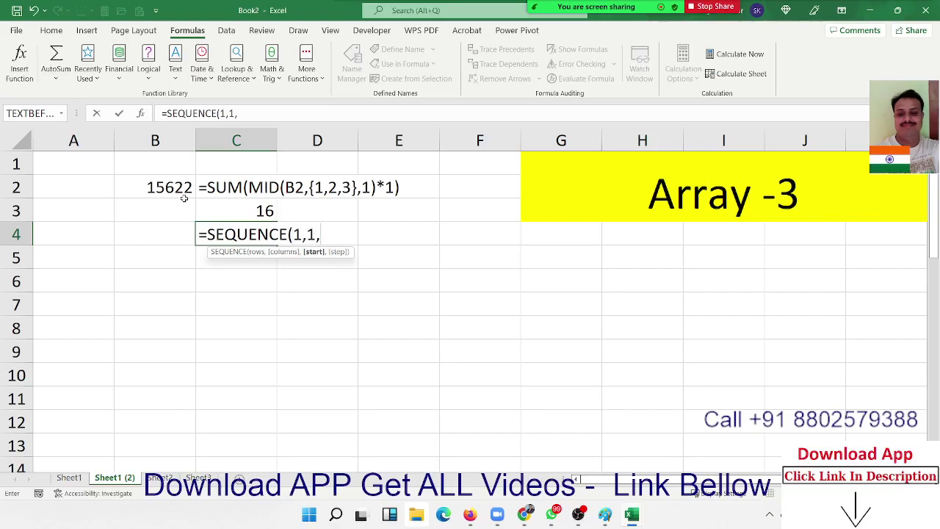
type("1")
type(",")
key("BackSpace")
key("BackSpace")
key("BackSpace")
key("BackSpace")
key("BackSpace")
key("BackSpace")
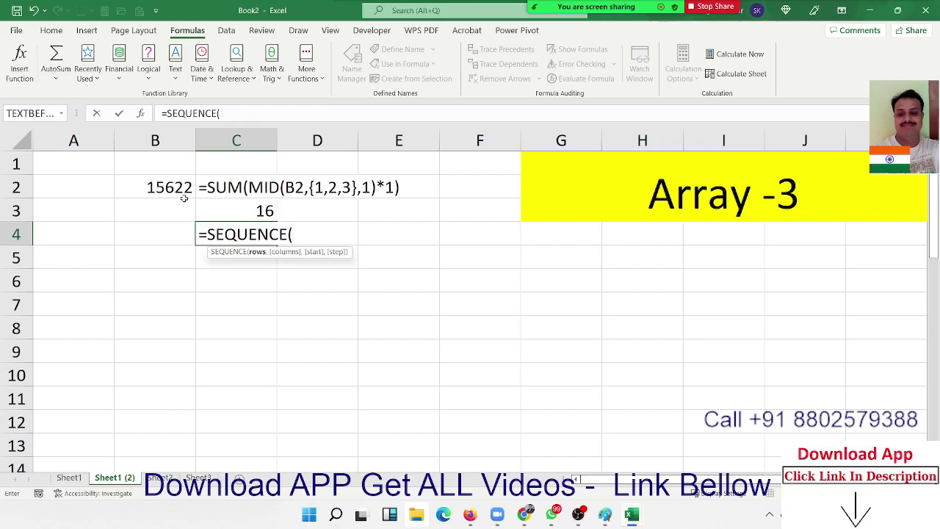
type("1,5,")
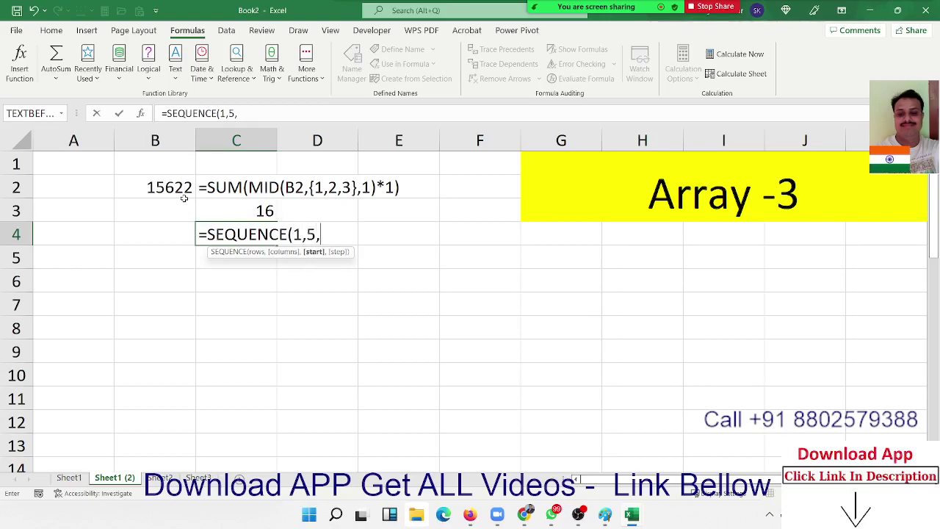
type("1,")
type("1")
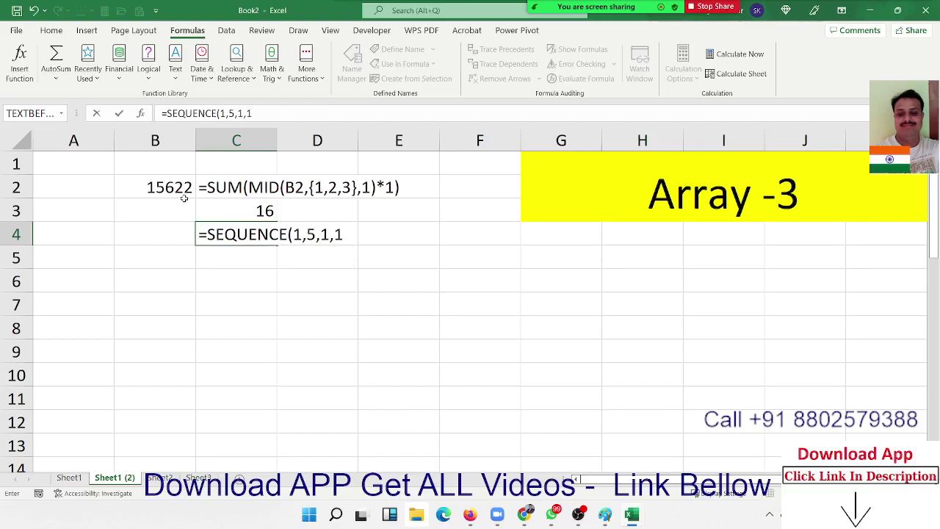
key("Return")
key("Up")
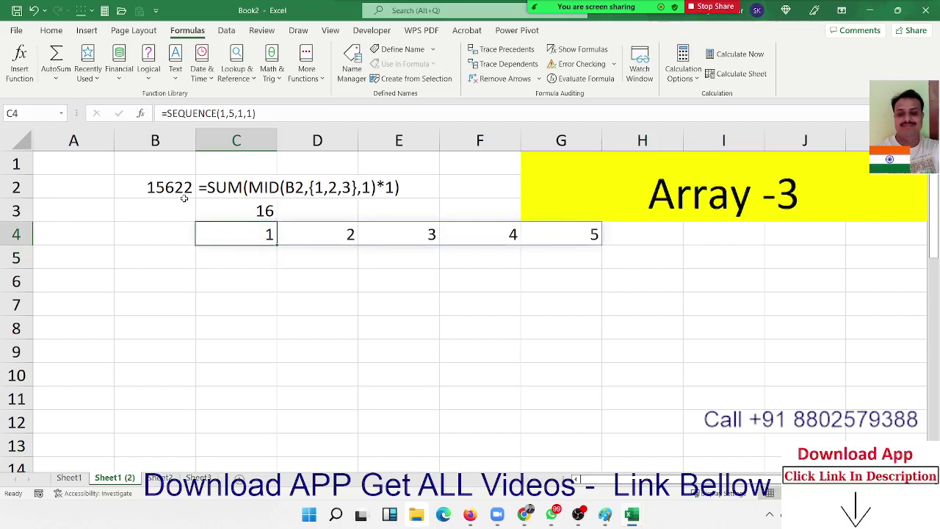
key("Down")
Enter =SEQUENCE(5,0,1,1) in C6, which returns a #CALC! error
key("Down")
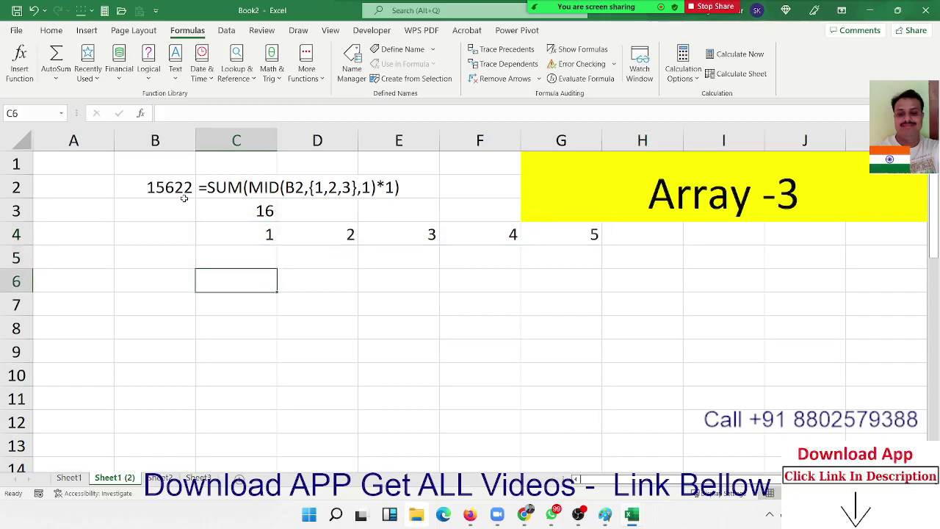
type("=se")
key("Down")
key("Down")
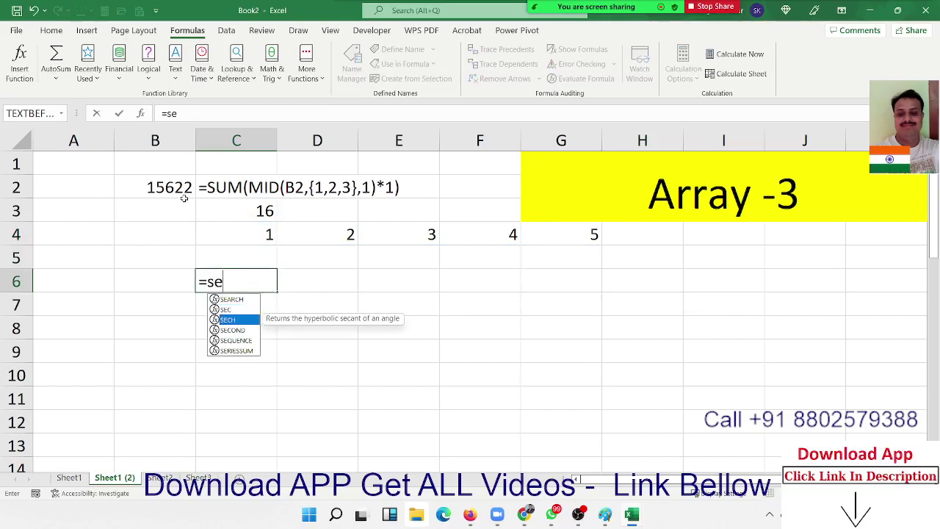
key("Down")
key("Down")
key("Tab")
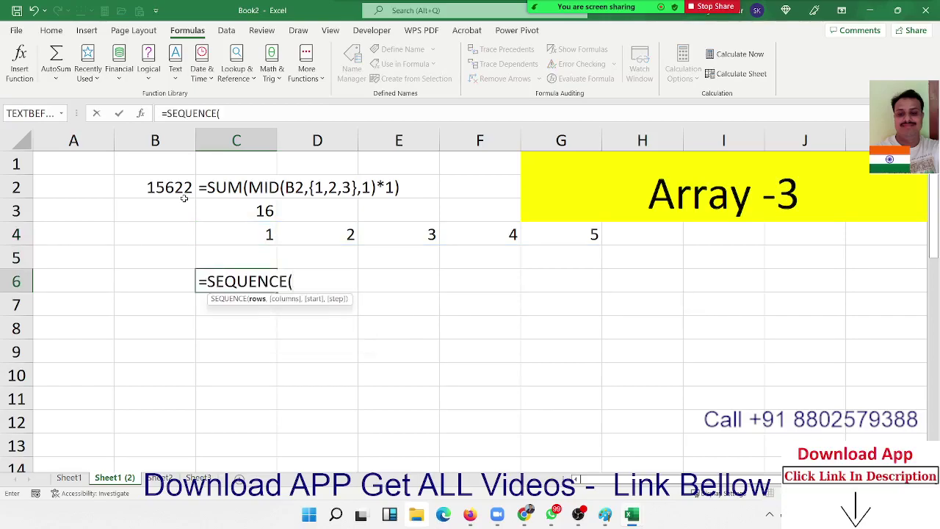
type("5")
type(",0")
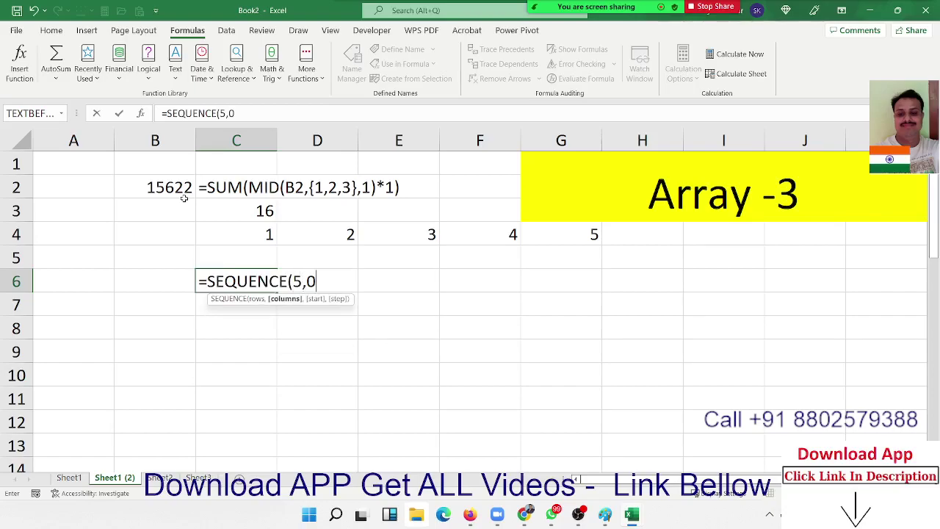
type(",1,")
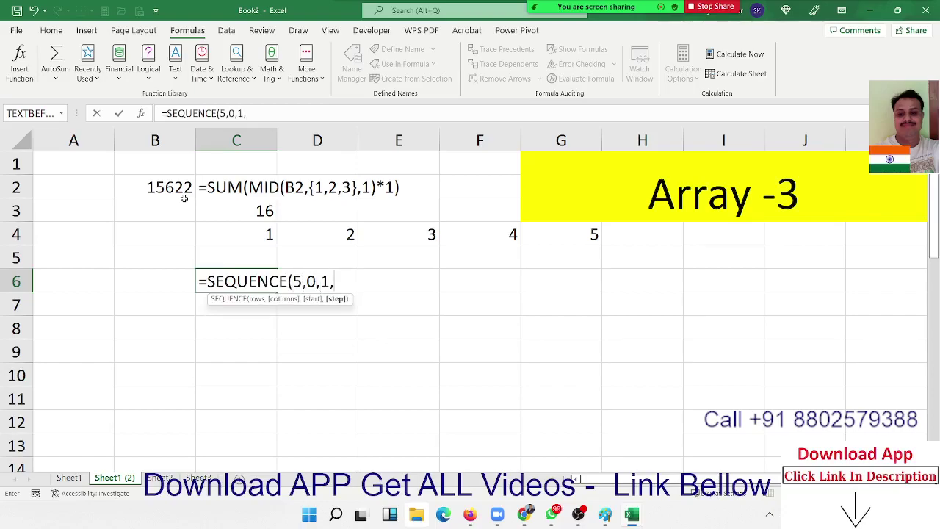
type("1")
key("Return")
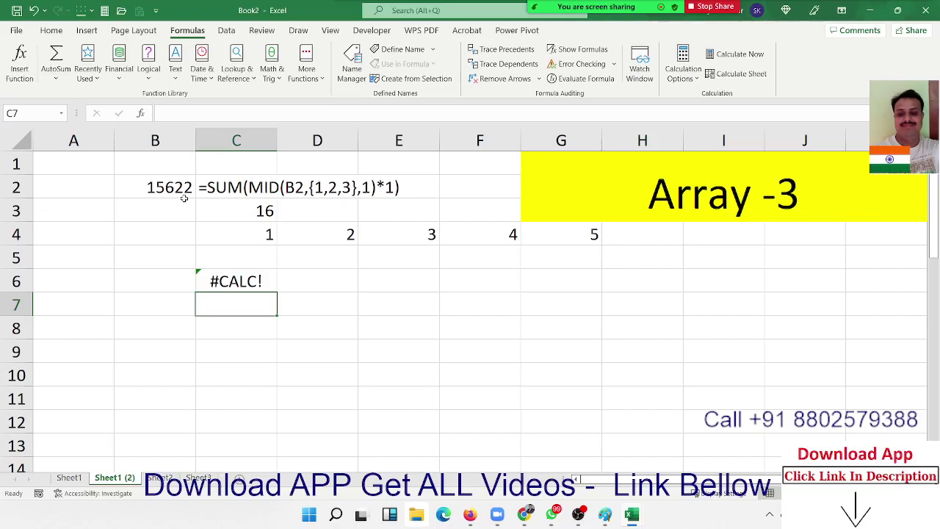
Change the columns argument to 1 so =SEQUENCE(5,1,1,1) spills 1 to 5 down C6:C10
key("Up")
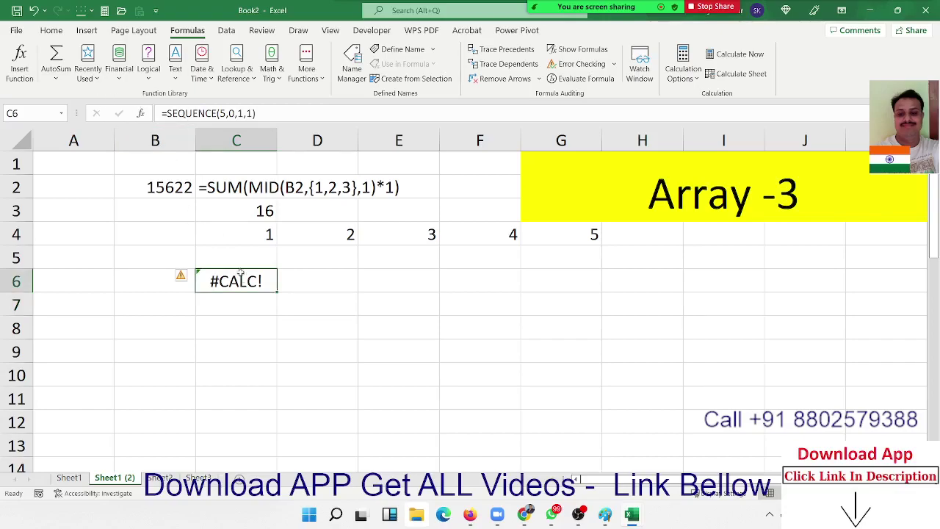
double_click(248, 282)
left_click(313, 279)
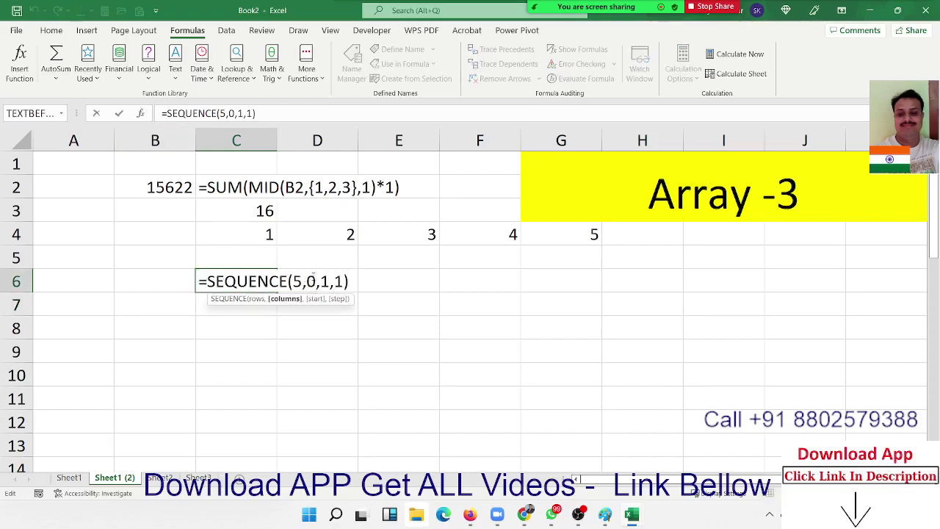
key("BackSpace")
type("1")
key("Return")
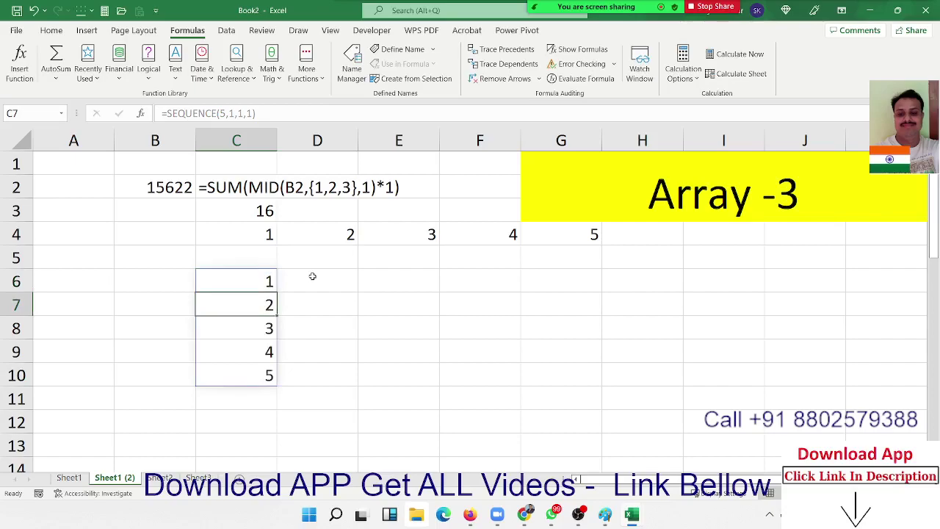
key("Up")
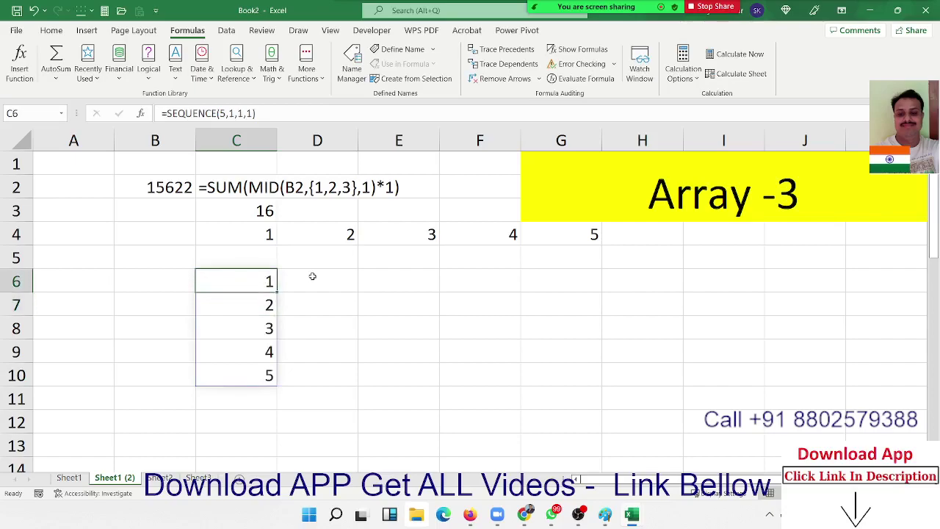
key("Down")
key("Down")
key("Down")
key("Down")
key("Up")
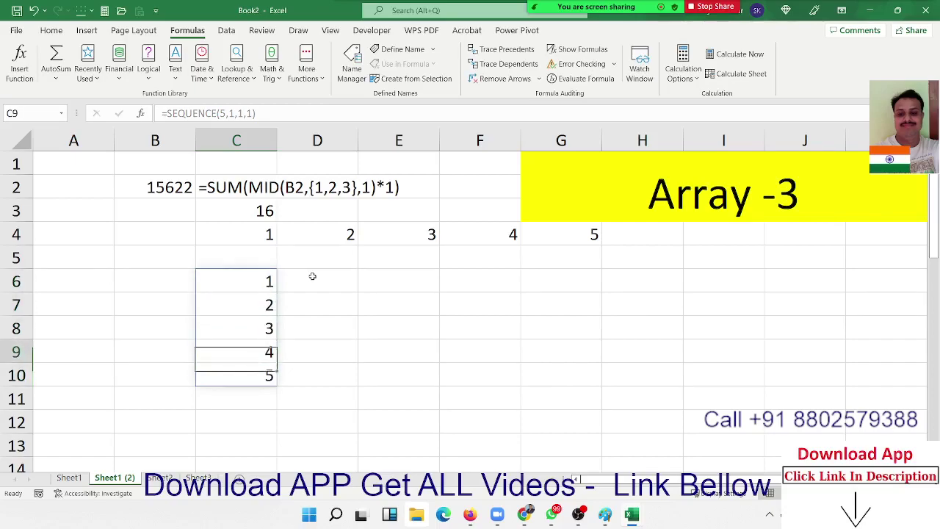
key("Up")
key("Up")
key("Up")
key("Up")
key("Left")
key("Up")
key("Up")
key("Up")
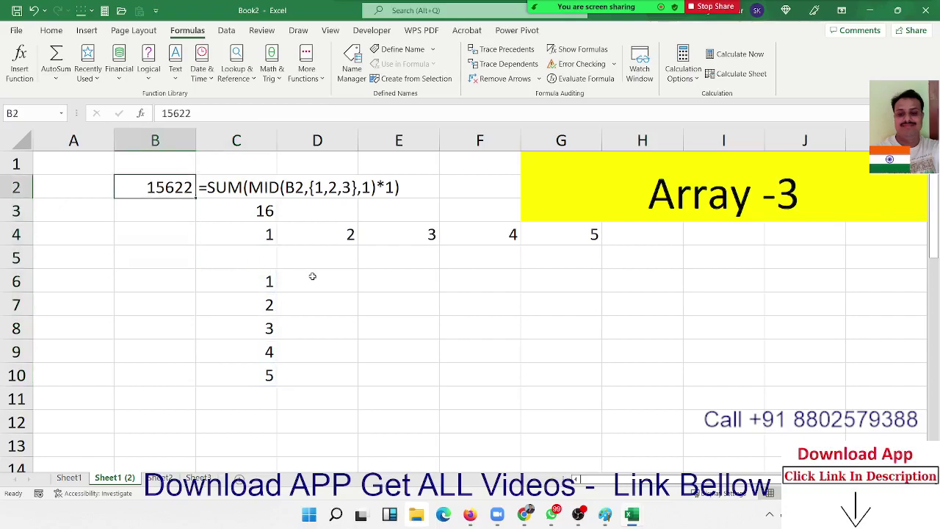
Start building =SUM(MID(B2,SEQUENCE(1,LEN(B2),1,1) in cell B3
key("Right")
key("Down")
key("Left")
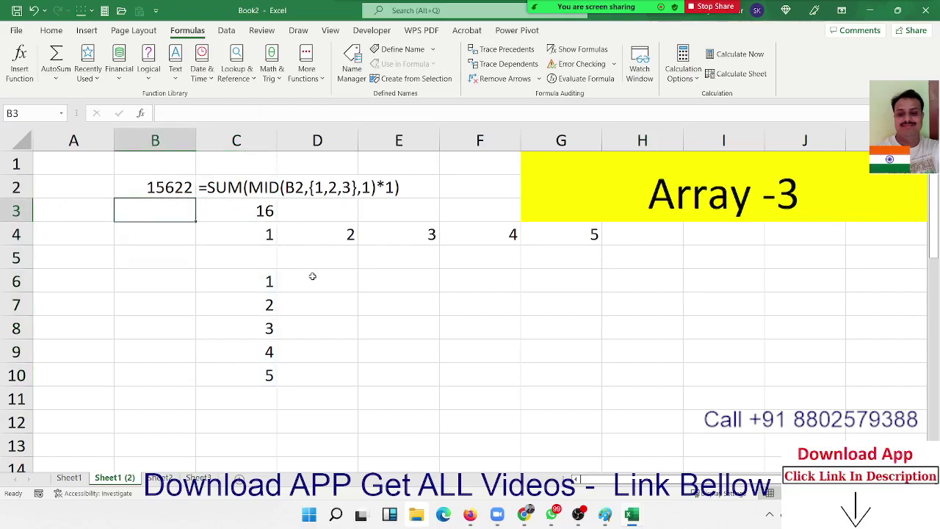
type("=")
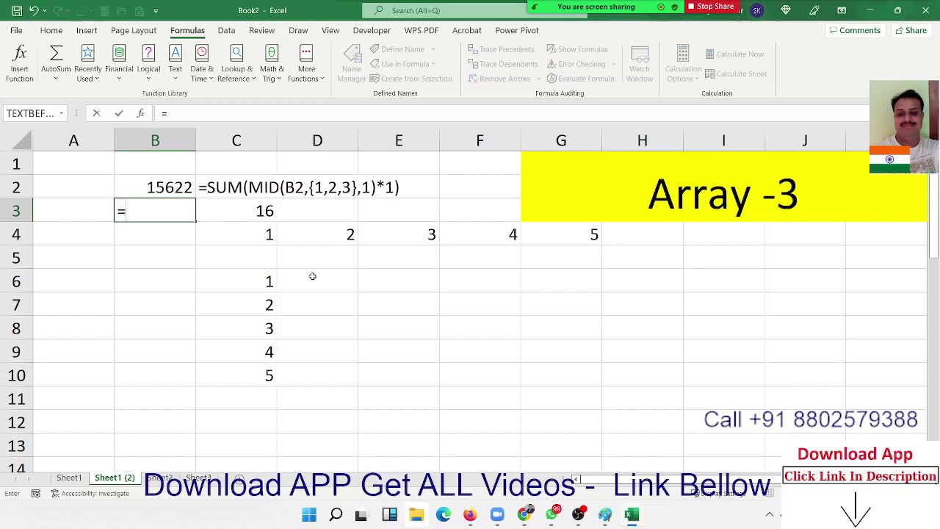
type("sum")
key("Tab")
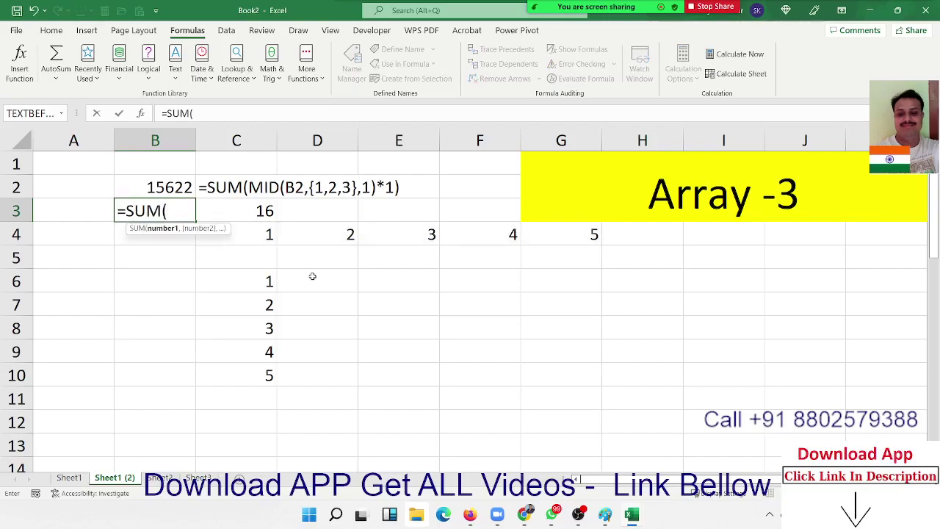
type("mi")
key("Tab")
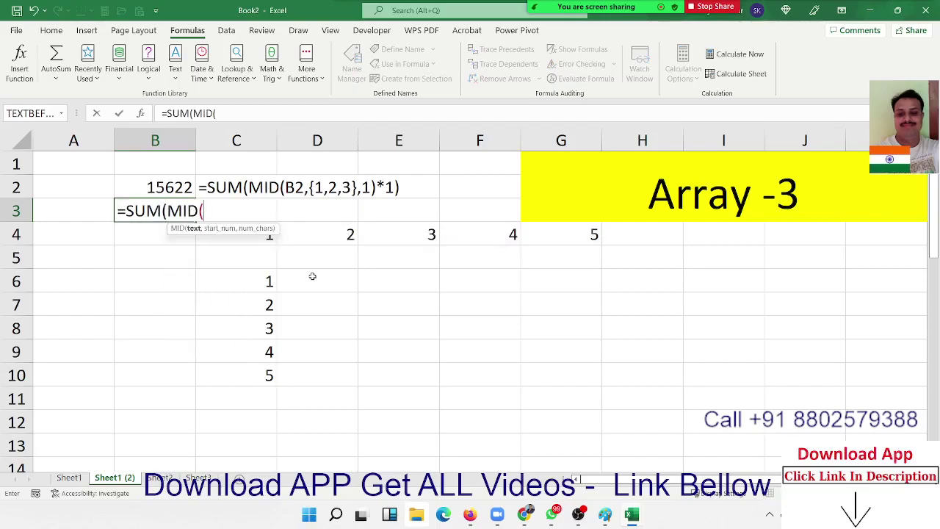
key("Up")
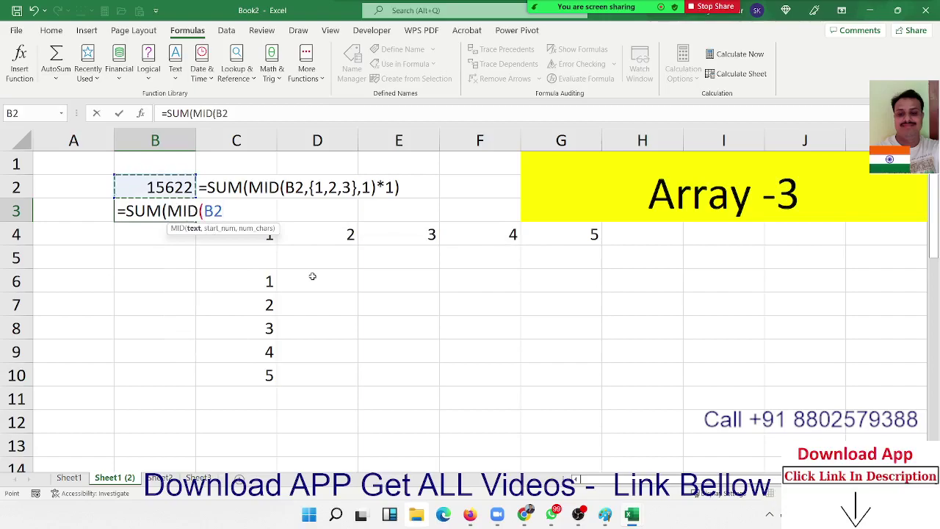
type(",se")
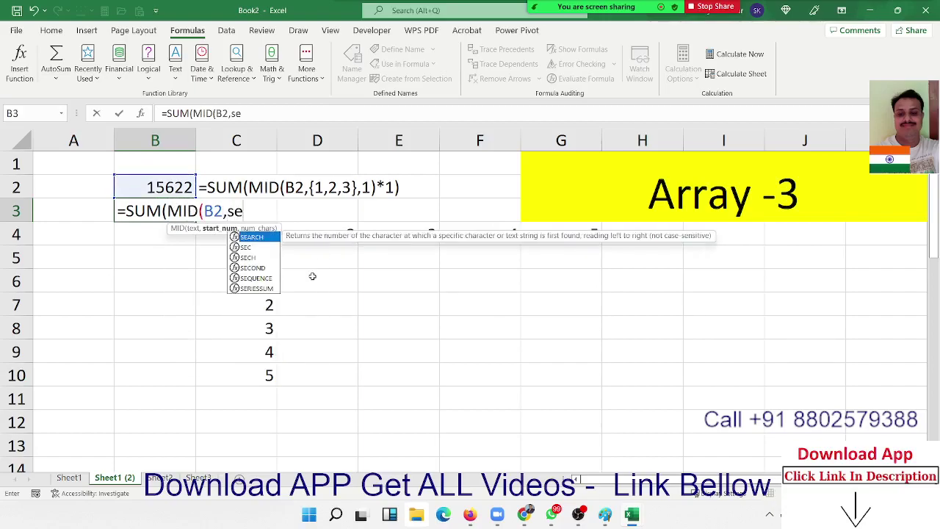
key("Down")
key("Down")
key("Down")
key("Down")
key("Tab")
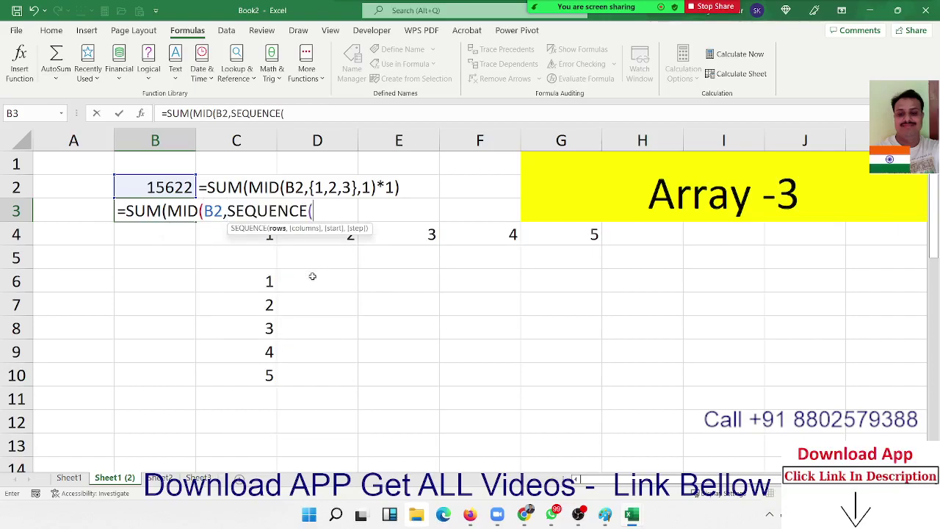
type("1,")
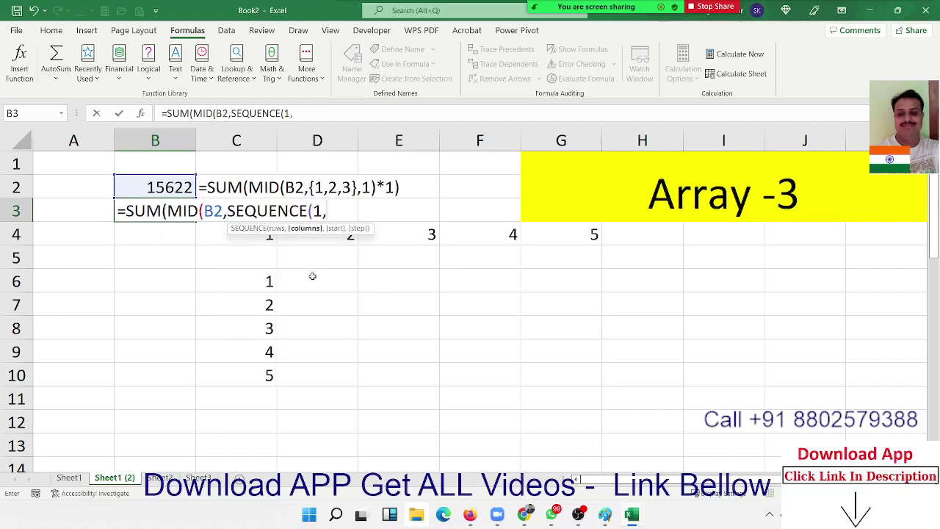
type("len")
key("Tab")
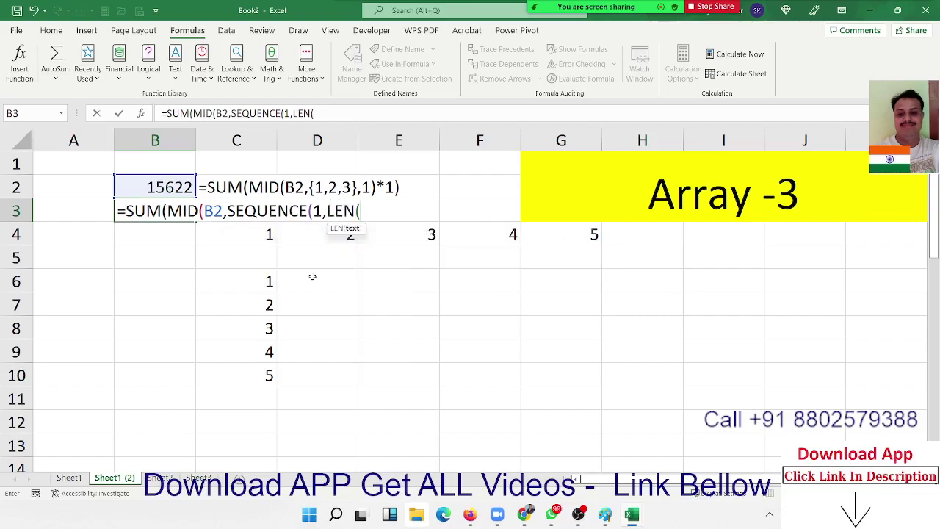
left_click(163, 185)
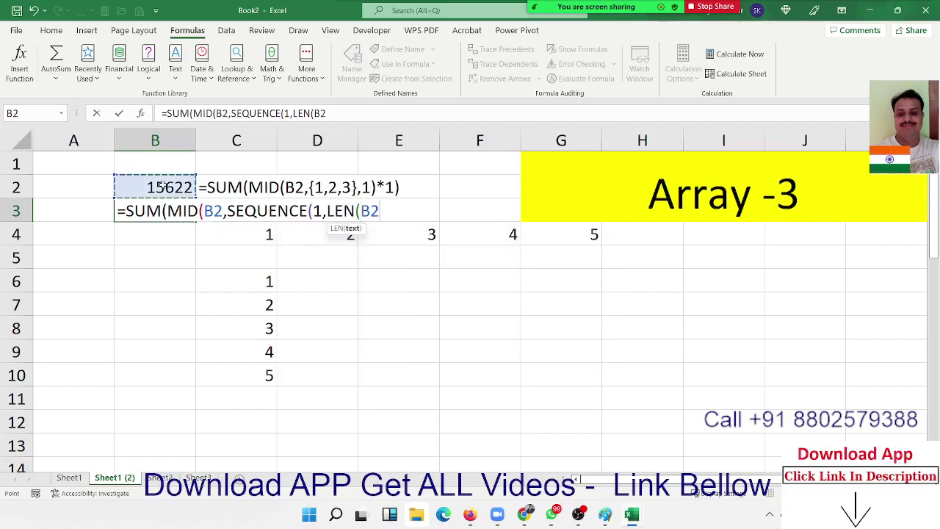
type("),")
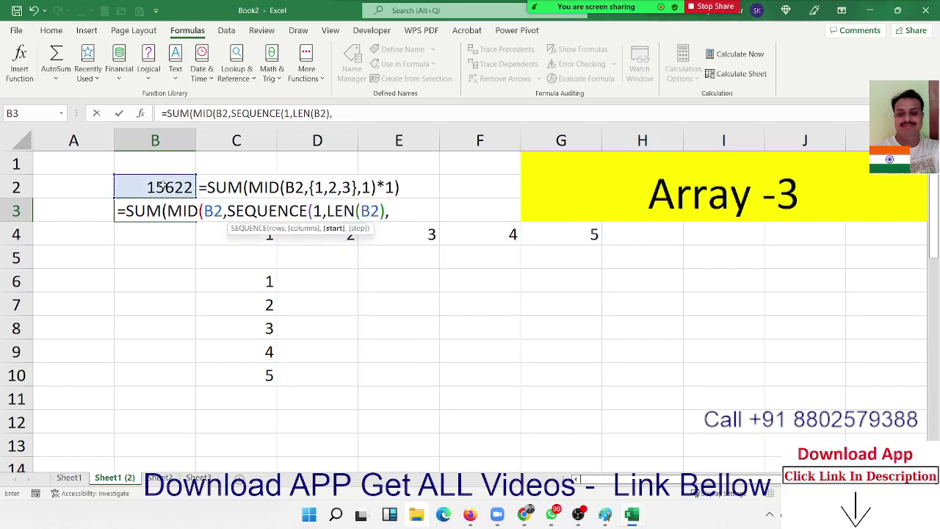
type("1,1")
key("Return")
key("Return")
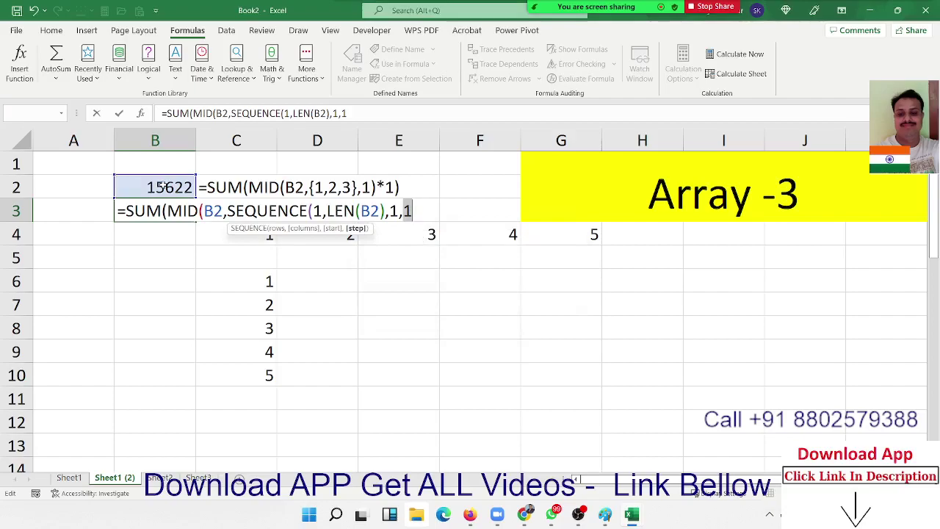
Finish the formula with ,1)*1) and accept Excel's correction so B3 shows 16
key("Right")
type(")")
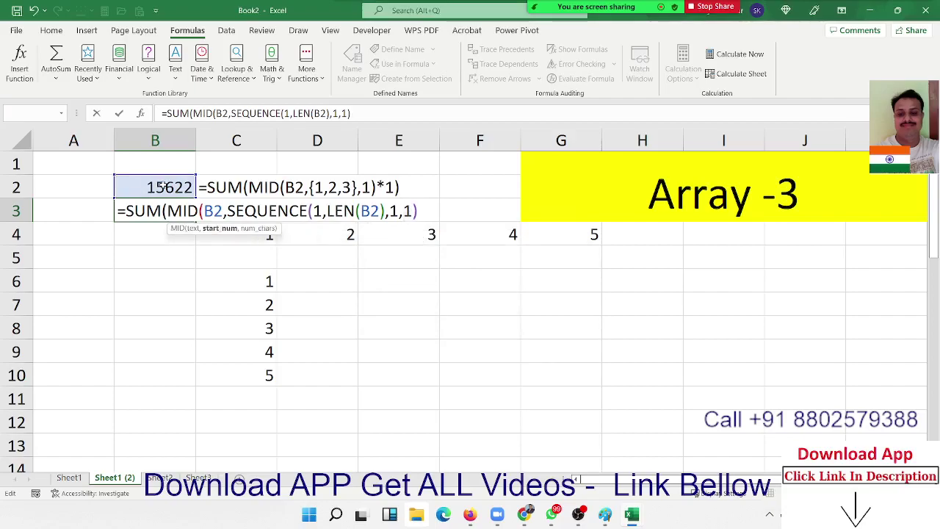
type(",1")
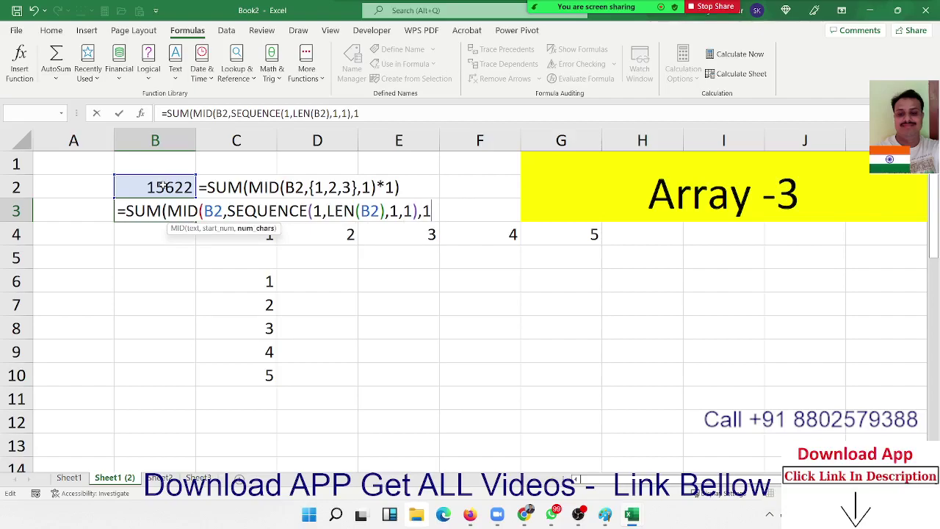
type(")*1")
key("Return")
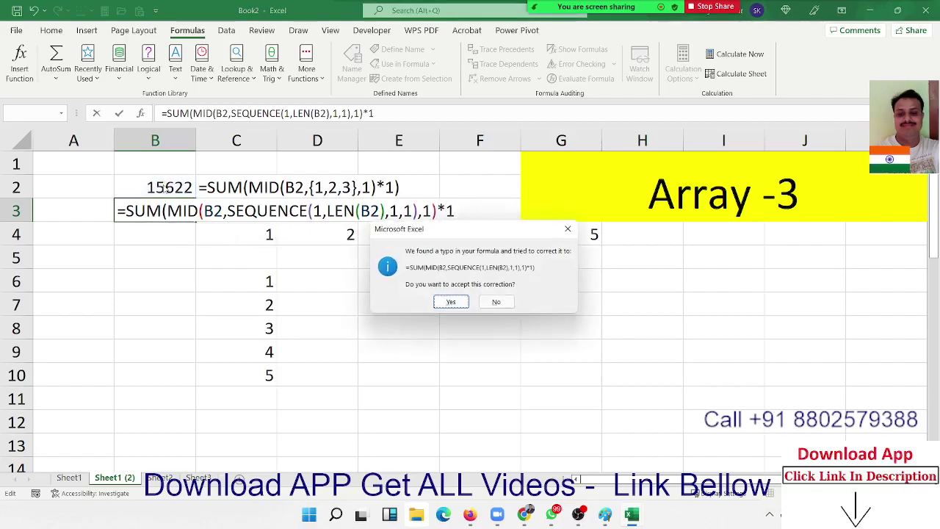
key("Return")
key("Up")
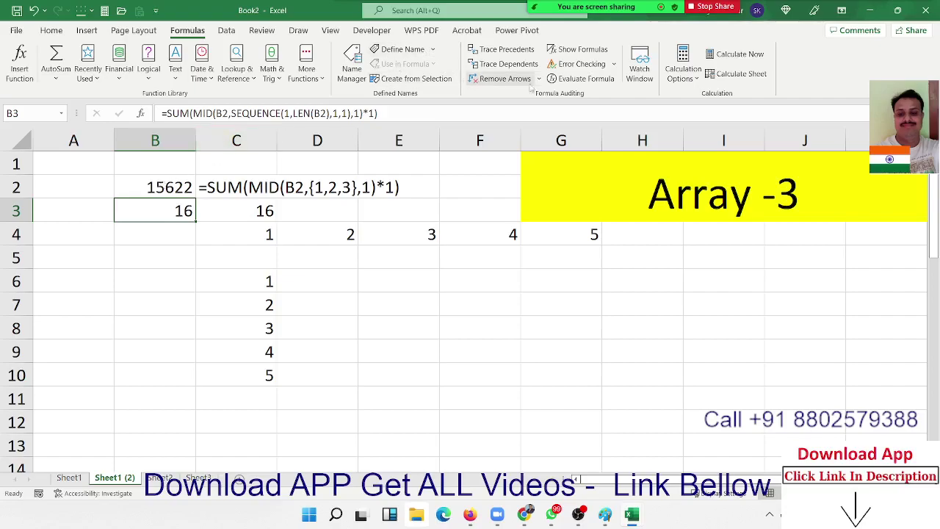
left_click(568, 79)
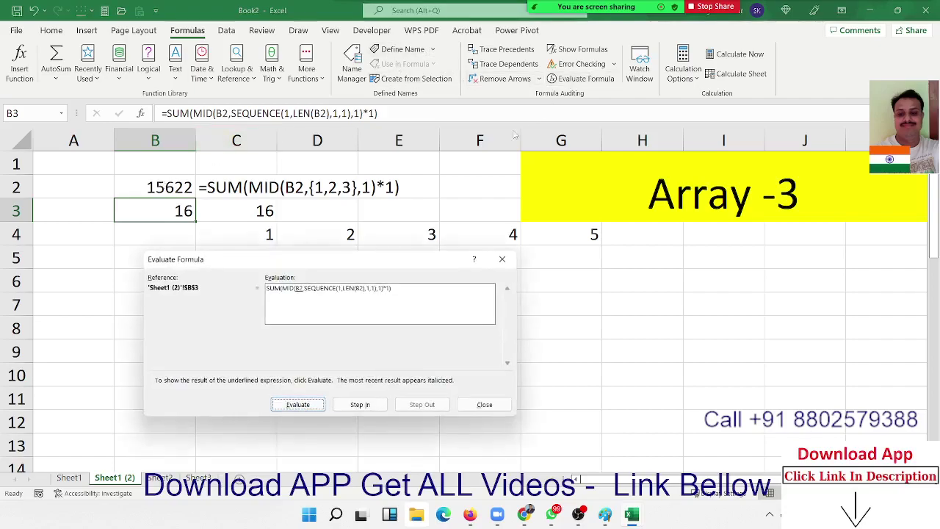
left_click(313, 407)
left_click(313, 408)
left_click(314, 408)
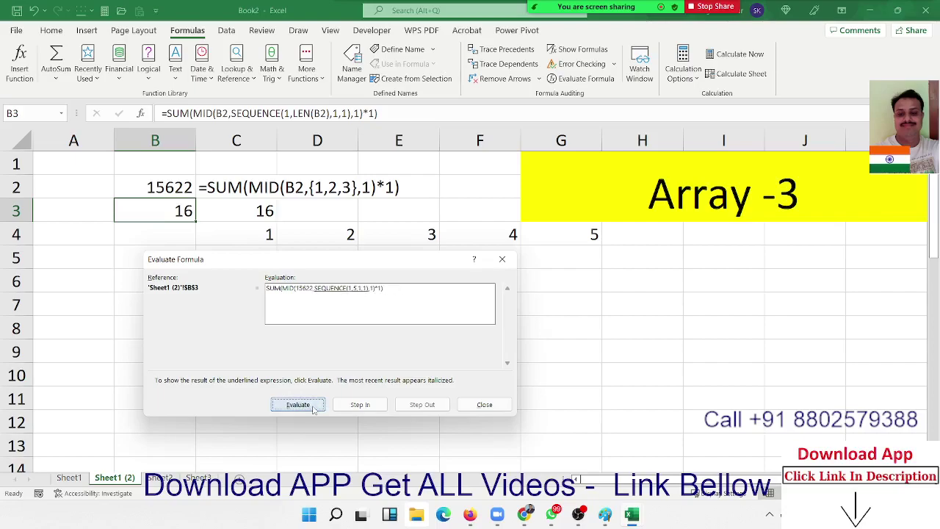
left_click(314, 408)
left_click(314, 408)
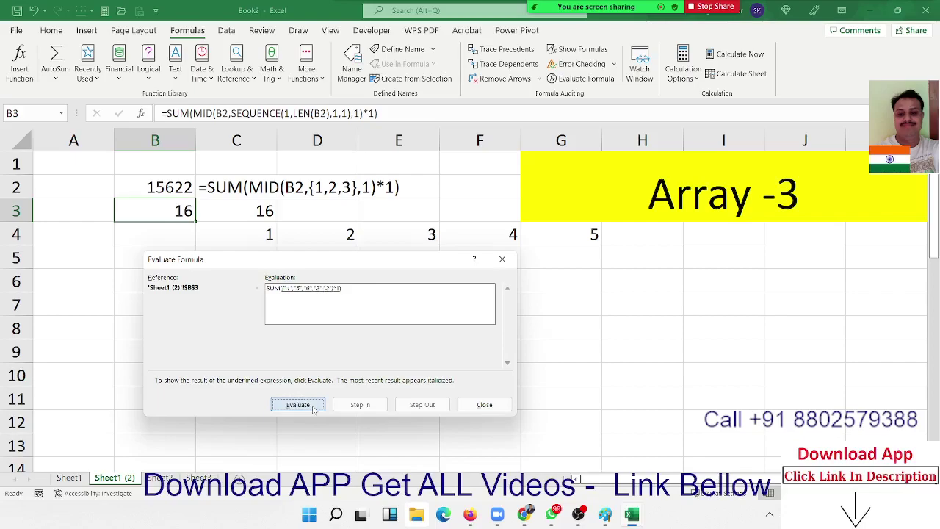
left_click(313, 407)
left_click(313, 408)
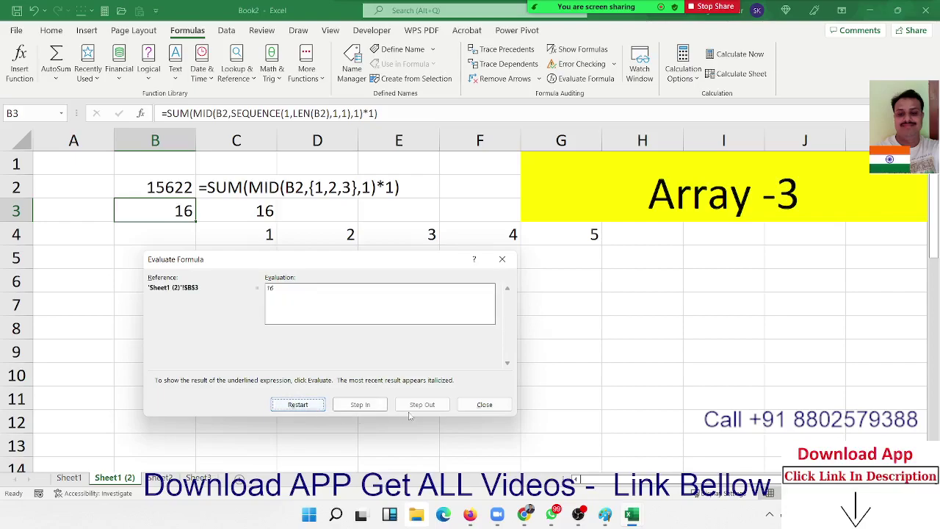
left_click(484, 404)
double_click(267, 234)
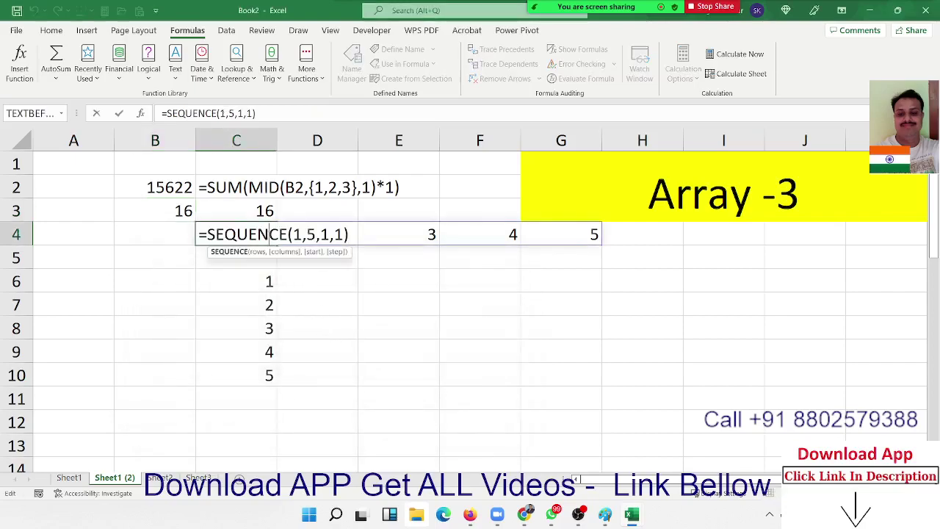
double_click(294, 233)
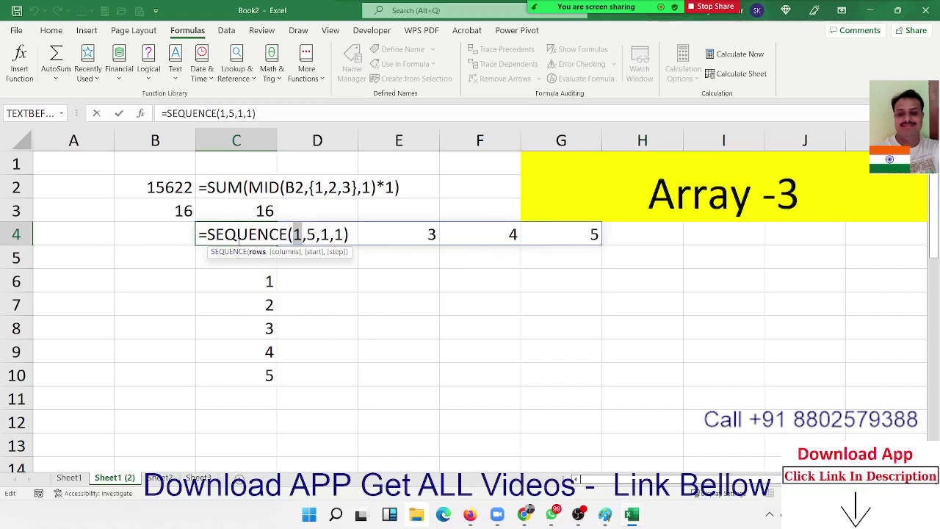
double_click(310, 233)
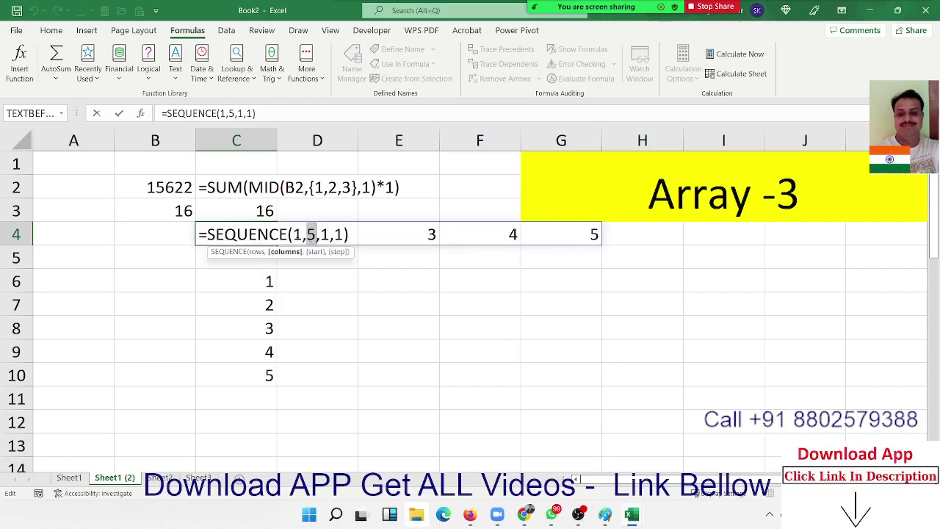
double_click(298, 233)
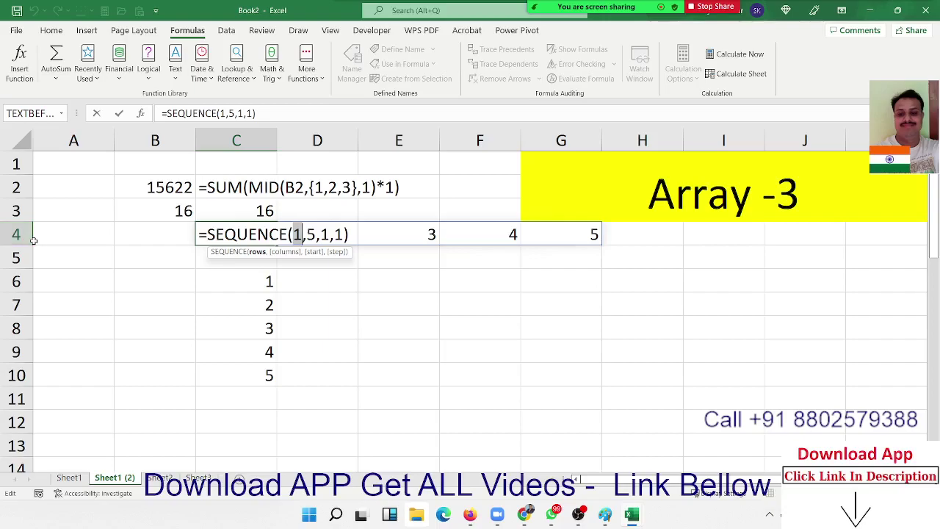
key("Return")
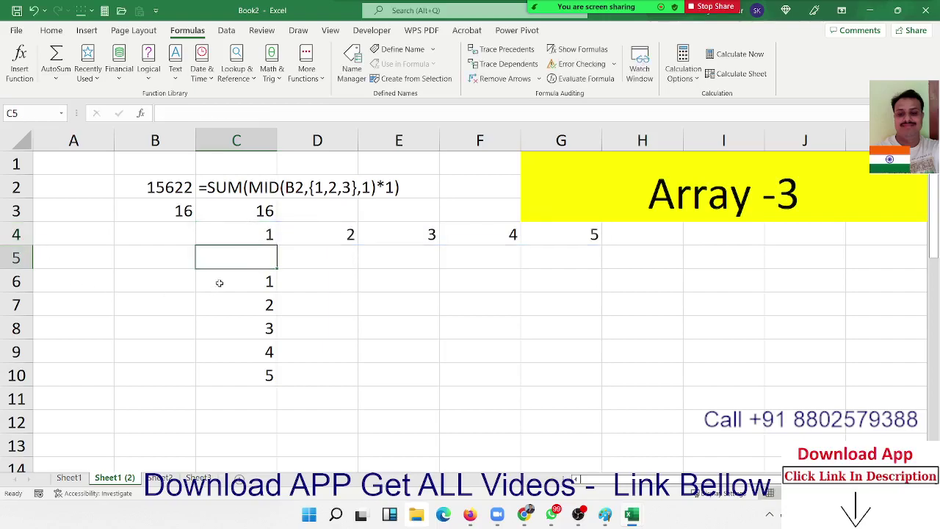
double_click(209, 281)
double_click(310, 281)
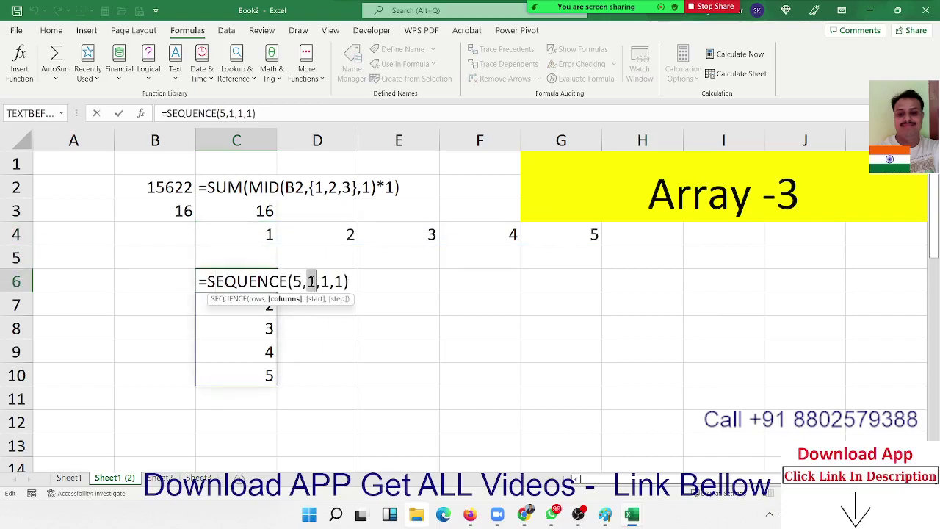
type("2")
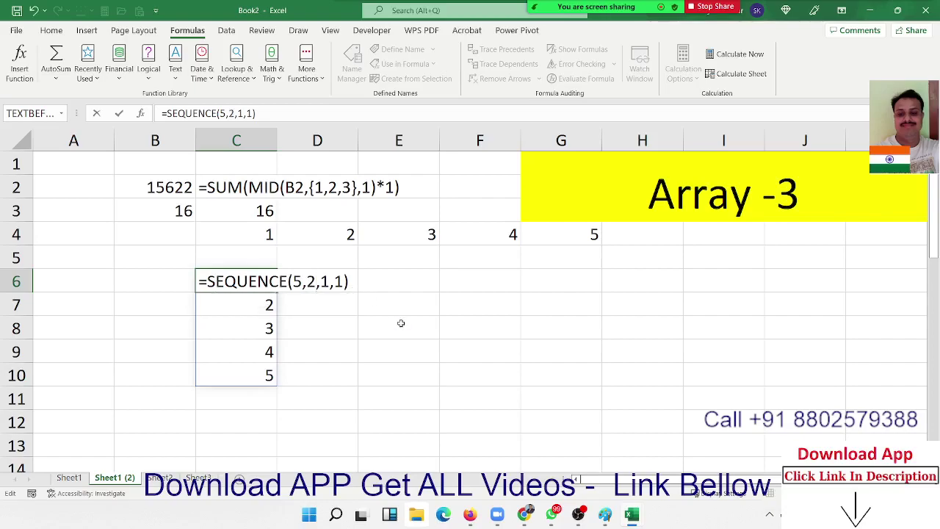
key("Return")
mouse_move(266, 283)
left_mouse_down()
mouse_move(326, 359)
mouse_move(327, 374)
left_mouse_up()
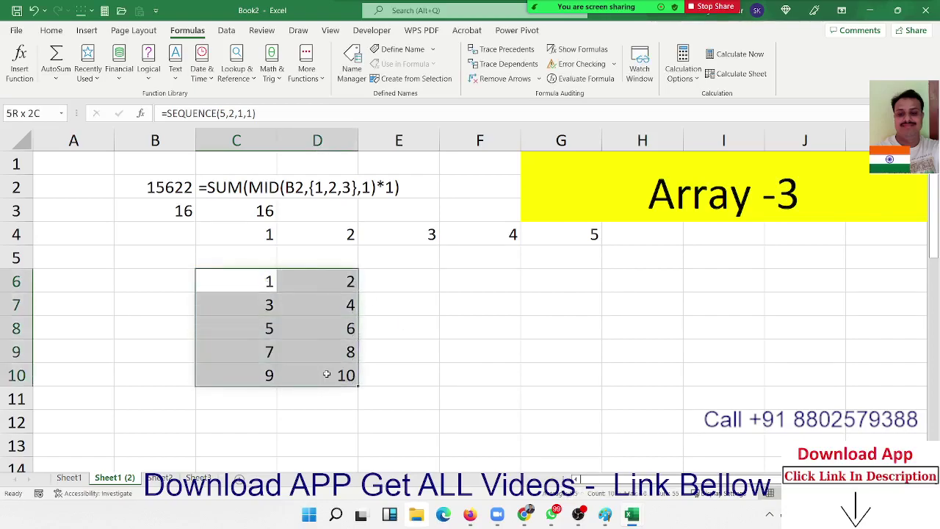
left_click(269, 285)
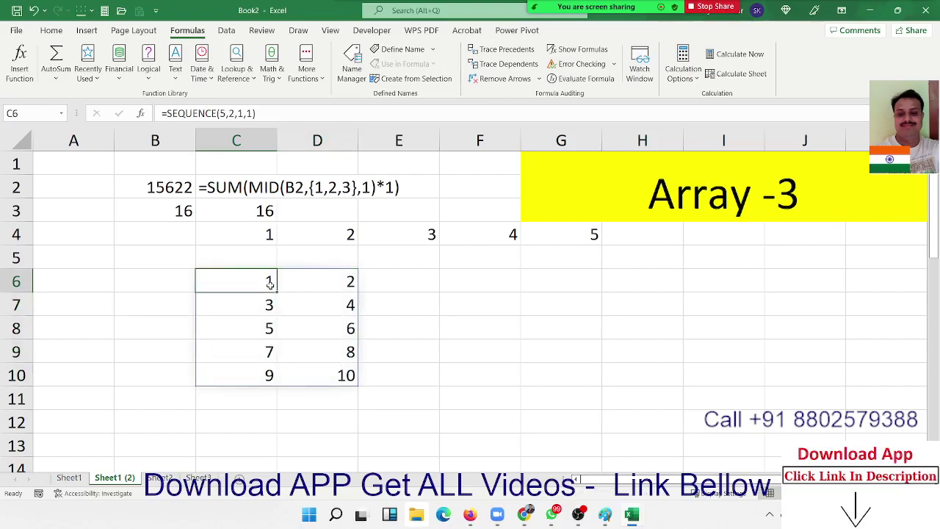
double_click(269, 285)
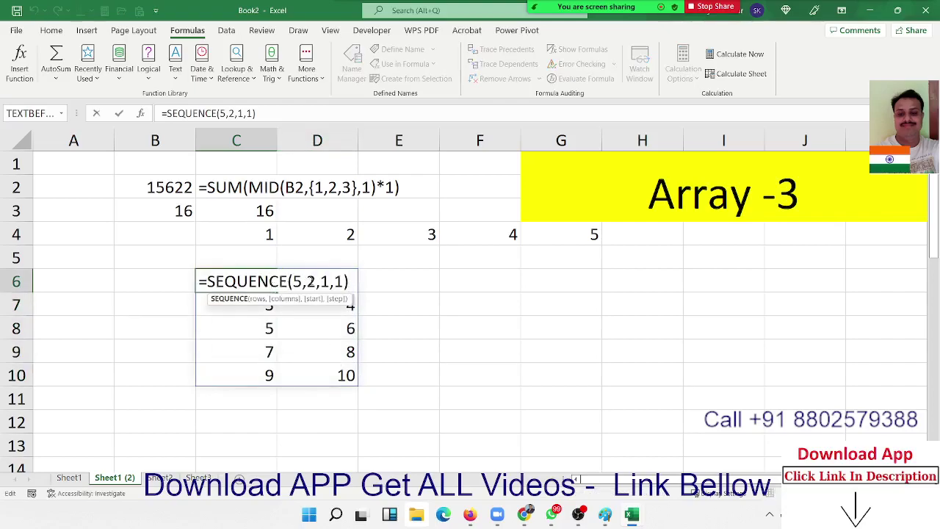
left_click(308, 282)
key("Delete")
type("1")
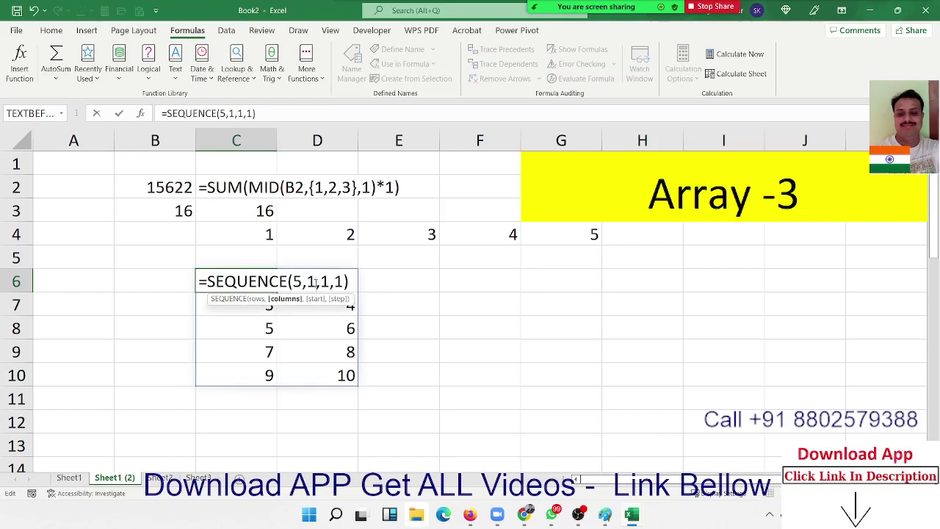
key("Right")
key("Right")
key("Right")
key("ctrl+Return")
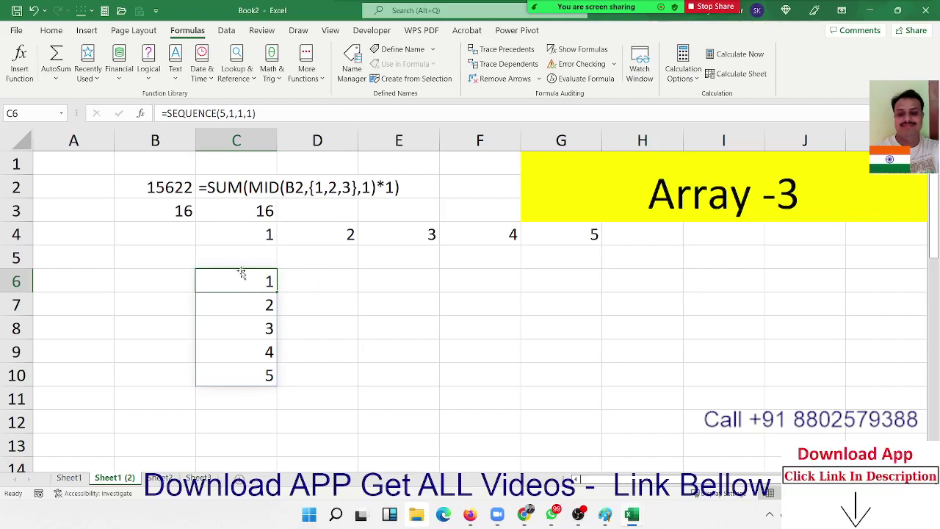
left_click(180, 217)
left_click(502, 78)
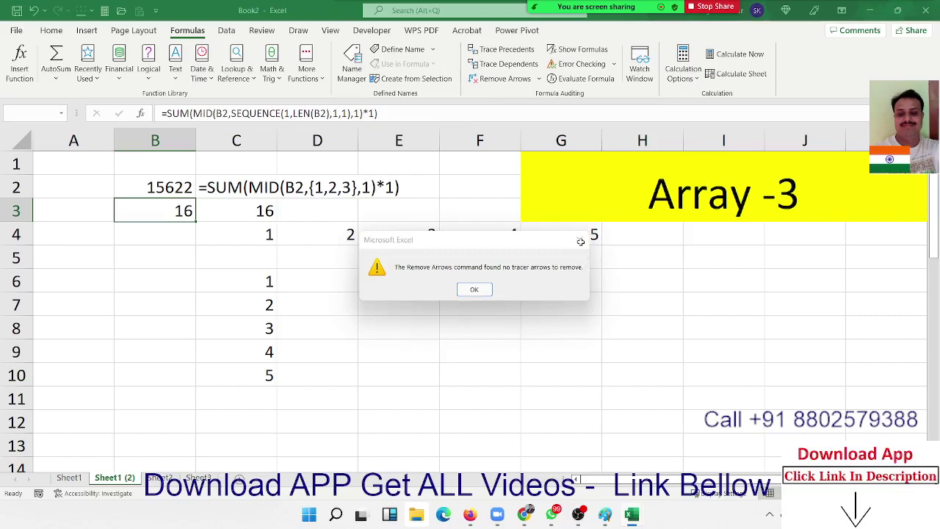
left_click(579, 239)
left_click(575, 79)
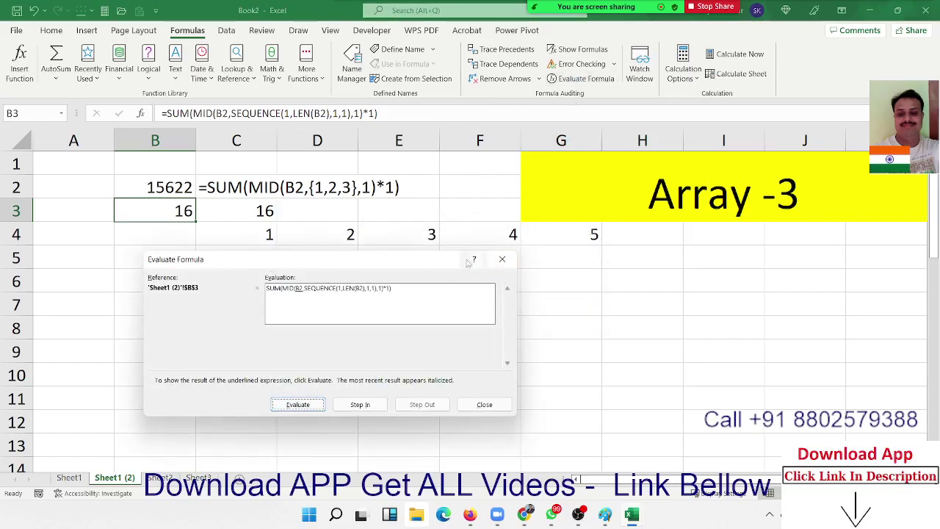
left_click(503, 259)
Change the SEQUENCE step to 2 so C6 lists the odd numbers 1, 3, 5, 7, 9
left_click(267, 284)
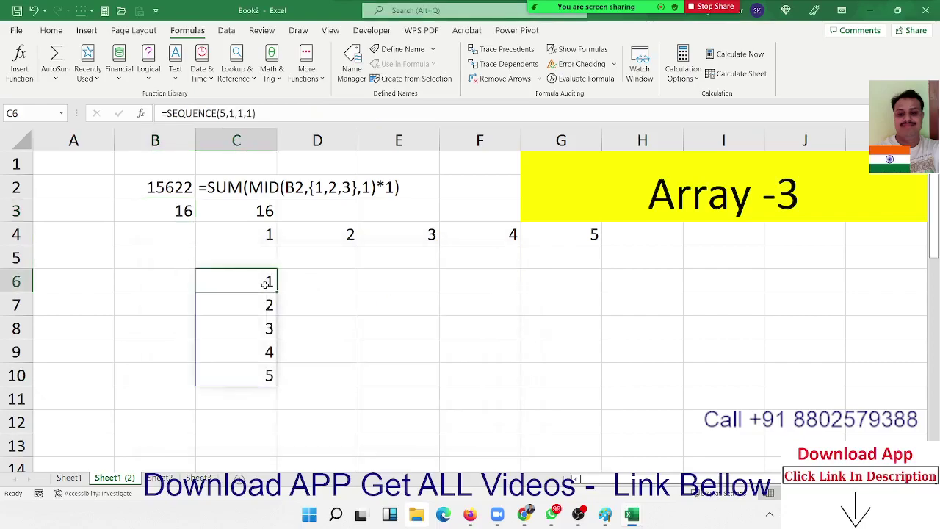
double_click(267, 283)
left_click(334, 283)
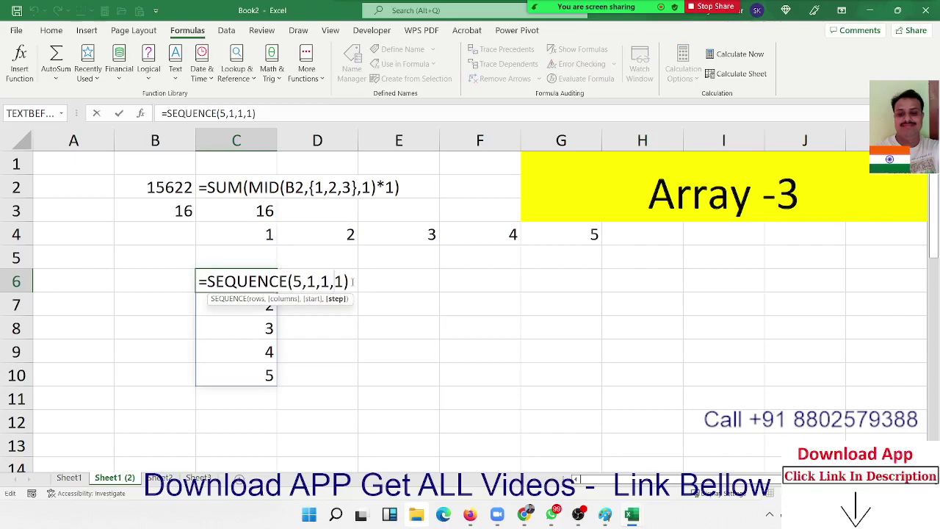
key("BackSpace")
type("2")
key("Return")
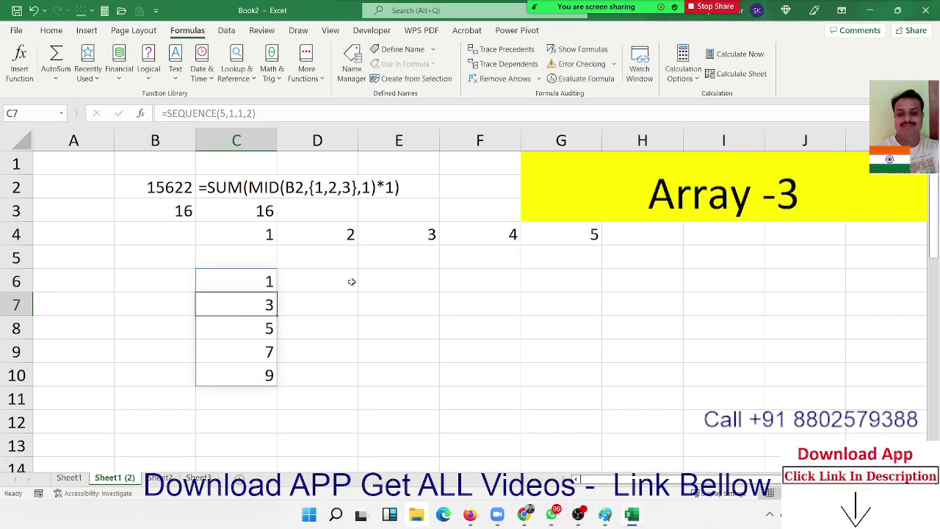
Make the sequence start at 10, giving =SEQUENCE(5,1,10,2)
key("Up")
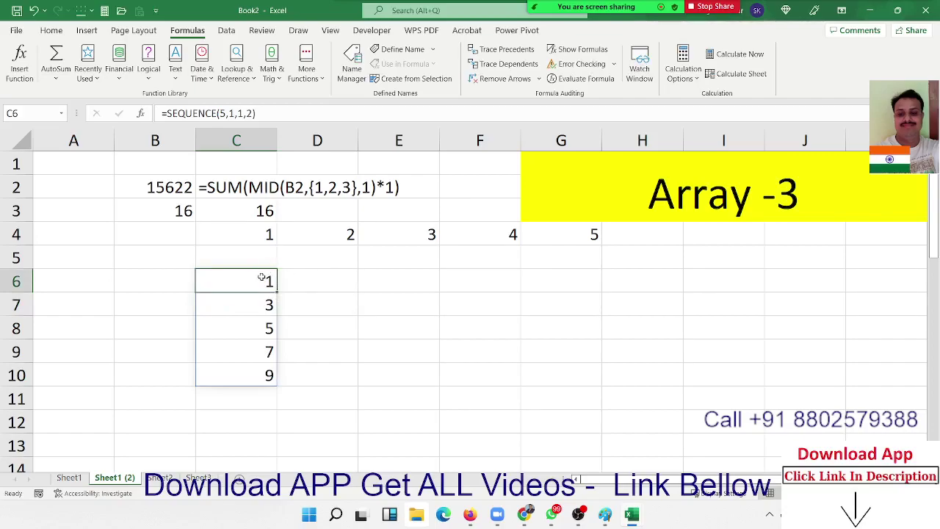
double_click(261, 278)
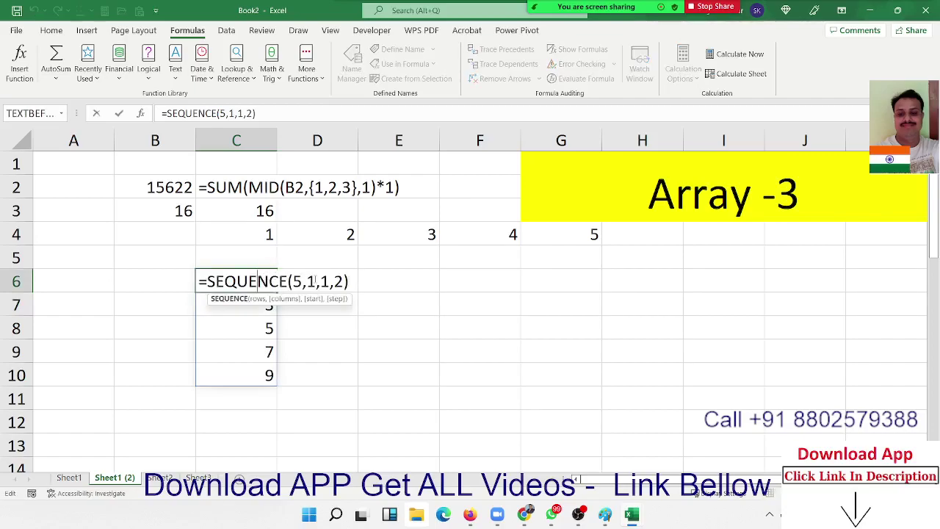
left_click(332, 281)
type("0")
key("Return")
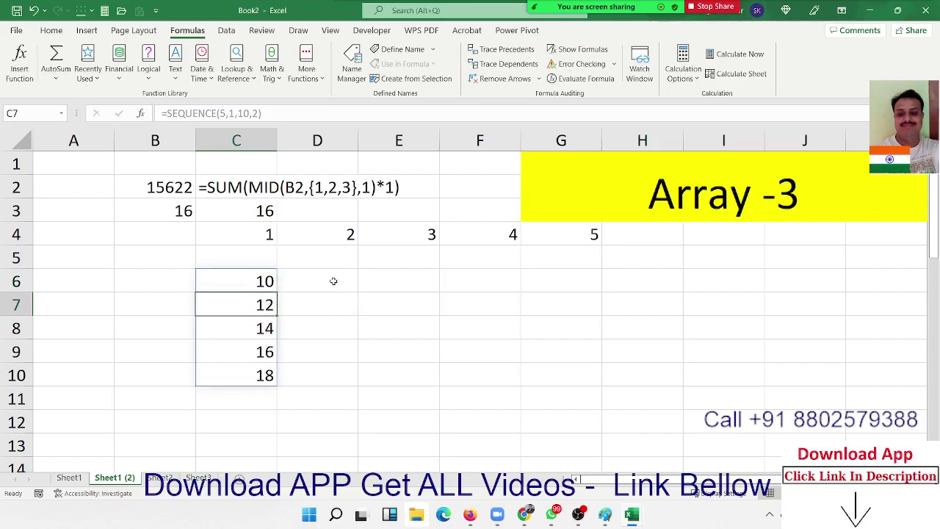
Set the columns argument to 2 so even numbers 10 to 28 fill C6:D10
left_click(263, 281)
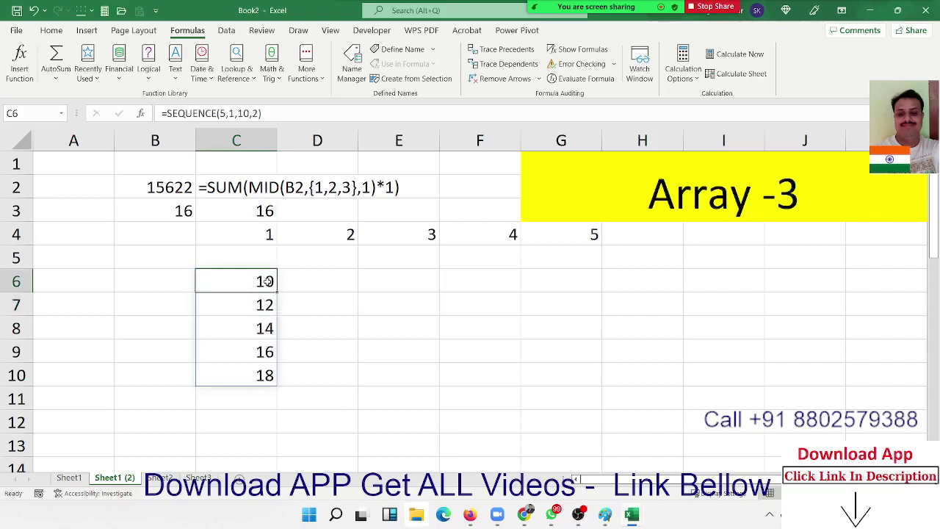
double_click(266, 281)
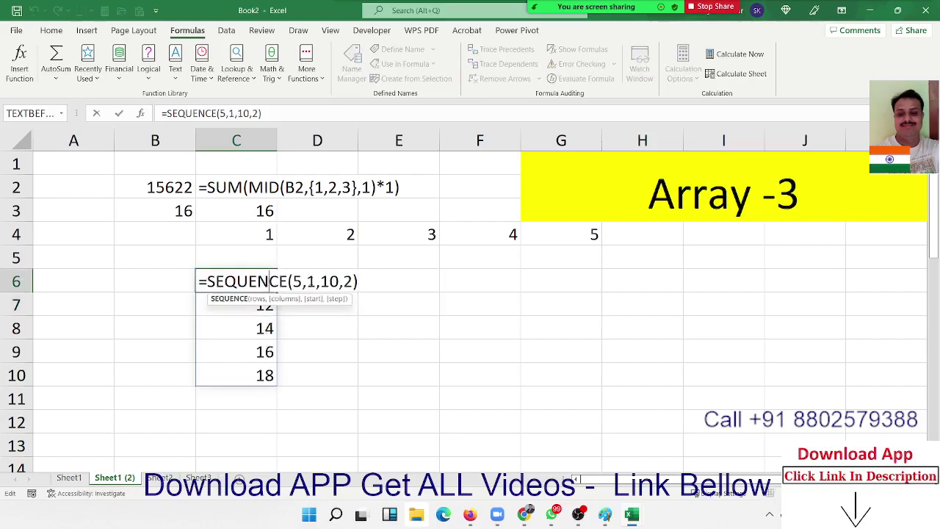
left_click(318, 281)
key("BackSpace")
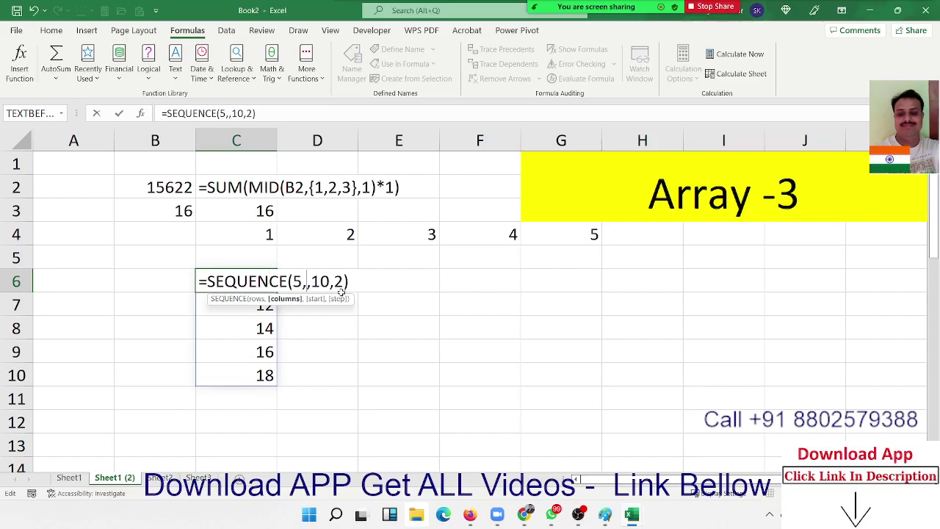
type("2")
key("Return")
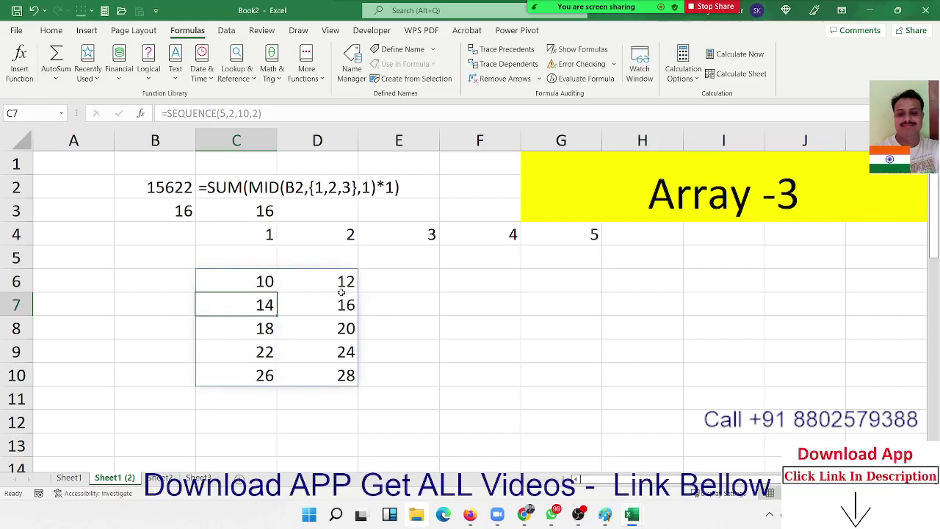
left_click(271, 281)
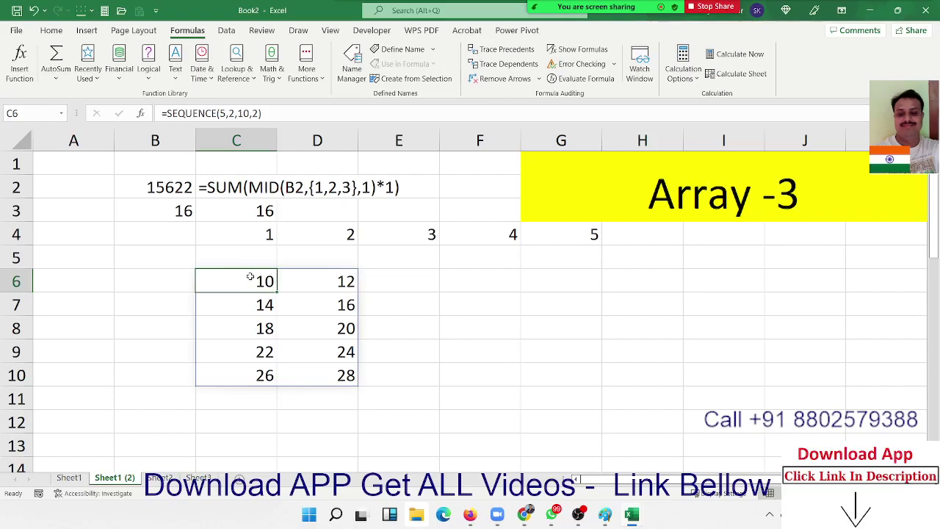
left_click(193, 233)
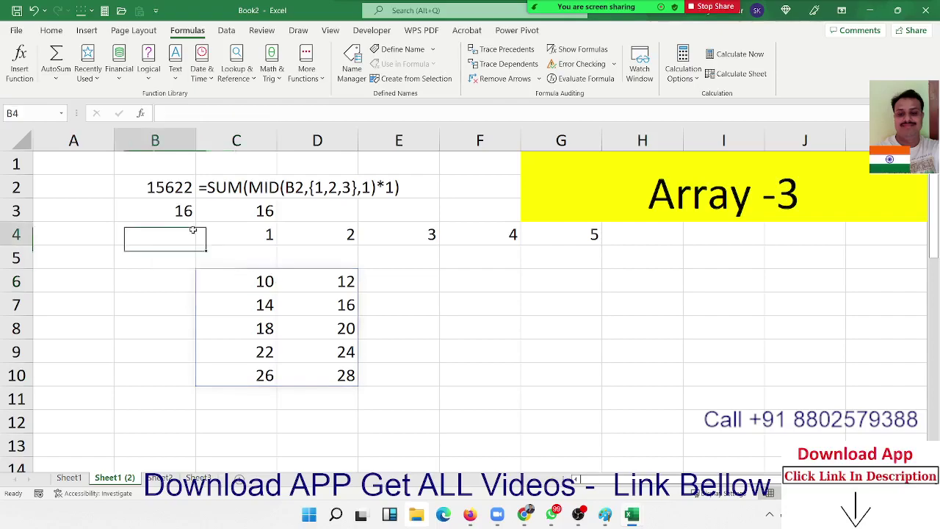
Switch to Sheet1 and type the name Puja in E2
left_click(69, 478)
left_click(44, 178)
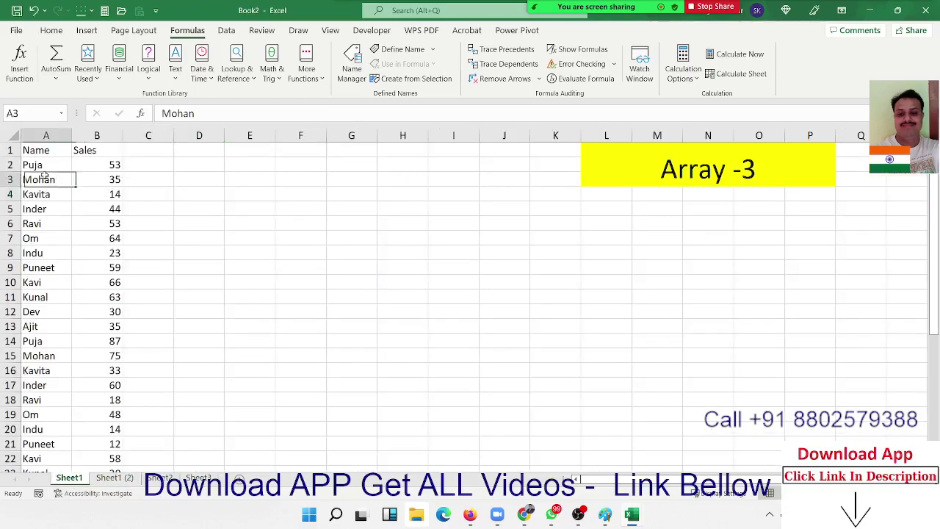
scroll(41, 220, "down", 3)
scroll(37, 242, "up", 3)
left_click(243, 164)
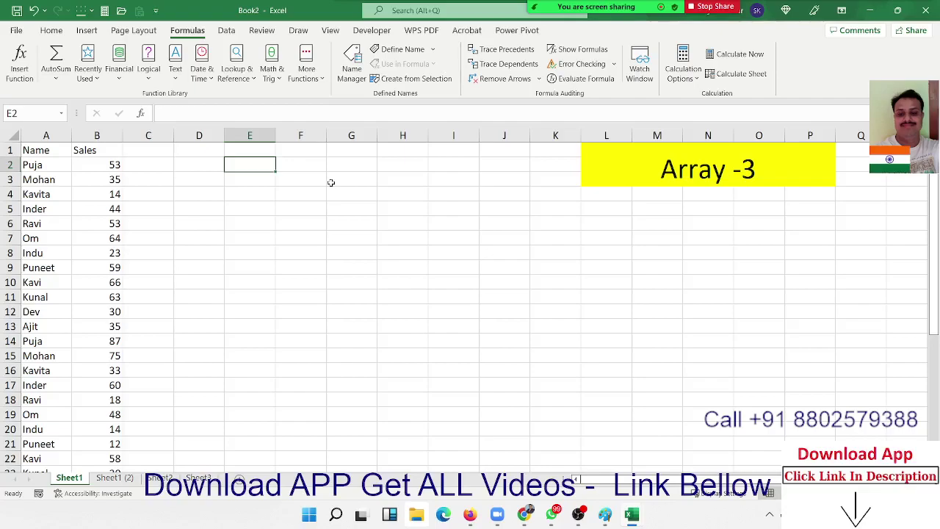
type("Puja")
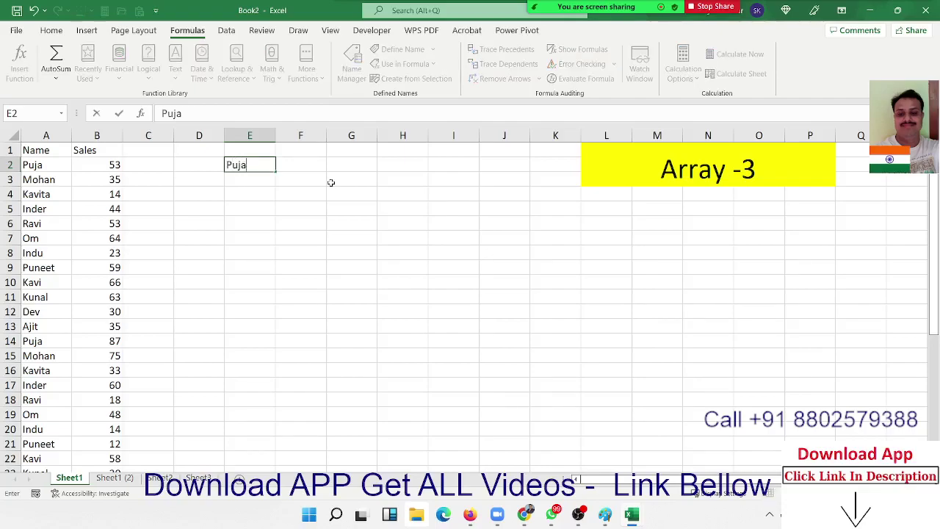
key("Tab")
Try a SUMIF in F2 totalling Puja's sales from columns A and B, showing 169
type("=su")
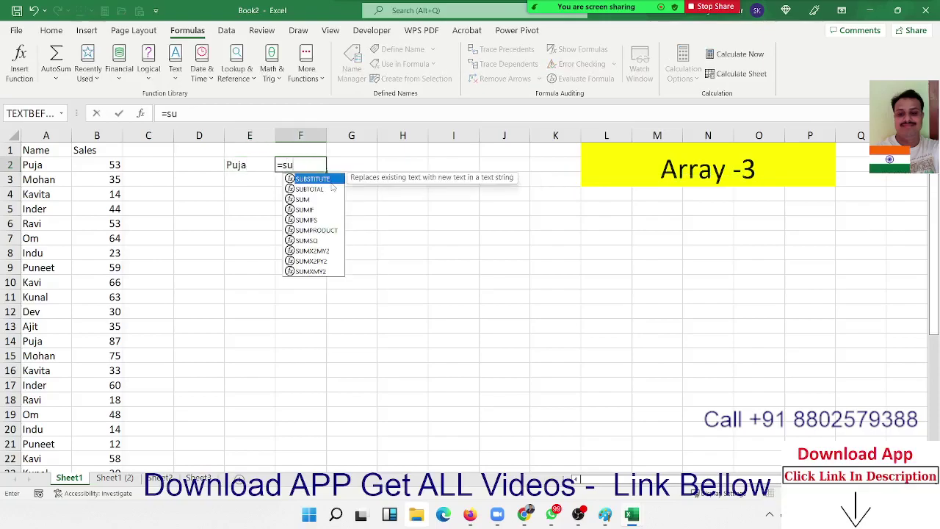
type("m")
key("Tab")
key("BackSpace")
key("Down")
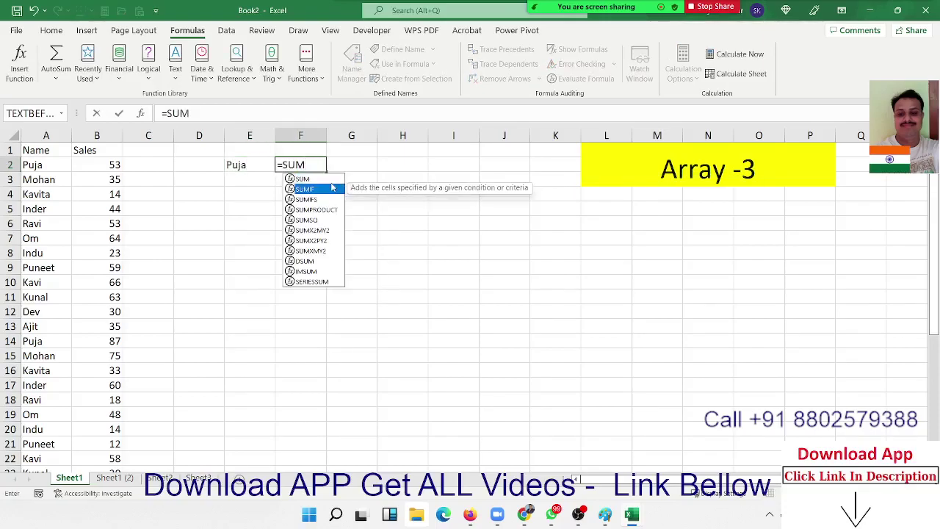
key("Tab")
key("Left")
key("Left")
key("Left")
key("Left")
key("Left")
key("ctrl+space")
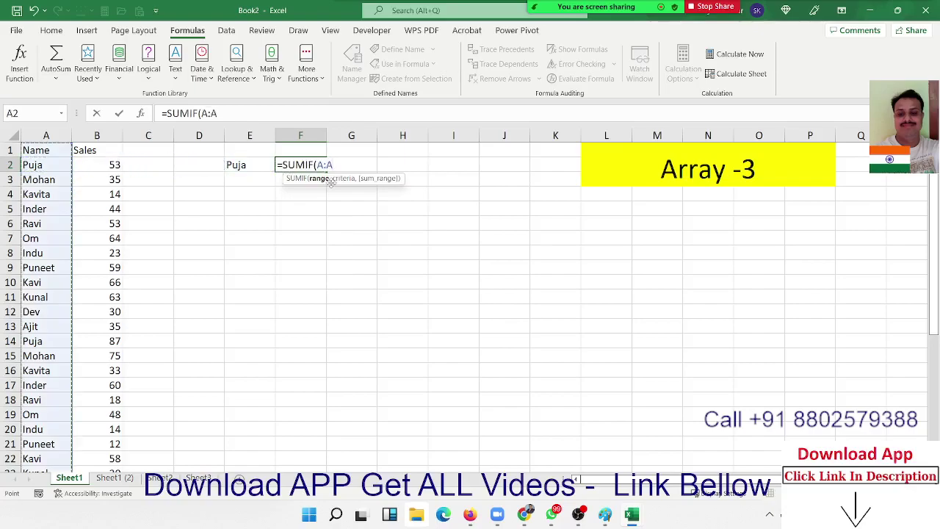
type(",")
key("Left")
type(",")
key("Left")
key("Left")
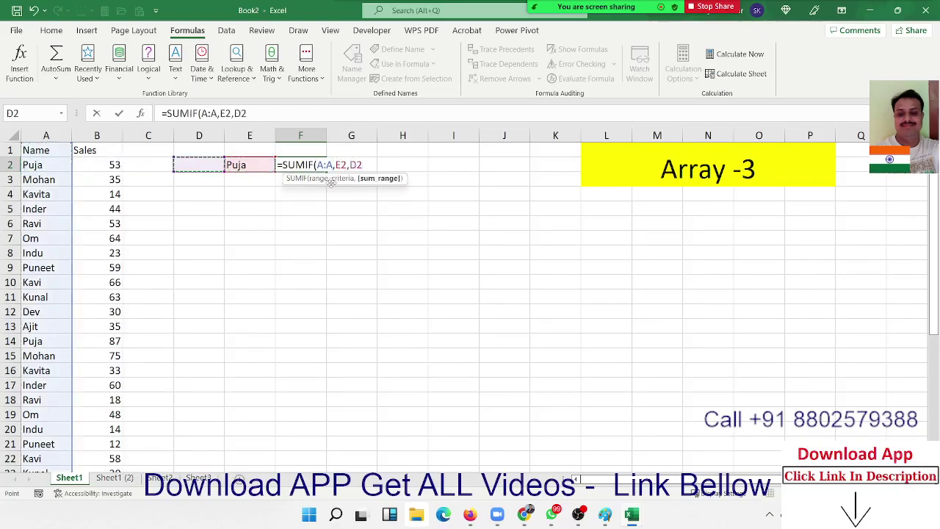
key("Left")
key("Left")
key("Left")
key("Right")
key("ctrl+space")
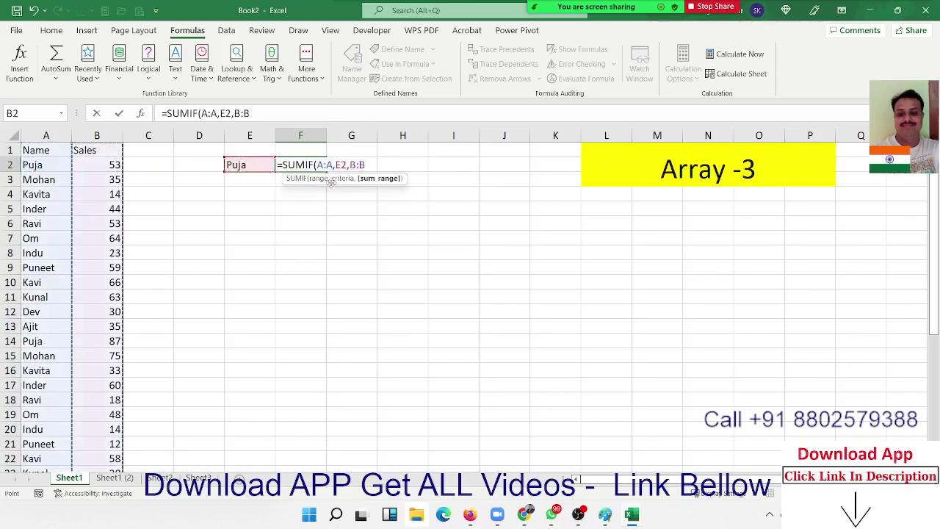
key("Return")
key("Up")
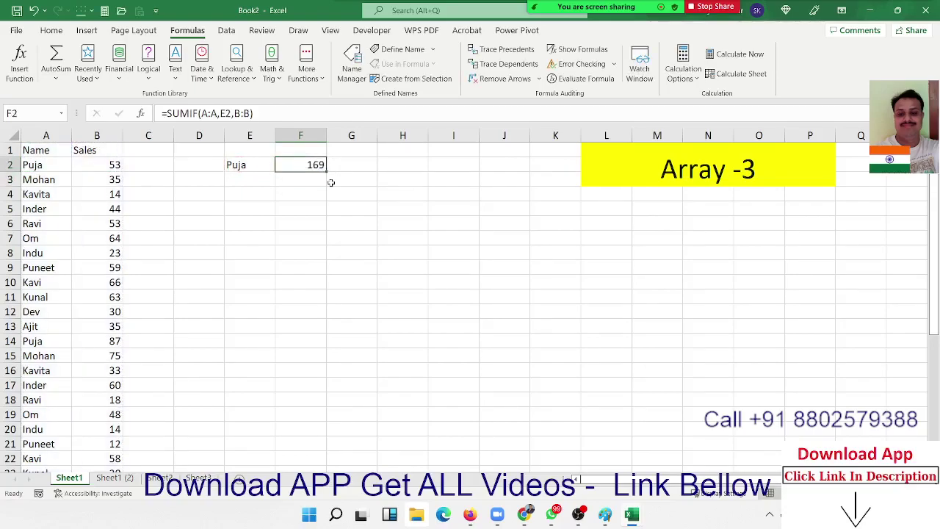
Replace F2's formula with the name Mohan, placing both names side by side in E2:F2
key("Left")
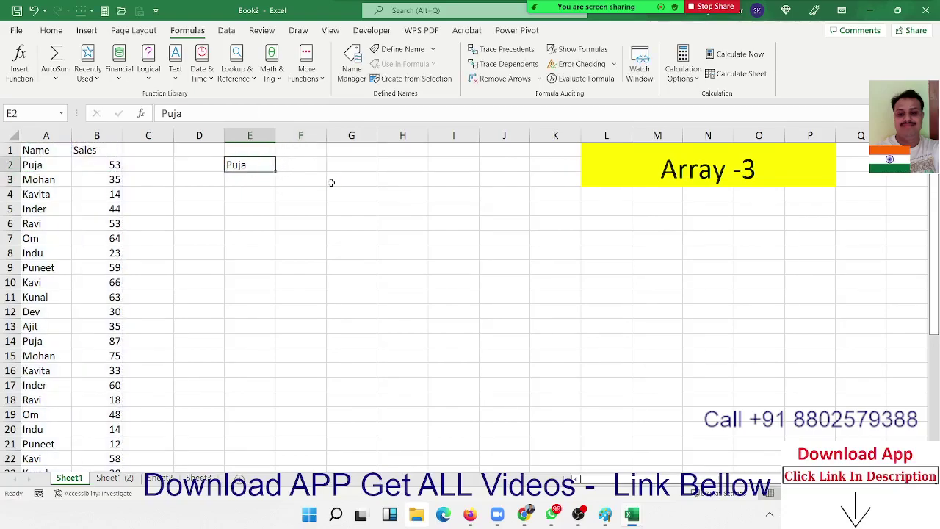
key("Right")
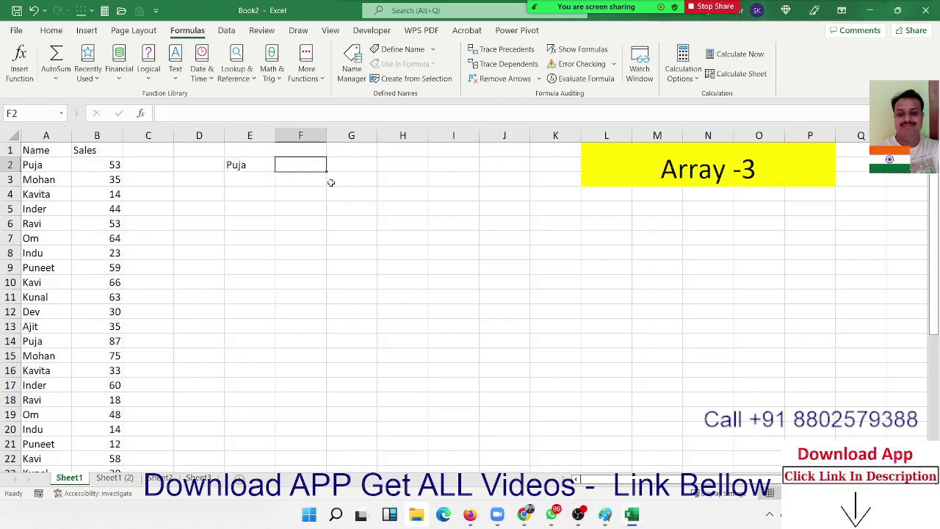
type("Mohan")
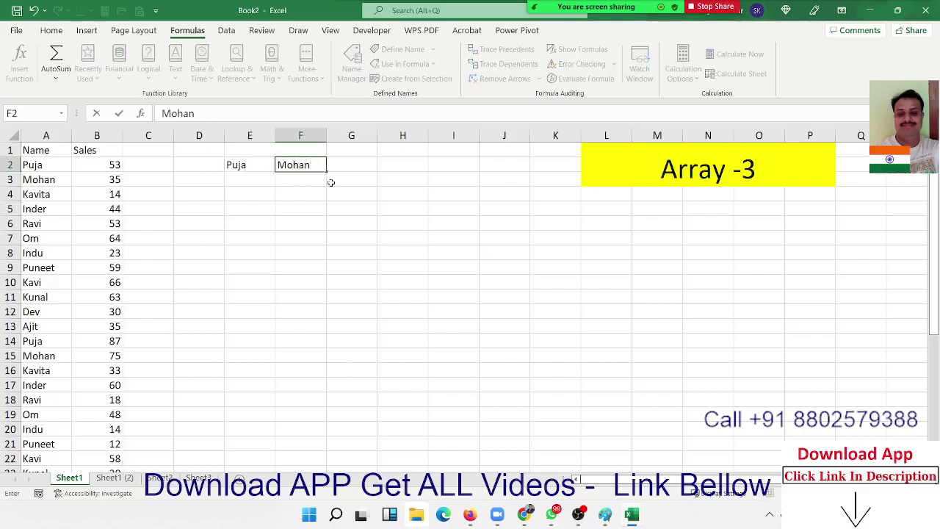
key("Return")
key("Left")
key("Up")
key("shift+Right")
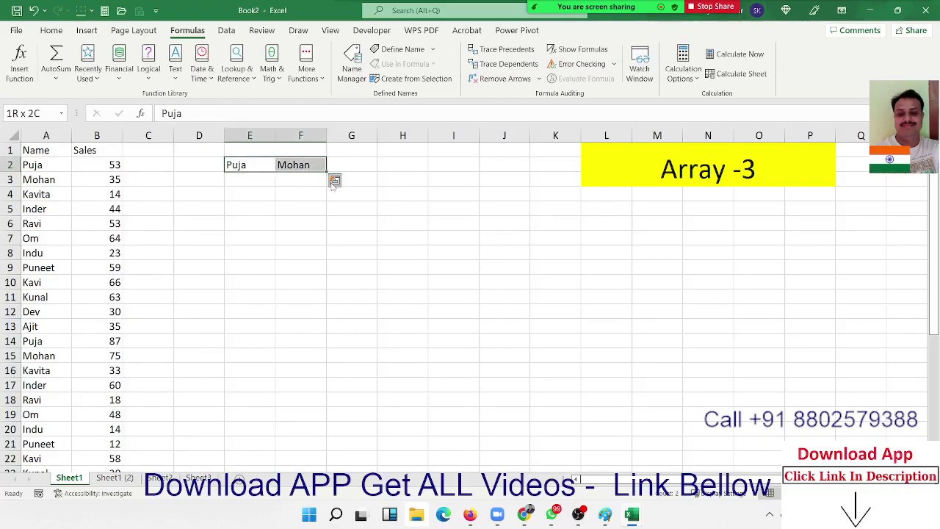
key("Down")
key("Up")
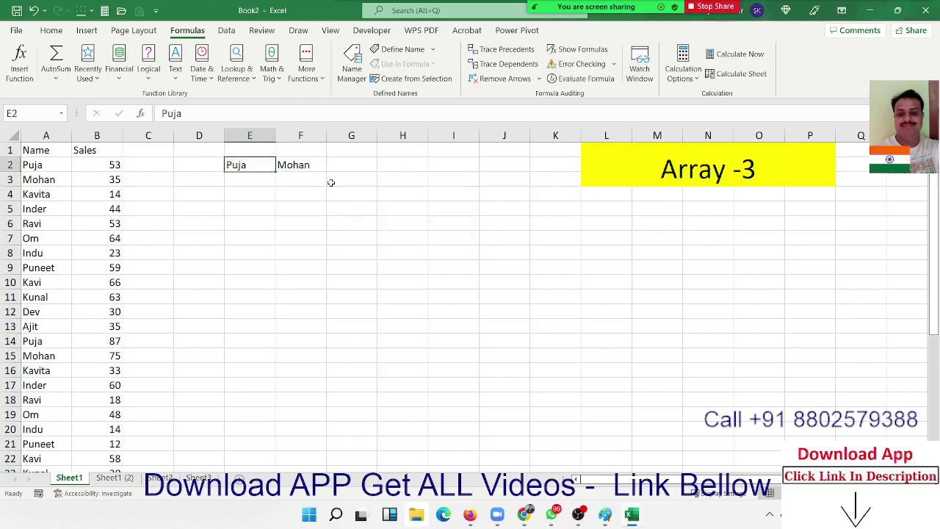
Enter =SUMIF(A:A,{"Puja","Mohan"},B:B) in E3, spilling totals 169 and 166 into E3:F3
key("Down")
type("=")
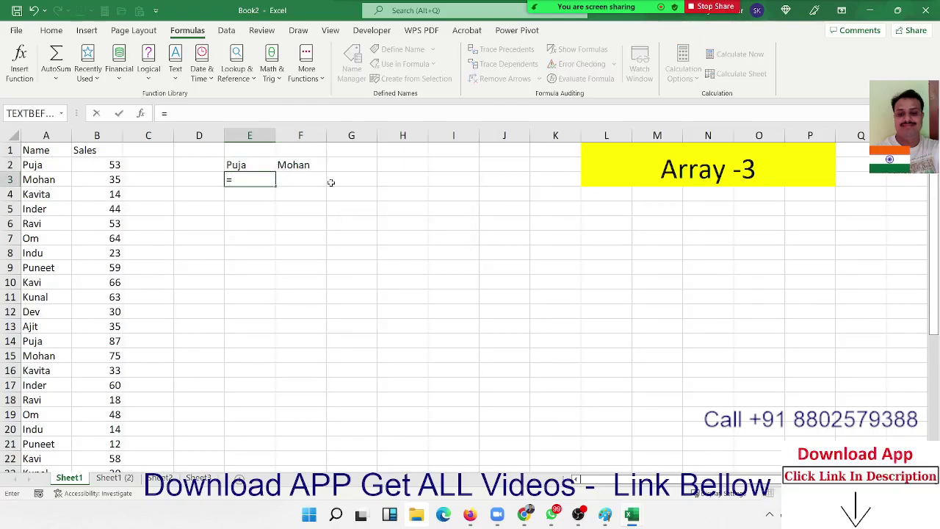
type("sum")
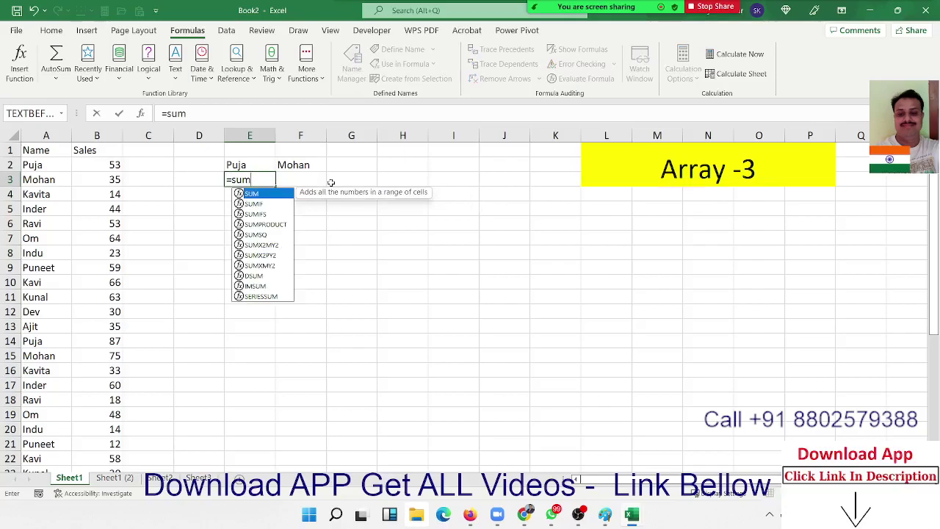
type("if")
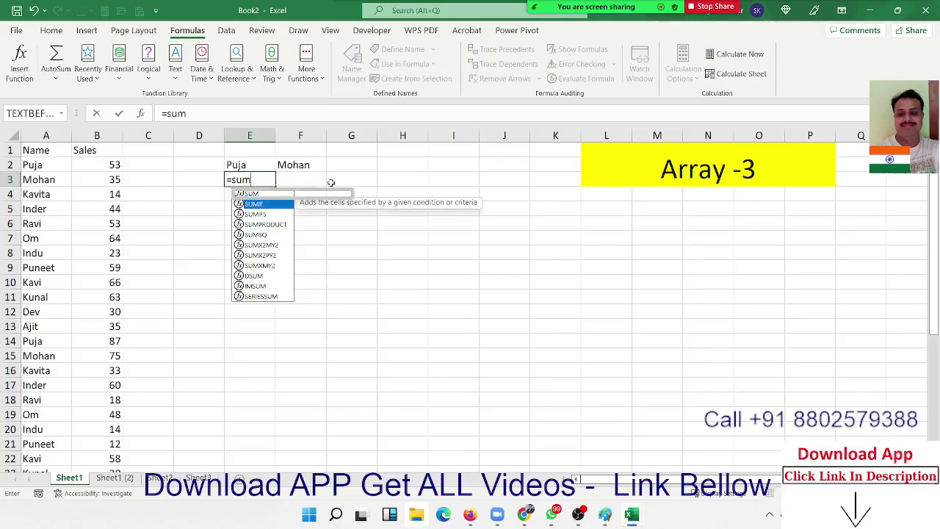
key("Tab")
key("Left")
key("Left")
key("Left")
key("Left")
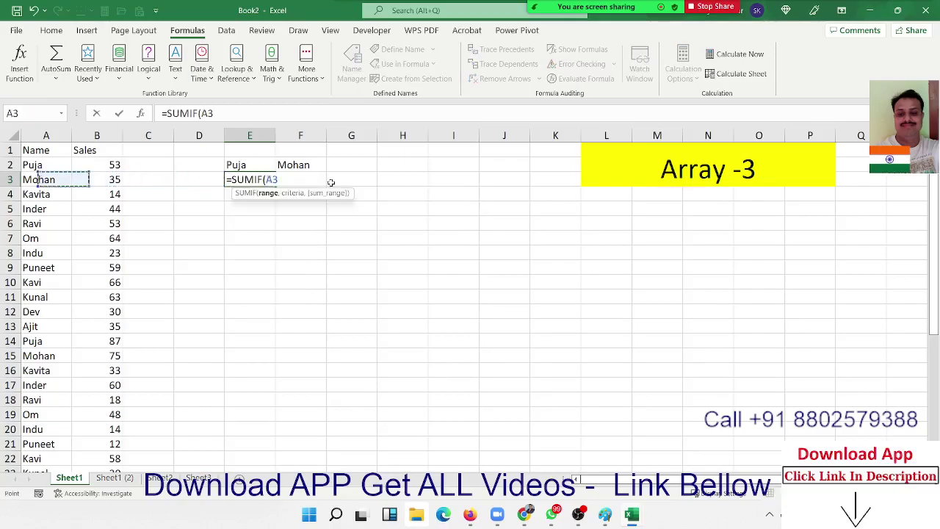
key("ctrl+space")
type(",")
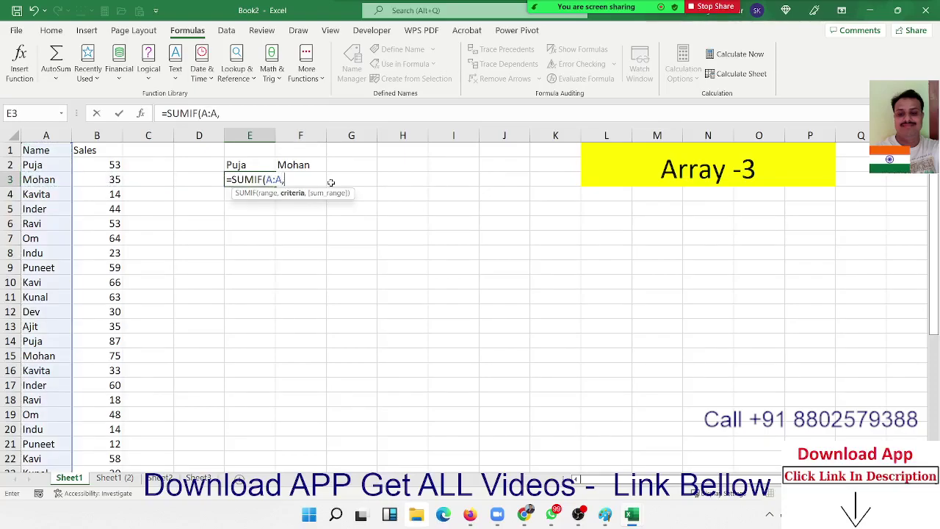
type("{\"P")
type("uja\",\"")
type("Mohan\"}")
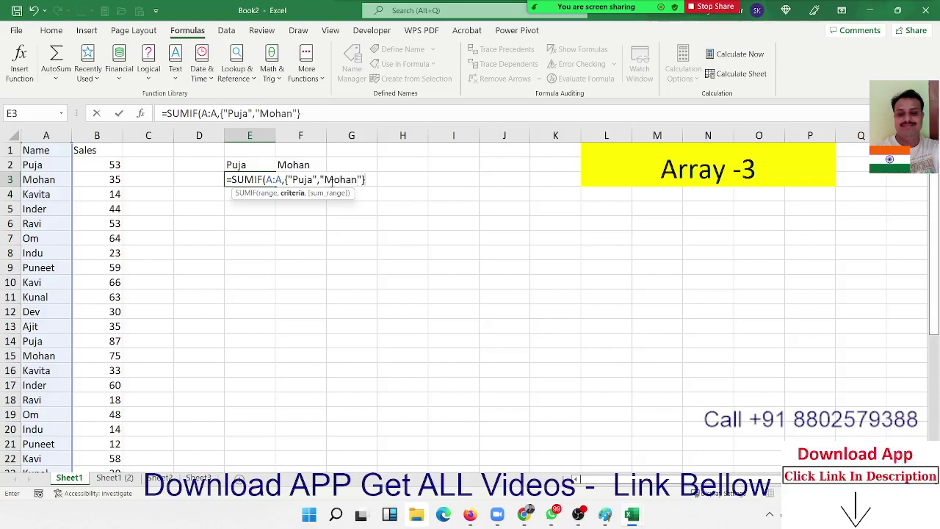
type(",")
left_click(111, 135)
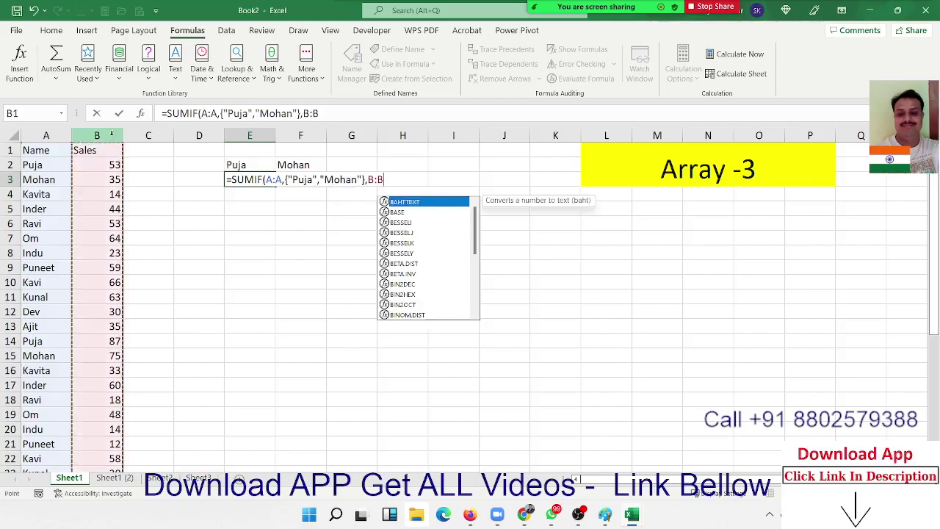
key("Return")
left_click(202, 215)
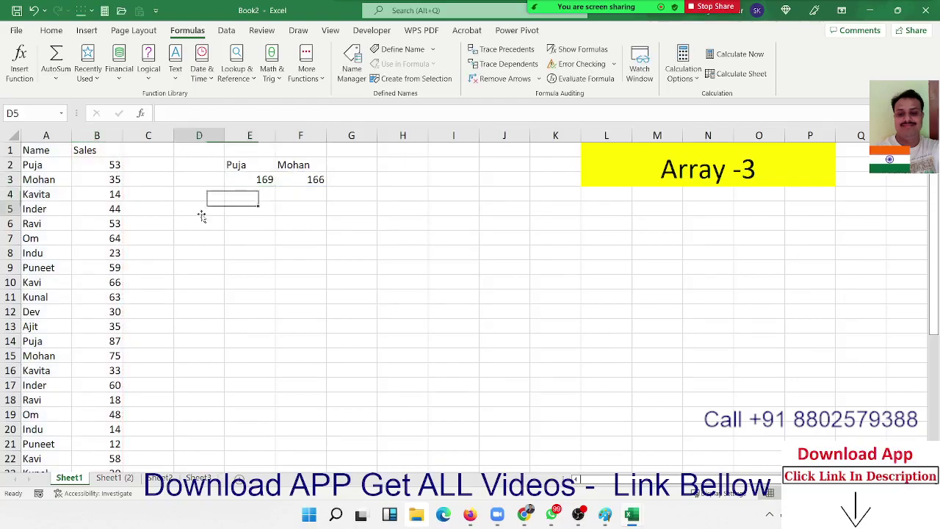
Label D5 'Puja+Mohan' and auto-fit column D to show it
type("Puja")
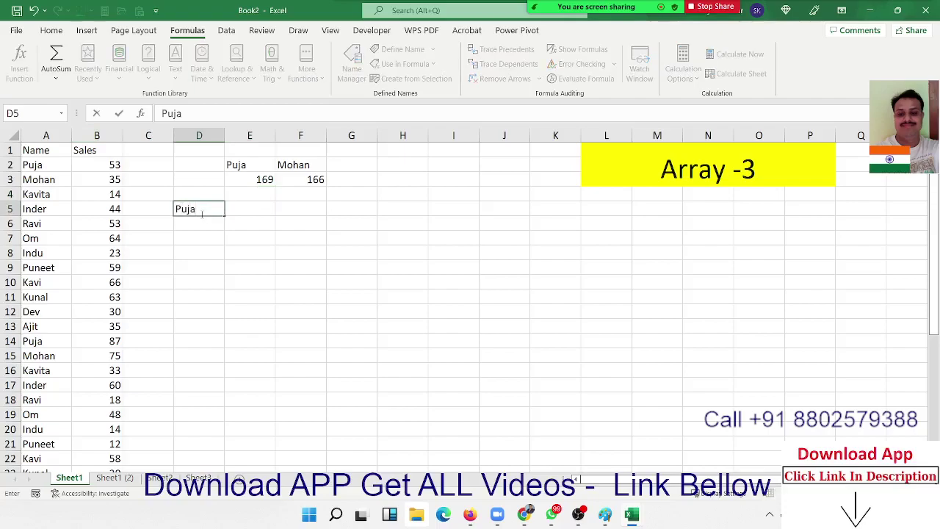
type("+Mohan")
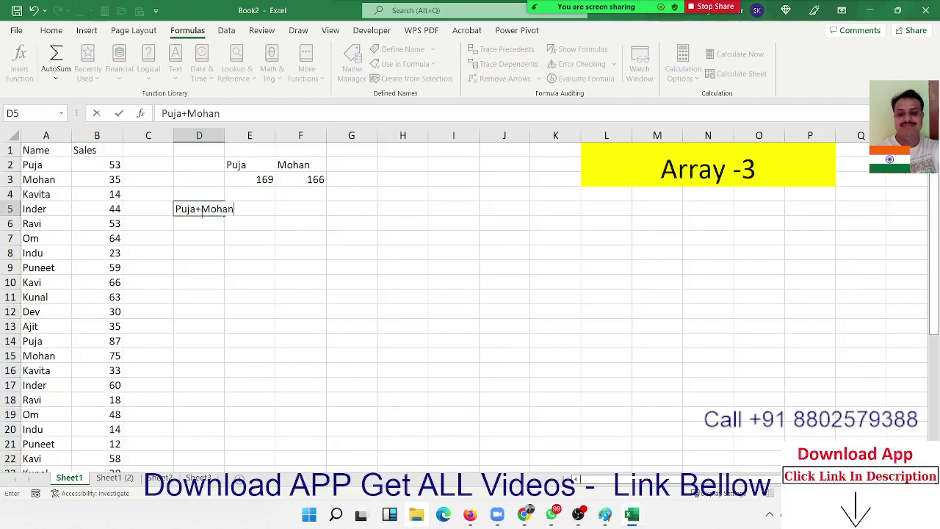
key("Tab")
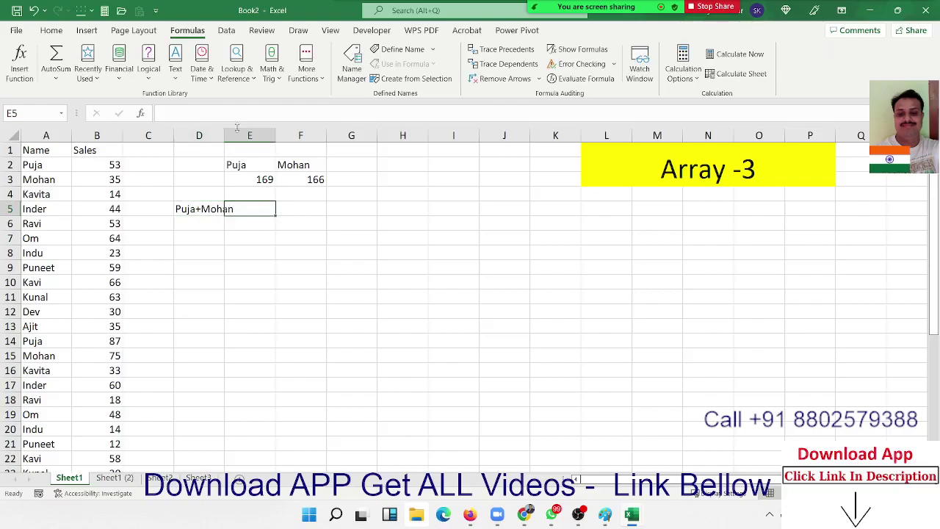
double_click(224, 135)
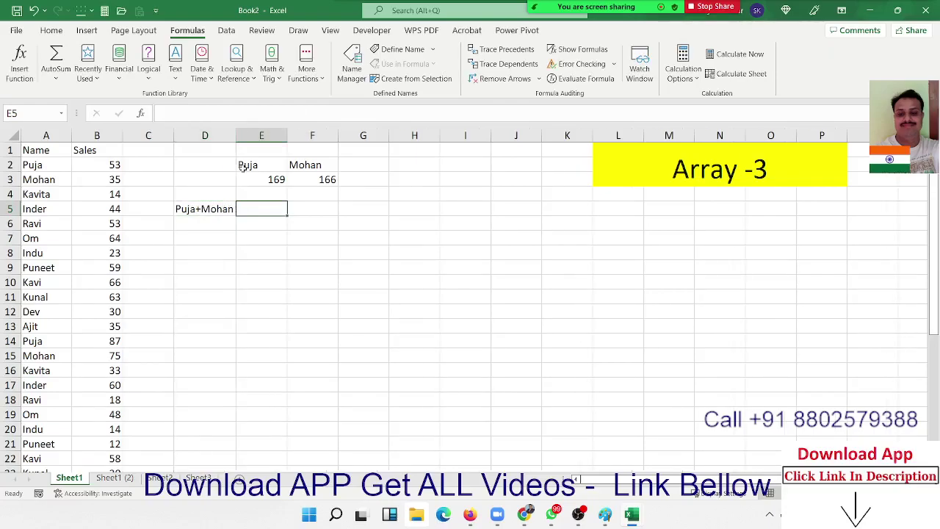
Begin the E5 formula =SUM(IF(A2:A37={"Puja","Mohan"}, with the names condition
type("=su")
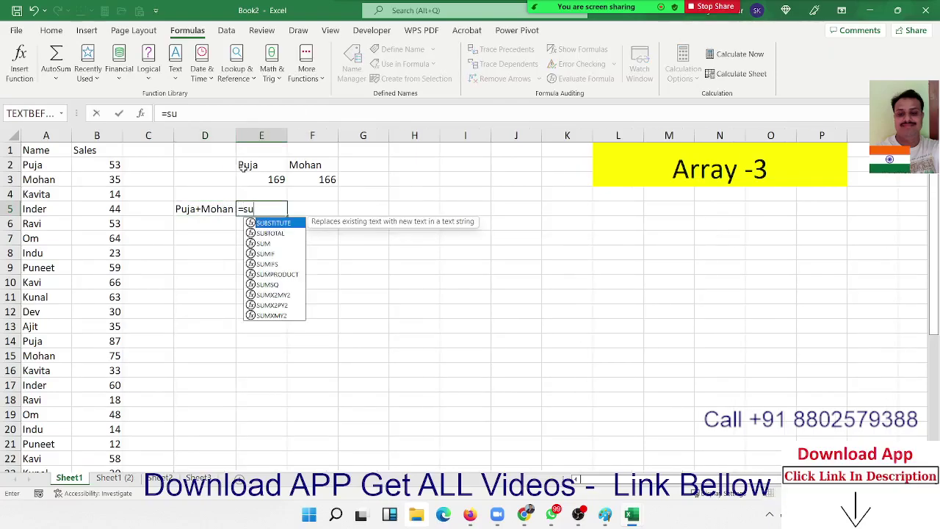
type("m")
key("Tab")
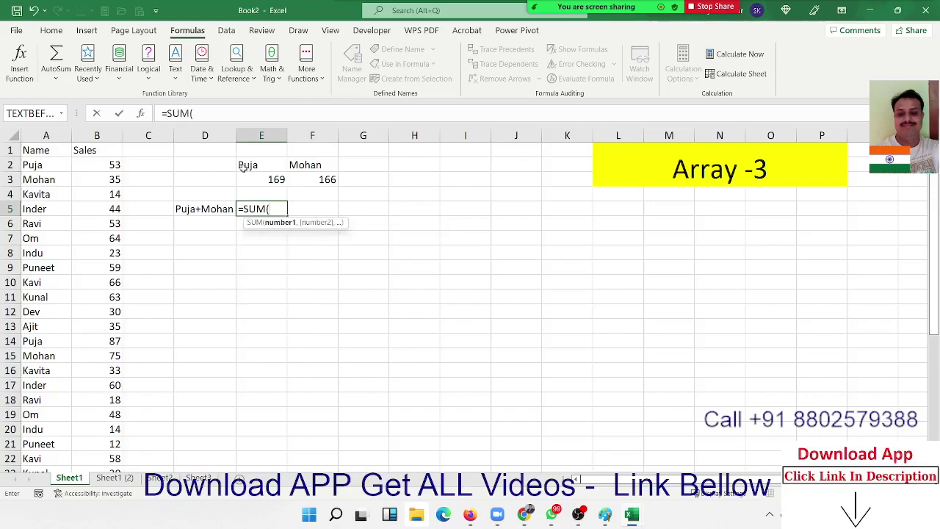
type("IF(")
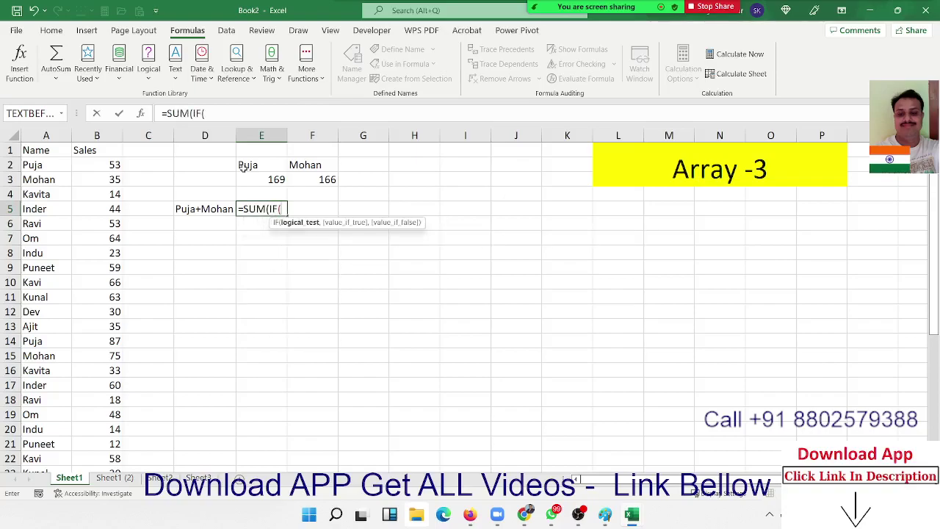
key("Left")
key("Left")
key("Left")
key("Left")
key("Up")
key("Up")
key("Up")
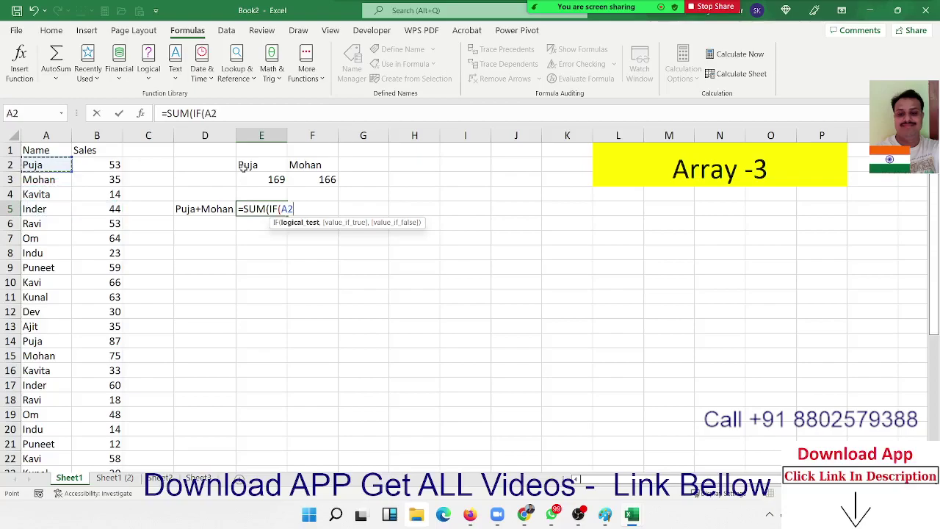
key("ctrl+shift+Down")
type(":A37={Puj")
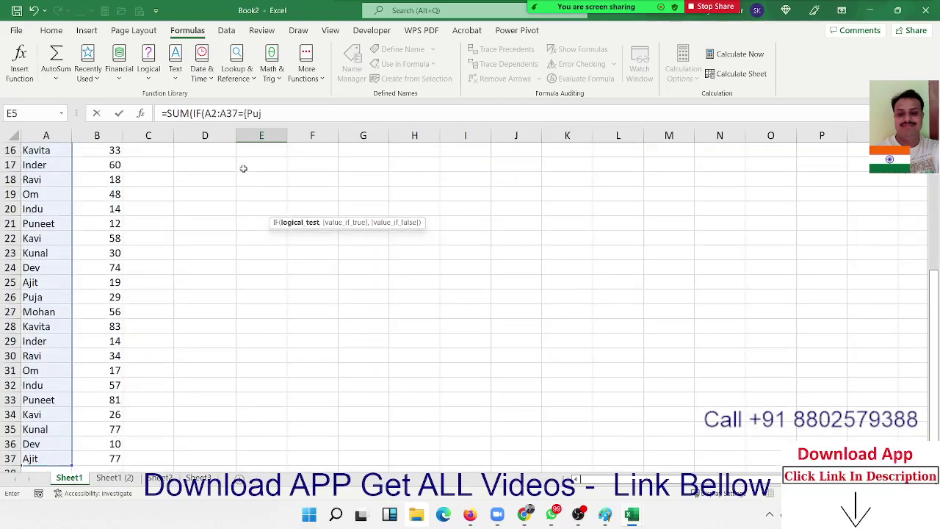
key("BackSpace")
key("BackSpace")
key("BackSpace")
type("uj")
type("han")
type(",")
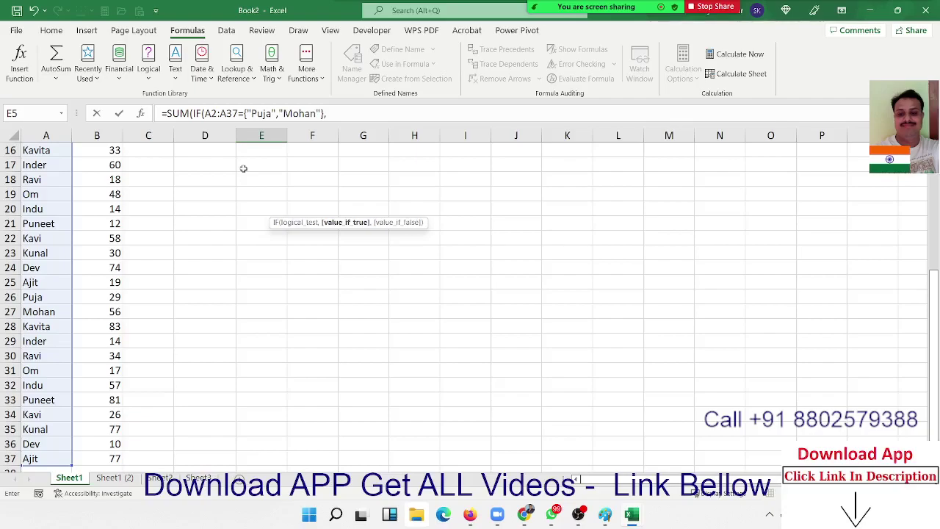
Add B2:B37 as the sales range and accept the correction so E5 shows 335
left_click(108, 206)
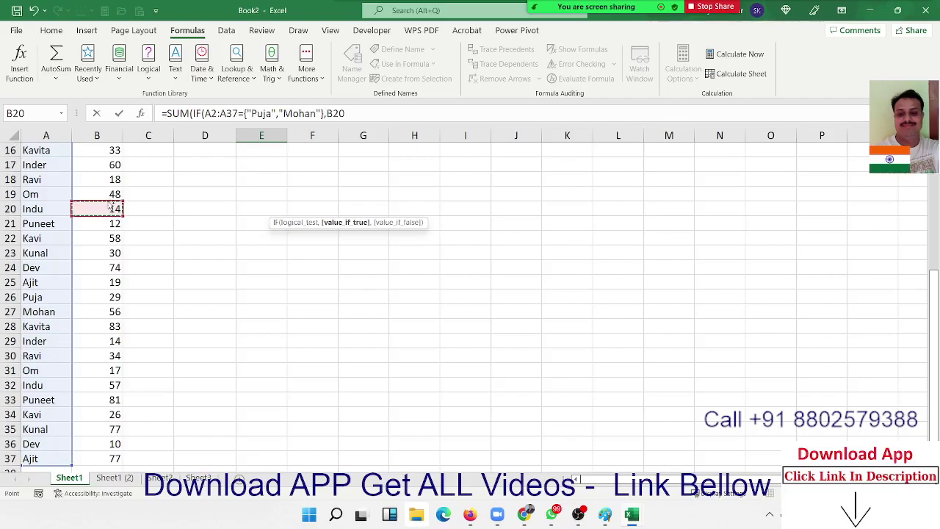
key("ctrl+Up")
key("Down")
key("ctrl+shift+Down")
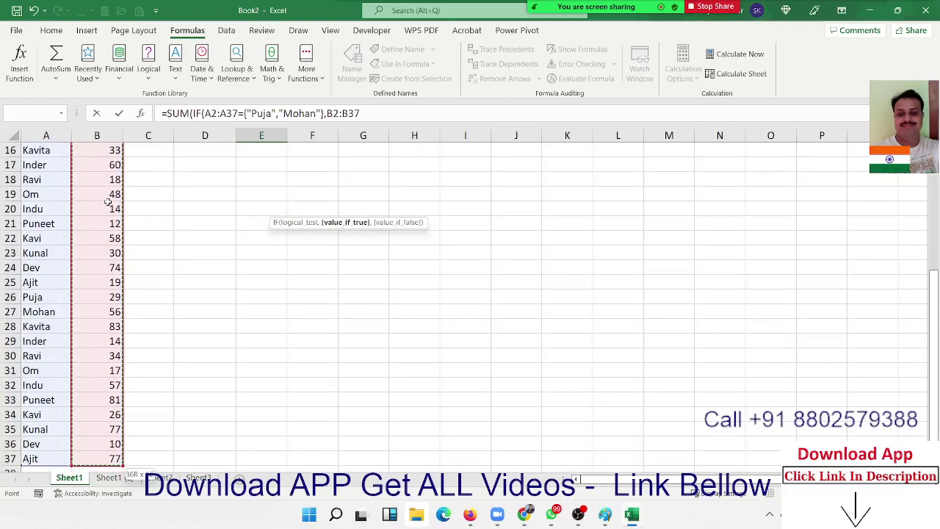
key("Return")
key("Return")
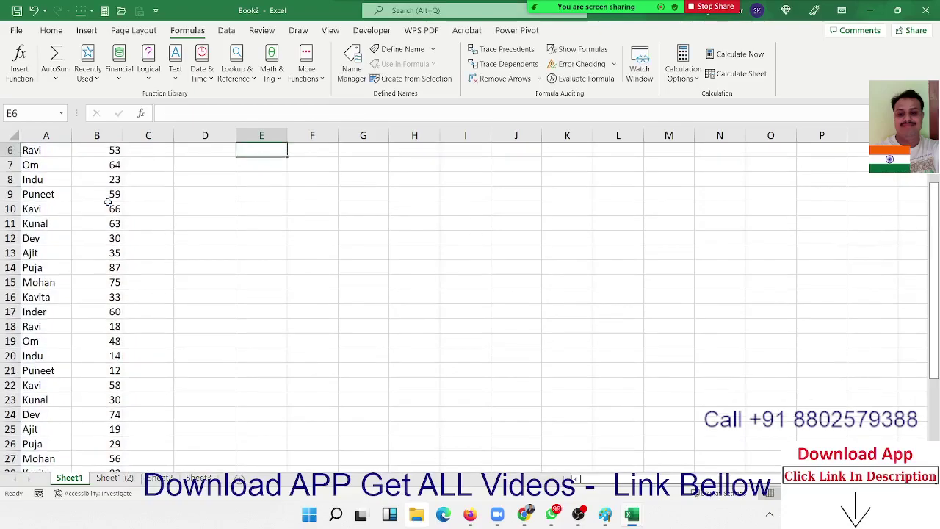
key("Up")
key("Up")
key("Up")
key("Up")
key("Down")
key("Down")
key("Down")
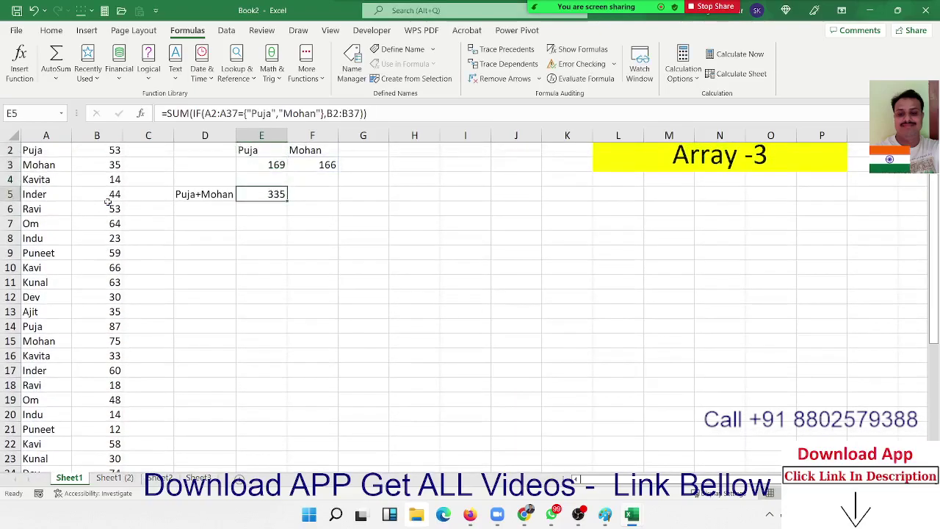
left_click(486, 79)
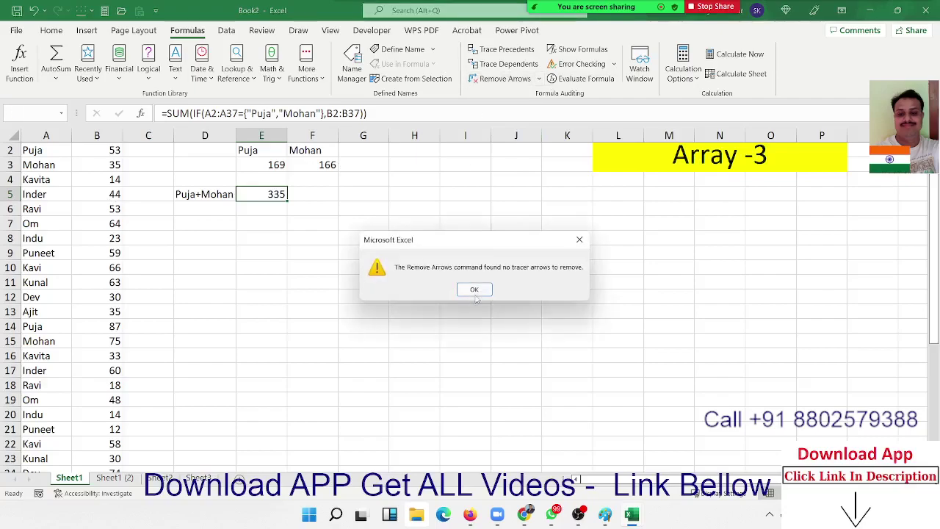
left_click(474, 289)
left_click(599, 79)
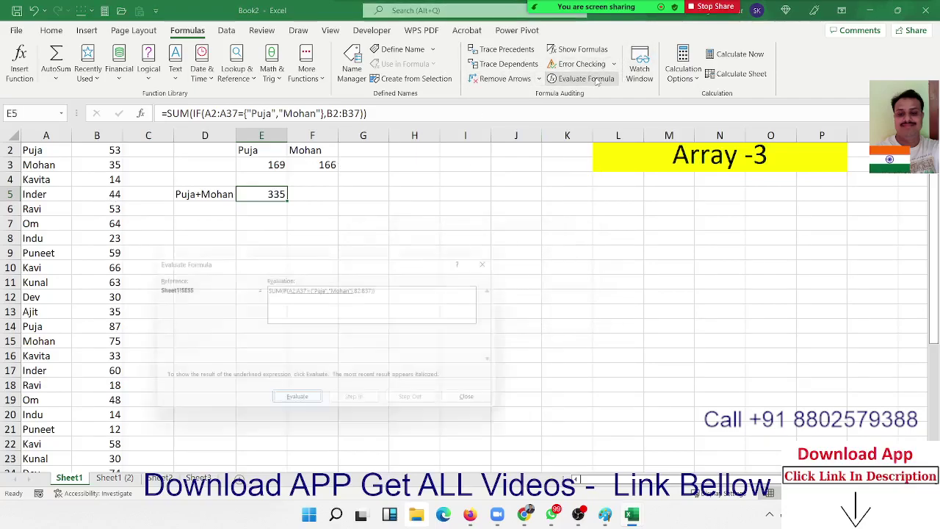
left_click(295, 408)
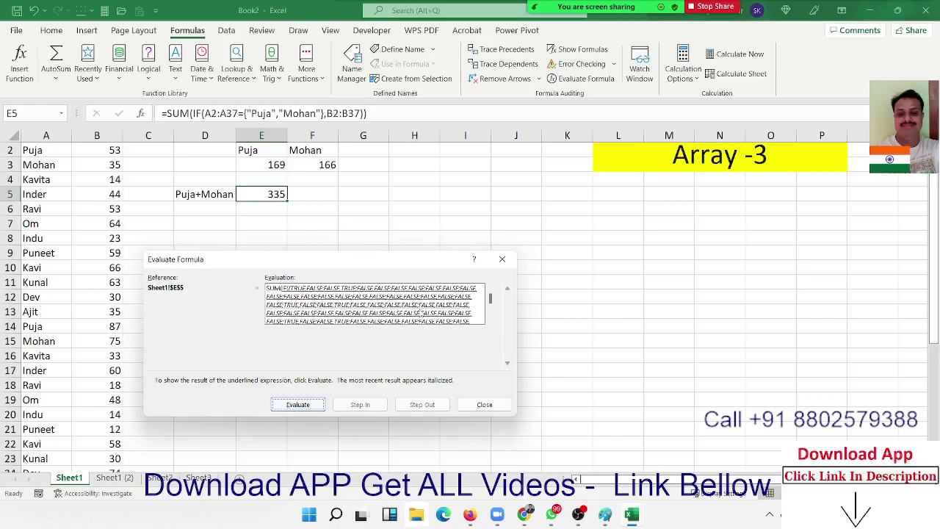
left_click(492, 324)
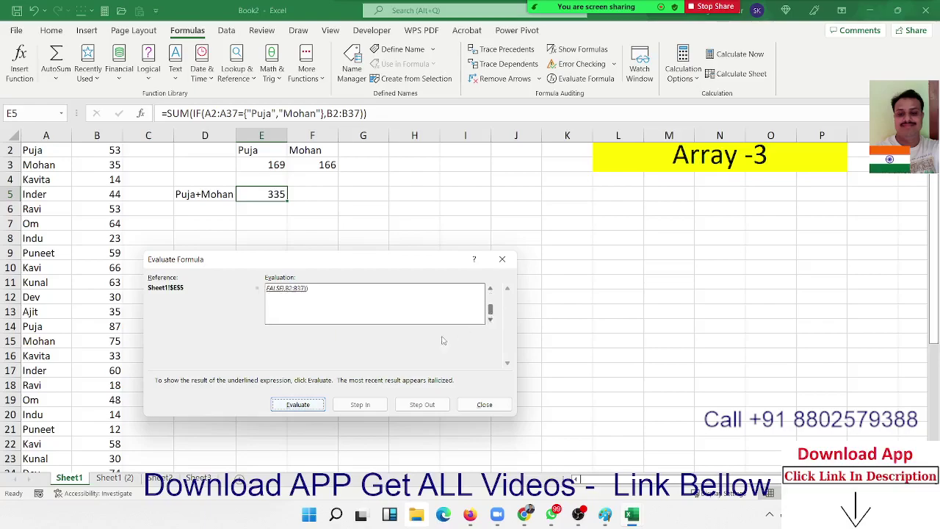
left_click(310, 408)
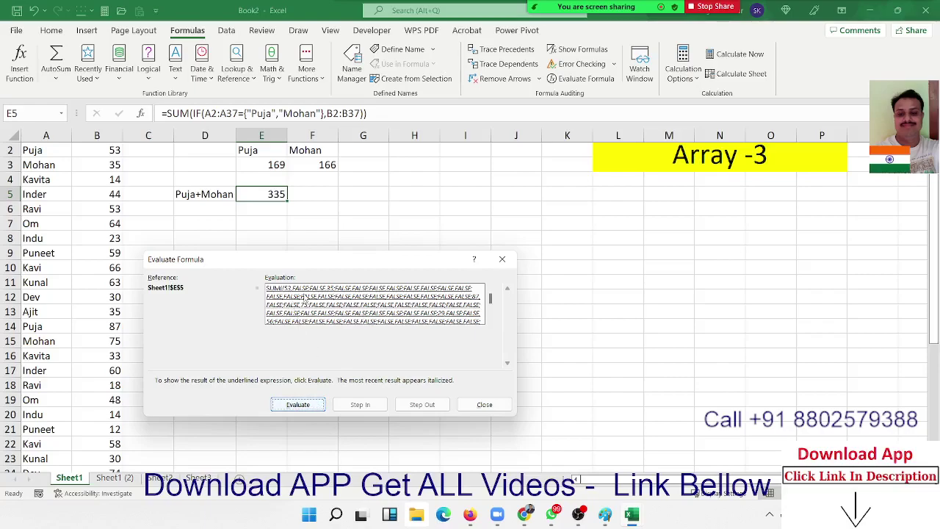
left_click(311, 404)
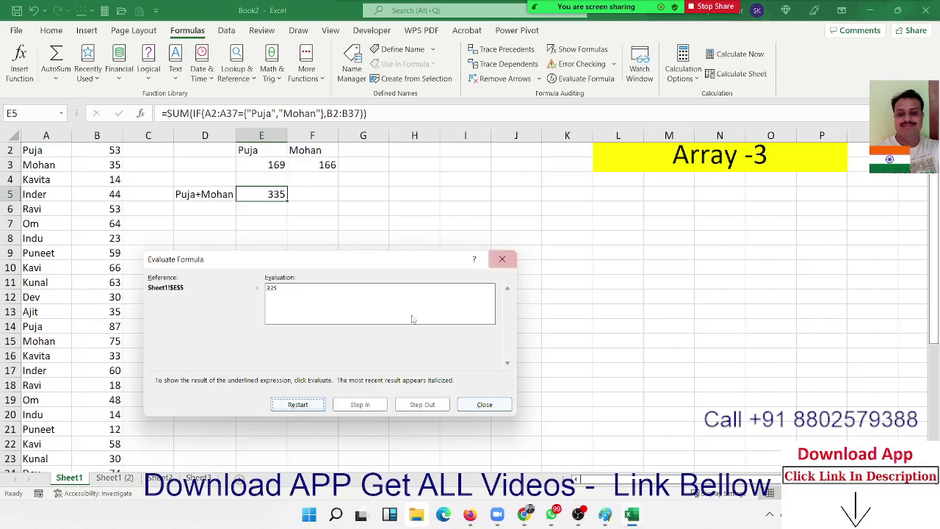
left_click(483, 404)
left_click(413, 342)
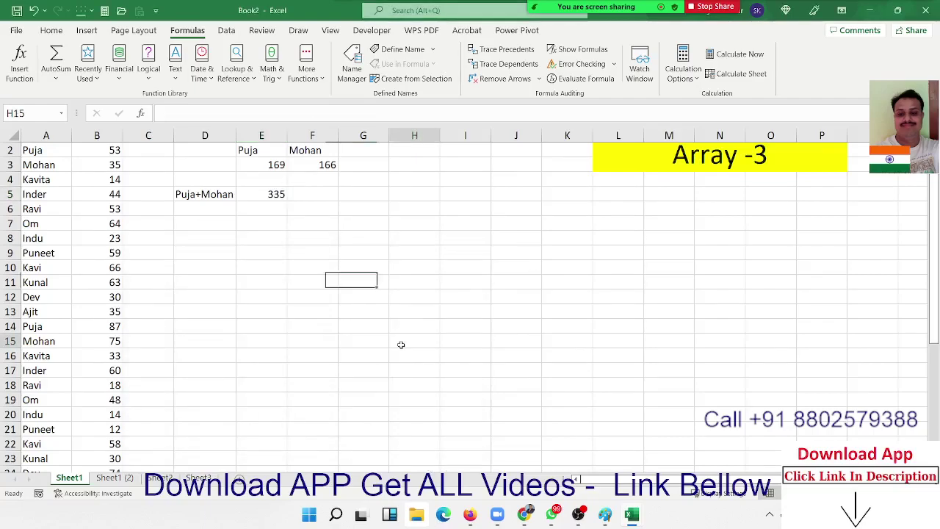
left_click(42, 151)
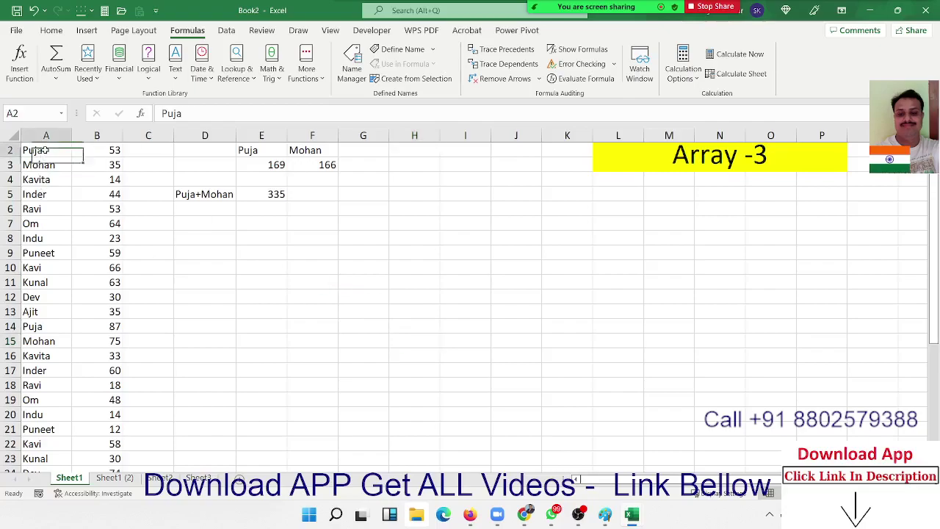
left_click(41, 164, "ctrl")
left_click(41, 180, "ctrl")
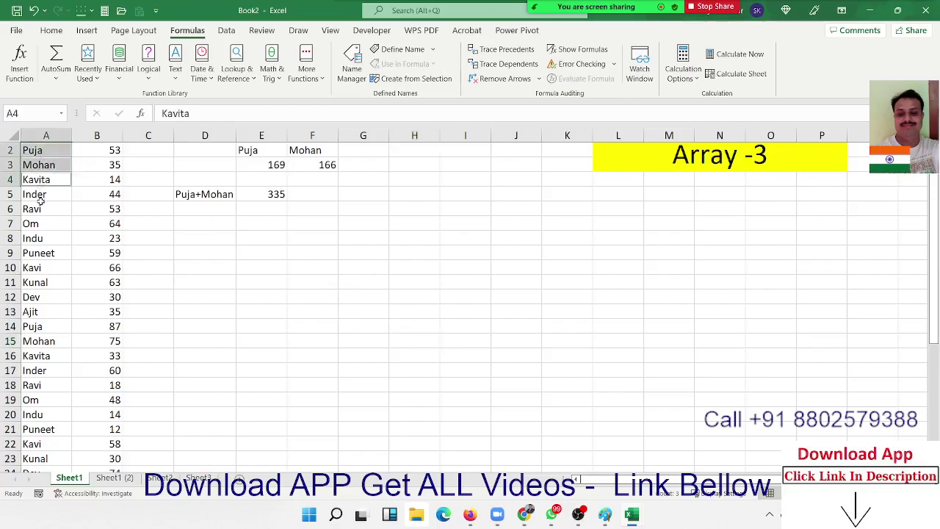
Copy the names Puja, Mohan, Kavita and Om into G7:G10
left_click(38, 222, "ctrl")
key("ctrl+c")
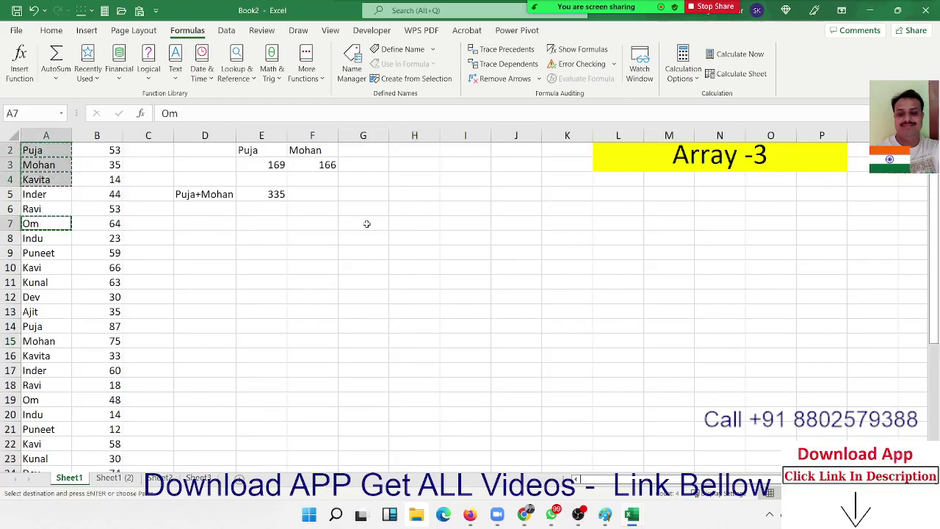
left_click(367, 223)
key("ctrl+v")
key("Escape")
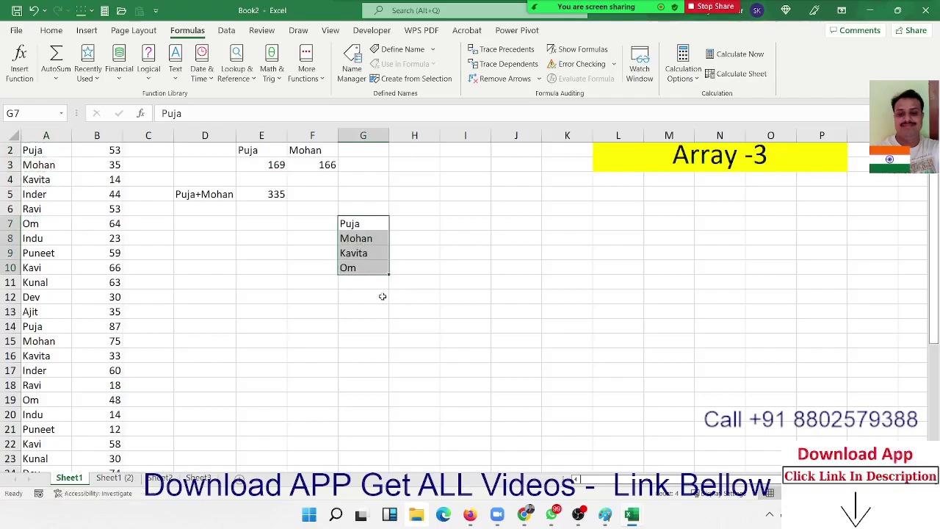
Add a 'Total' label in G12 below the names
left_click(383, 296)
type("Total")
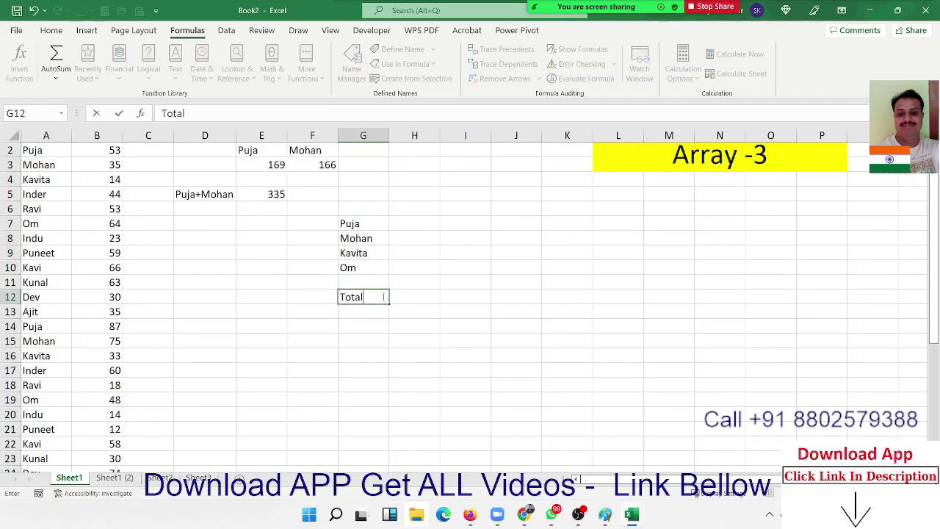
key("Tab")
left_click_drag(422, 221, 424, 262)
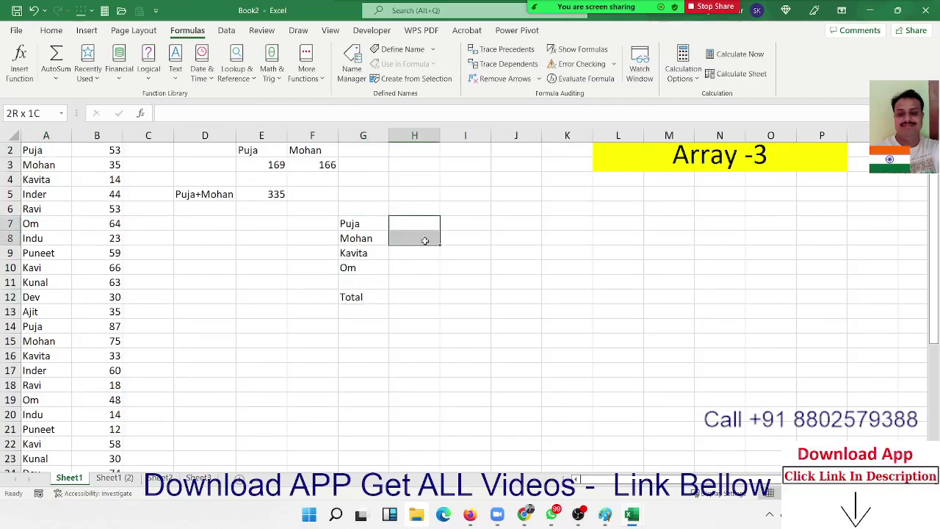
left_click(409, 298)
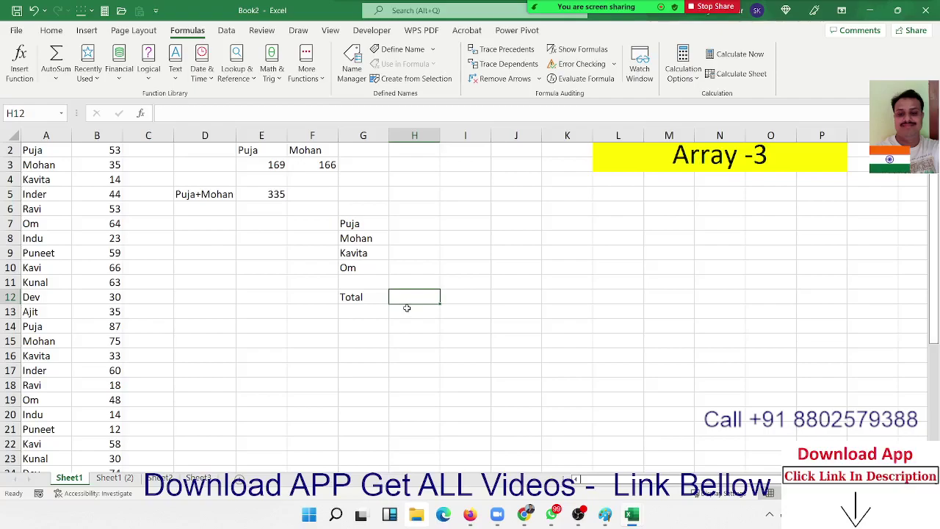
Start =SUM(IF( in H12 with the name range A2:A37 as the condition
type("=s")
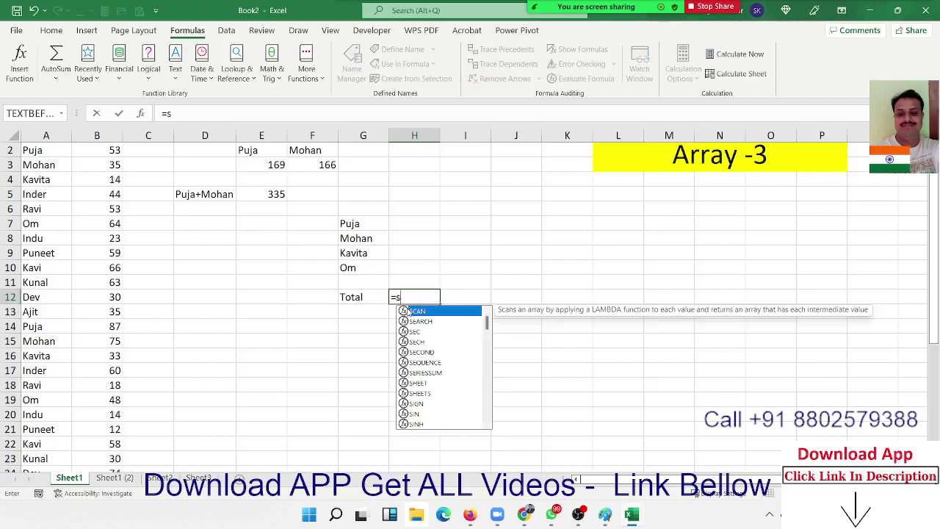
type("um")
key("Tab")
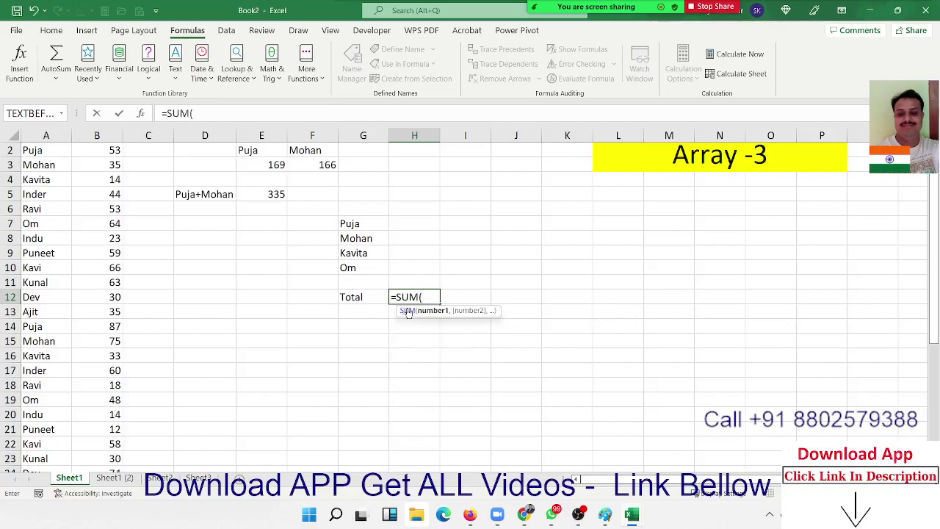
type("if")
key("Tab")
key("Left")
key("Left")
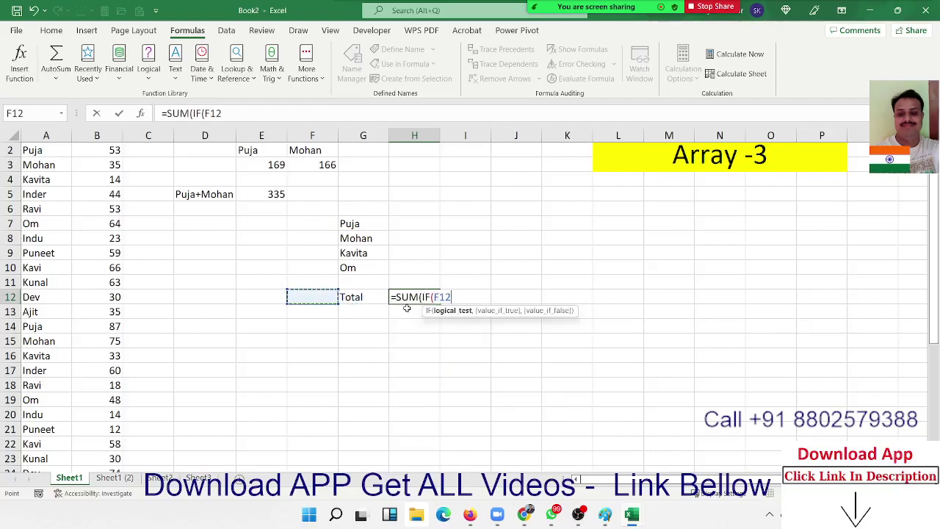
key("Left")
key("Left")
key("Left")
key("Left")
key("Up")
key("Up")
key("Up")
key("Up")
key("Up")
key("Up")
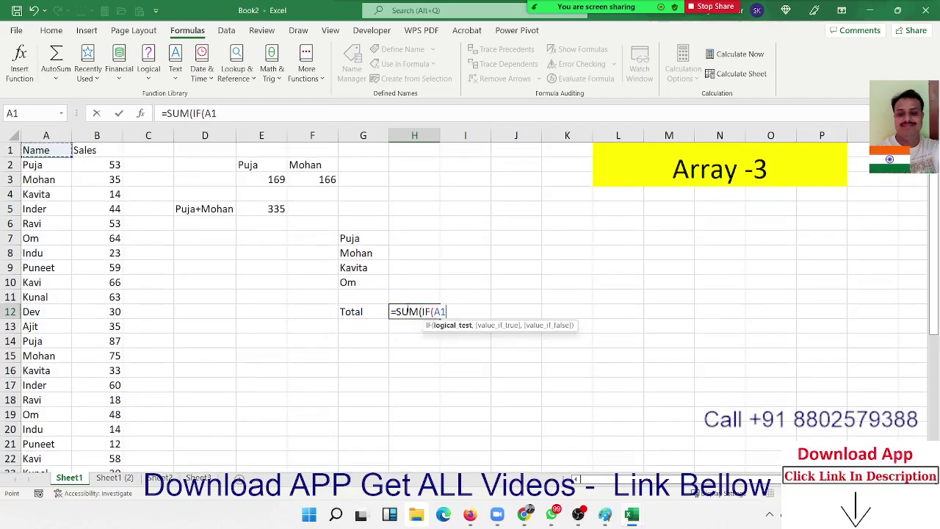
key("Down")
key("ctrl+shift+Down")
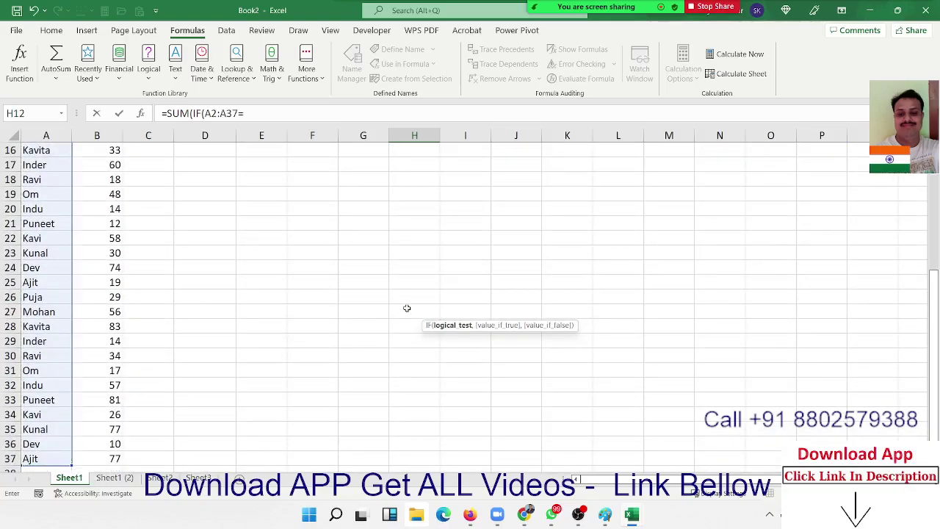
Compare the A2:A37 names against the name list G7:G10
type("=")
key("Up")
key("Up")
key("Up")
key("Up")
key("Left")
key("Up")
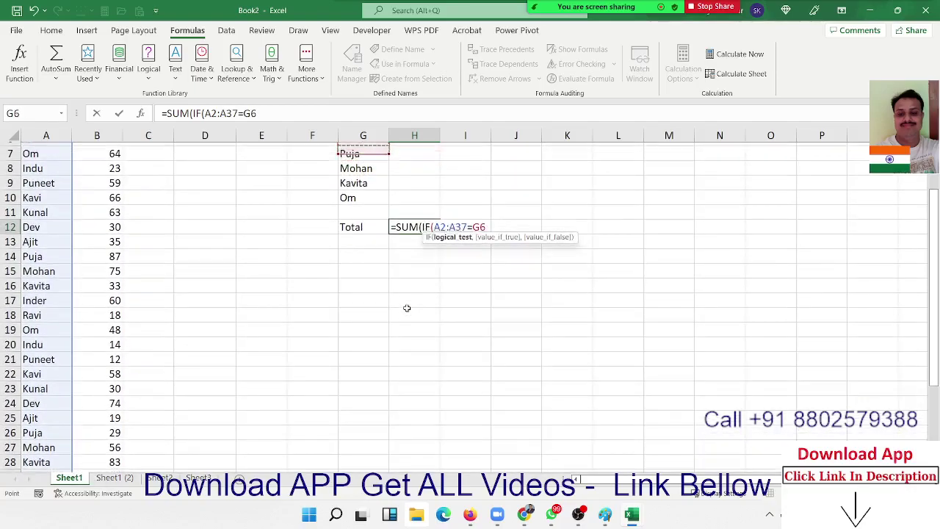
key("Up")
key("Down")
key("shift+Down")
key("shift+Down")
key("shift+Down")
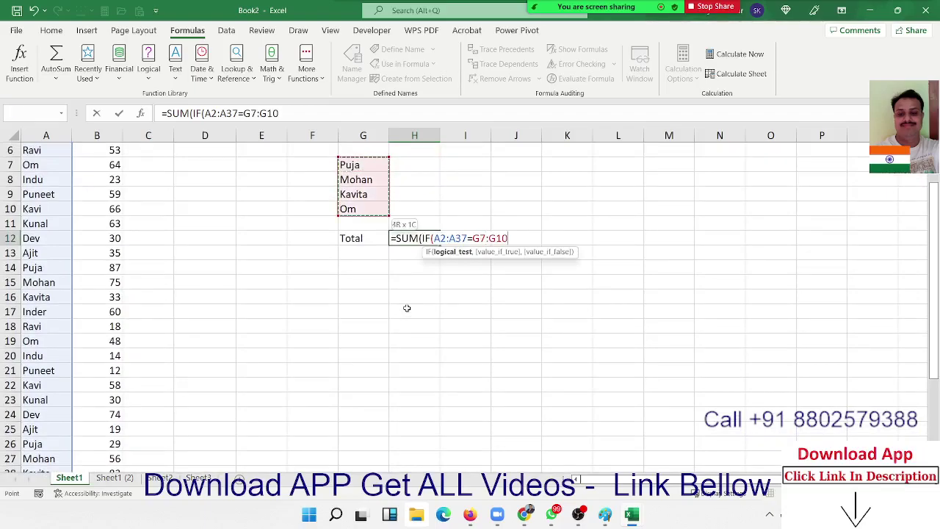
Add B2:B37 as the summed sales and enter the formula, accepting Excel's correction
type(",")
key("Left")
key("Left")
key("Left")
key("Left")
key("Left")
key("Left")
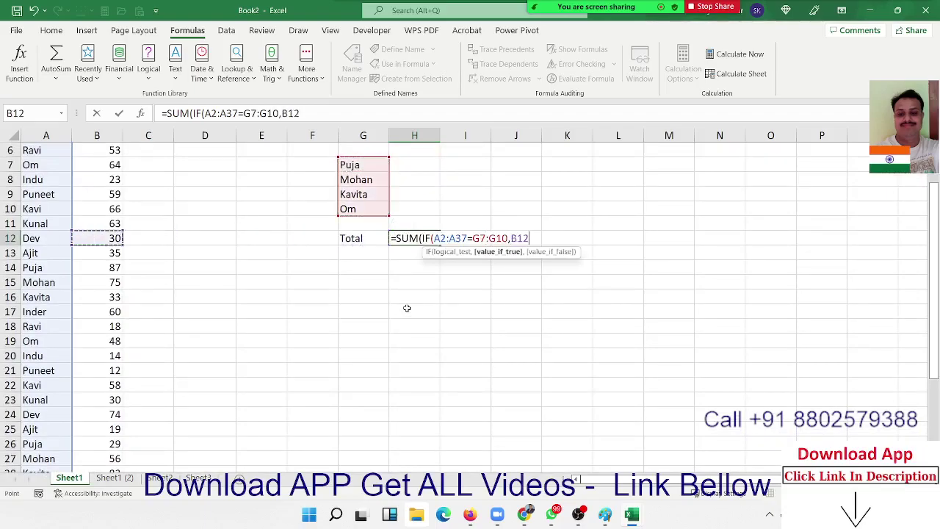
key("Left")
key("Right")
key("ctrl+Up")
key("Down")
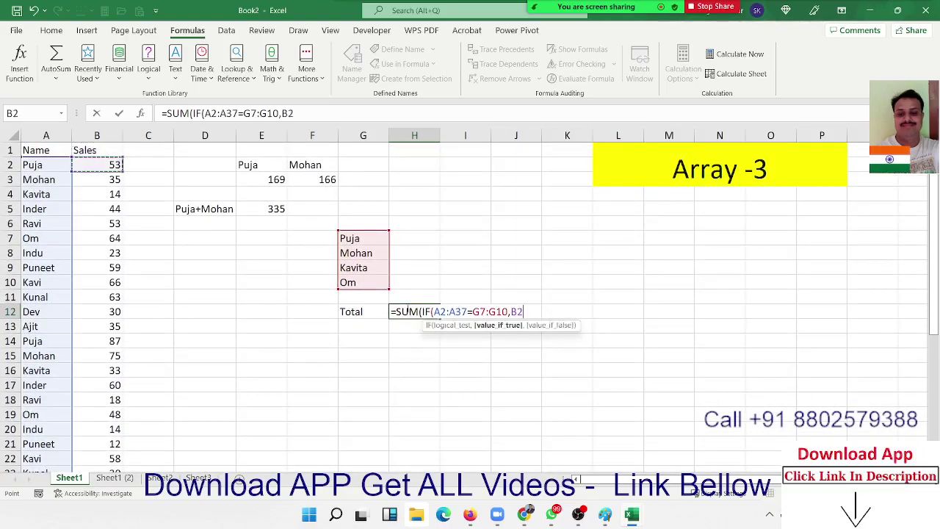
key("ctrl+shift+Down")
key("Return")
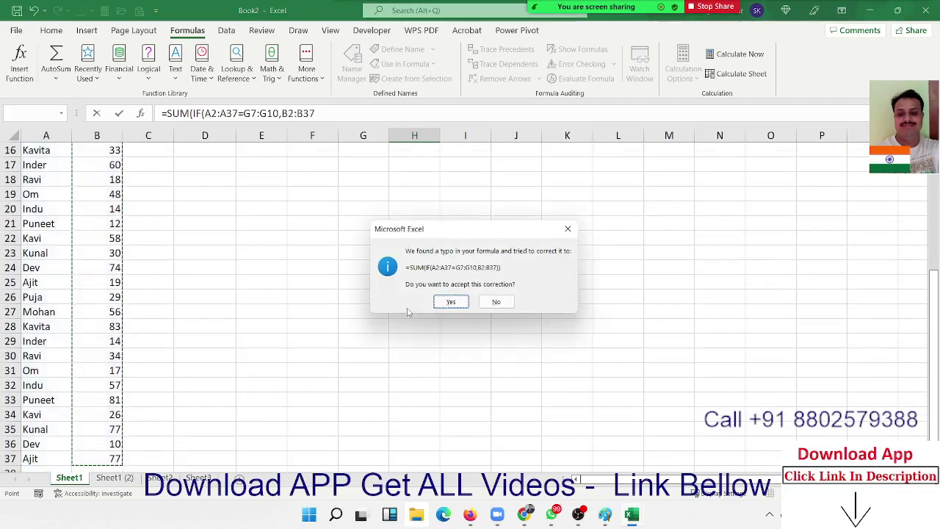
key("Return")
key("Up")
key("Up")
key("Up")
key("Down")
key("Down")
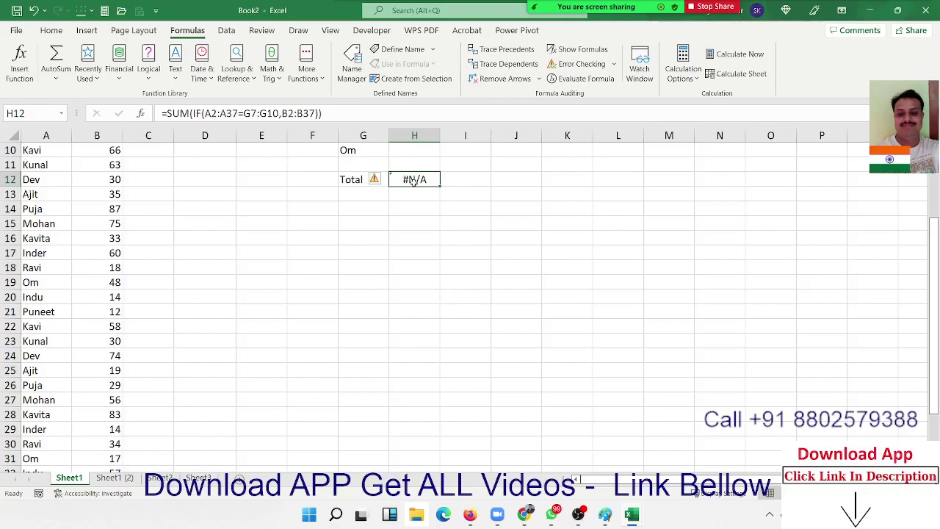
double_click(414, 181)
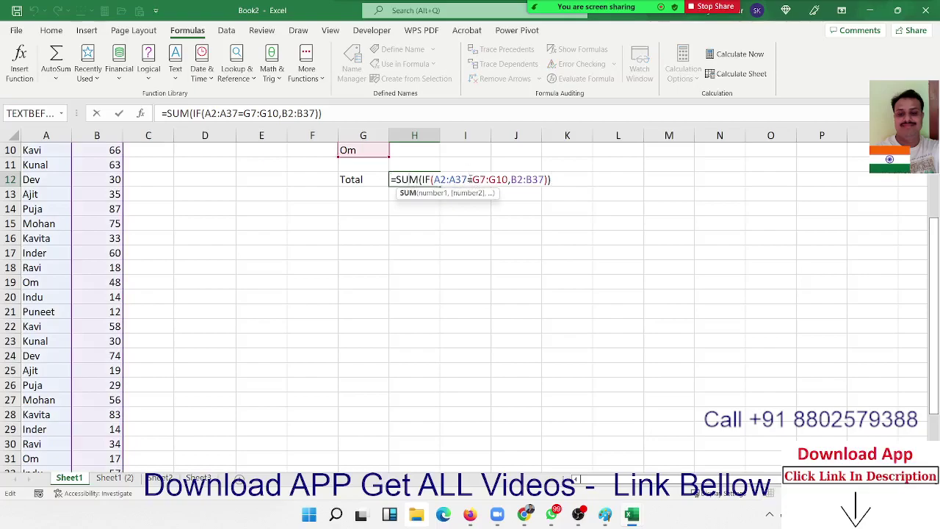
left_click(471, 179)
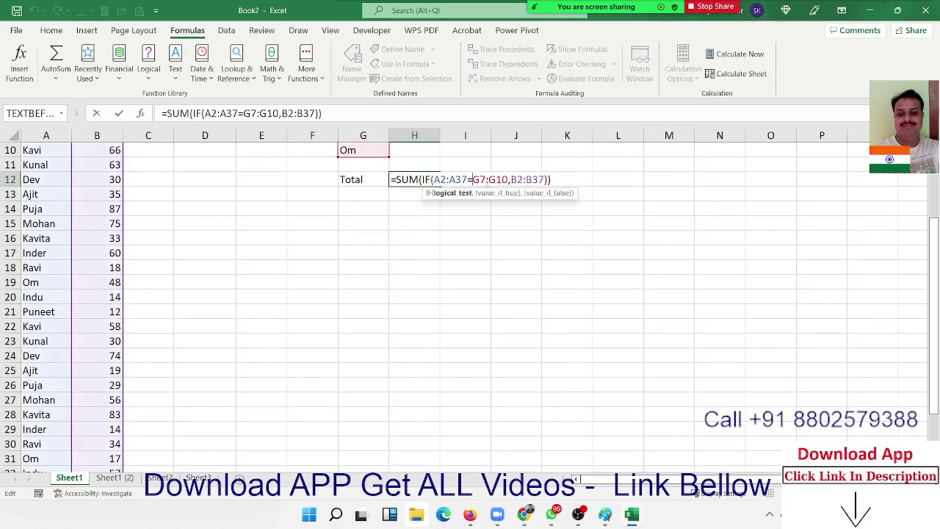
type("(")
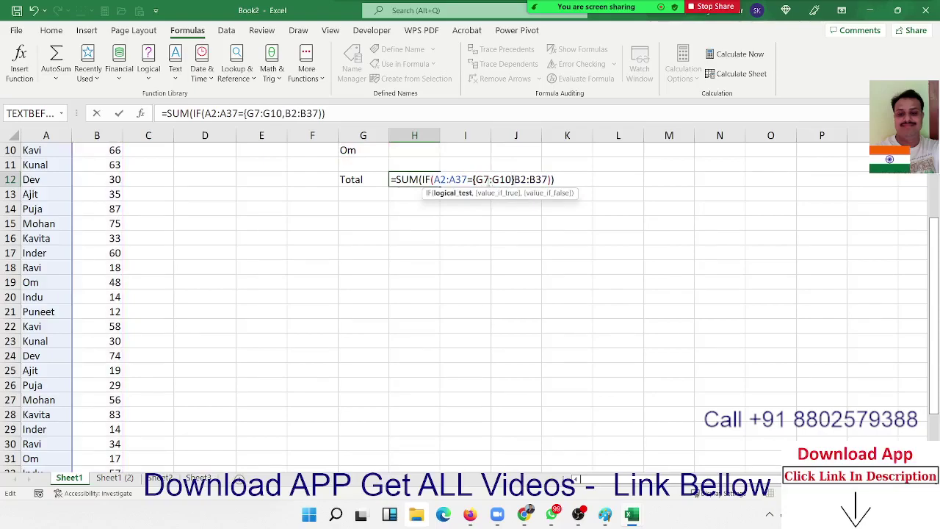
key("Return")
left_click(451, 322)
type(")")
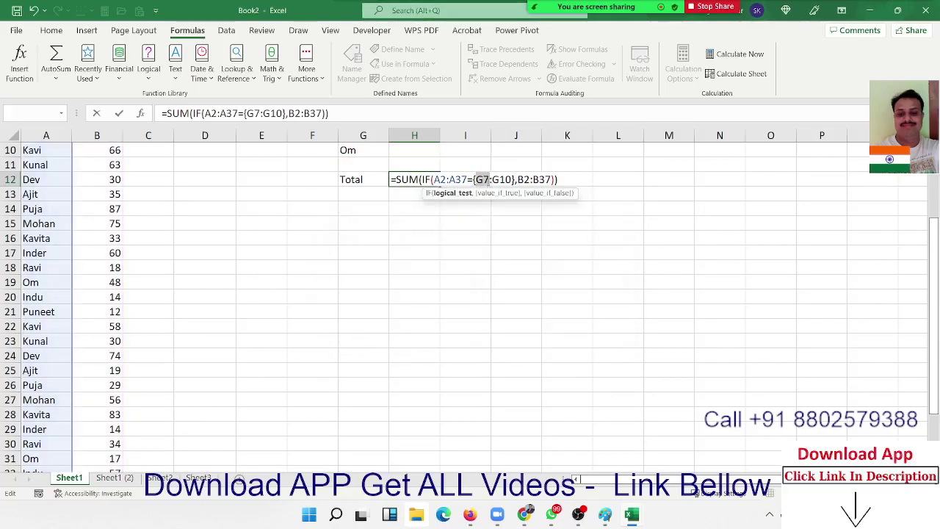
left_click(473, 180)
key("Delete")
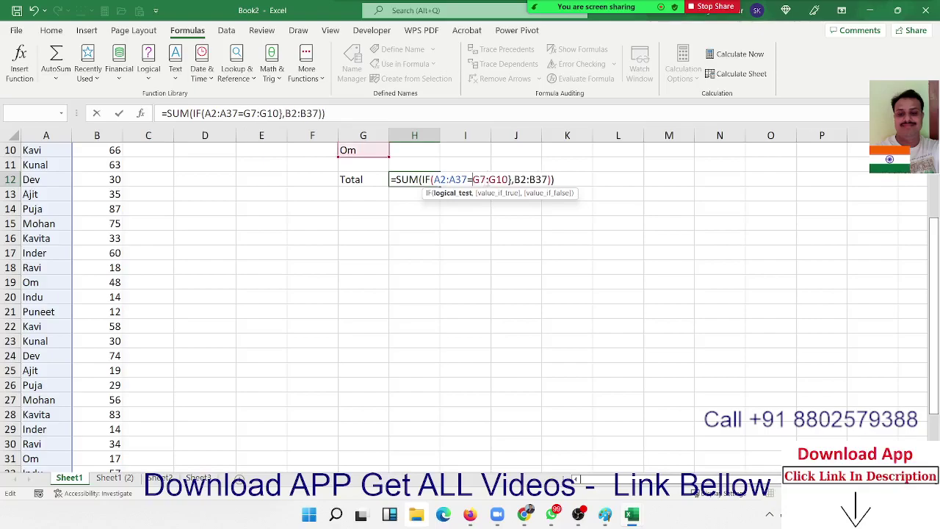
key("Delete")
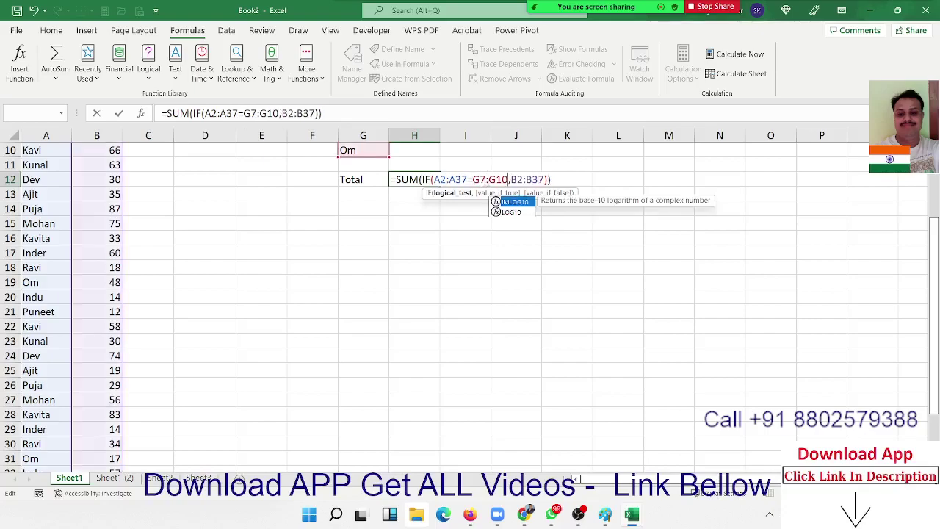
key("Return")
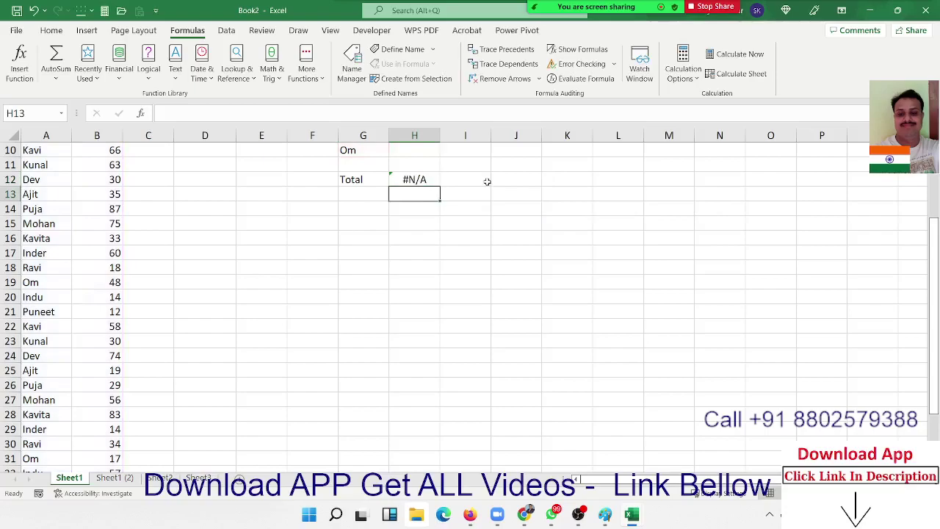
key("Up")
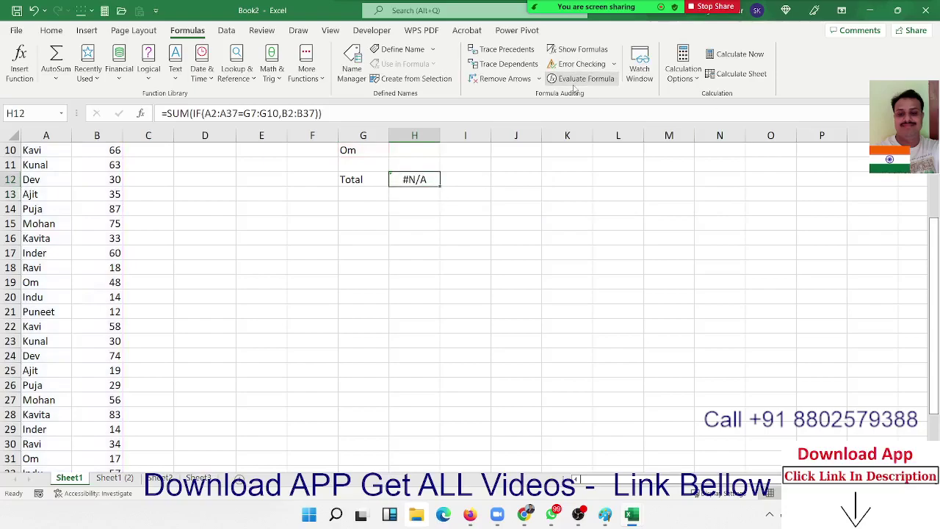
left_click(576, 79)
left_click(297, 405)
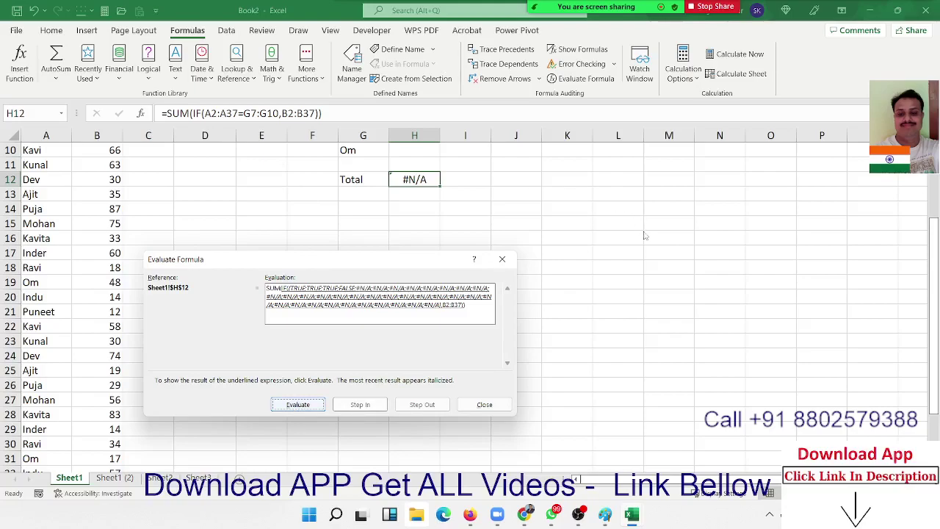
left_click(512, 261)
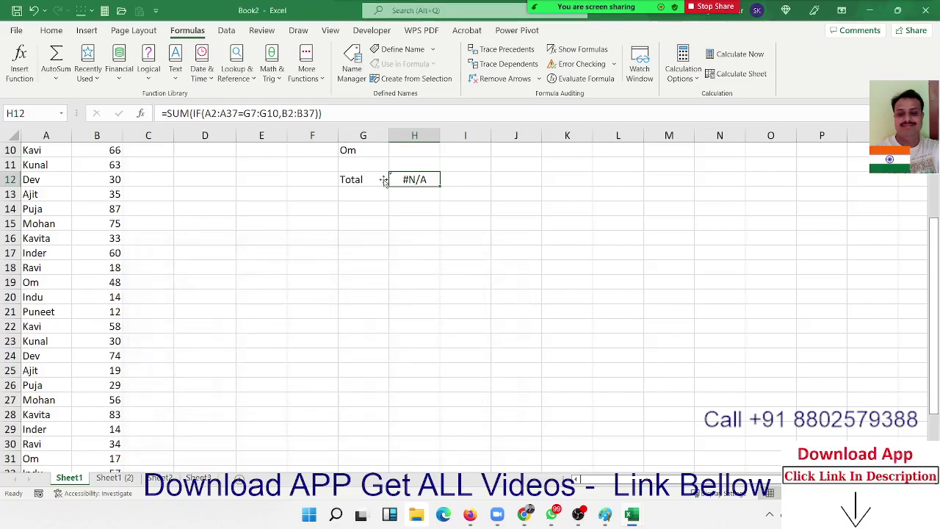
scroll(357, 212, "up", 3)
Inspect the G7:G10 reference in H12's formula, leaving it unchanged
left_click(366, 280)
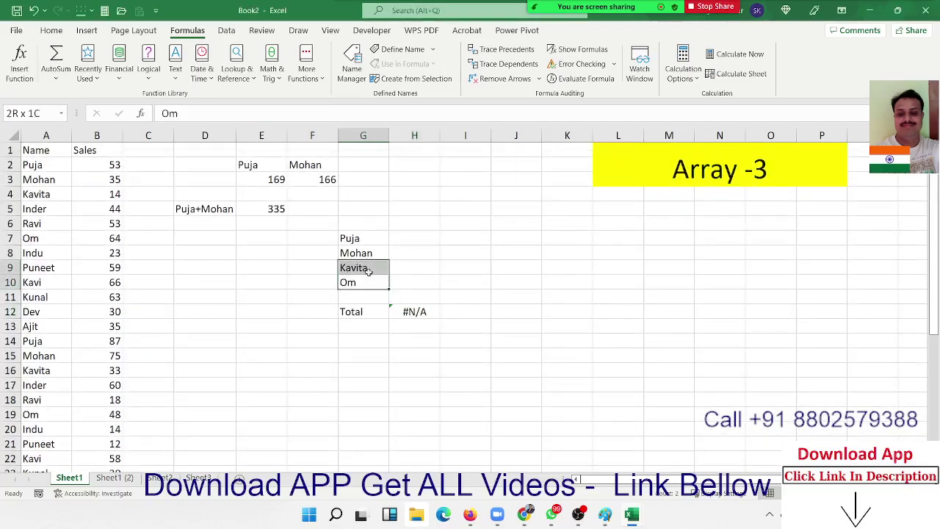
double_click(397, 311)
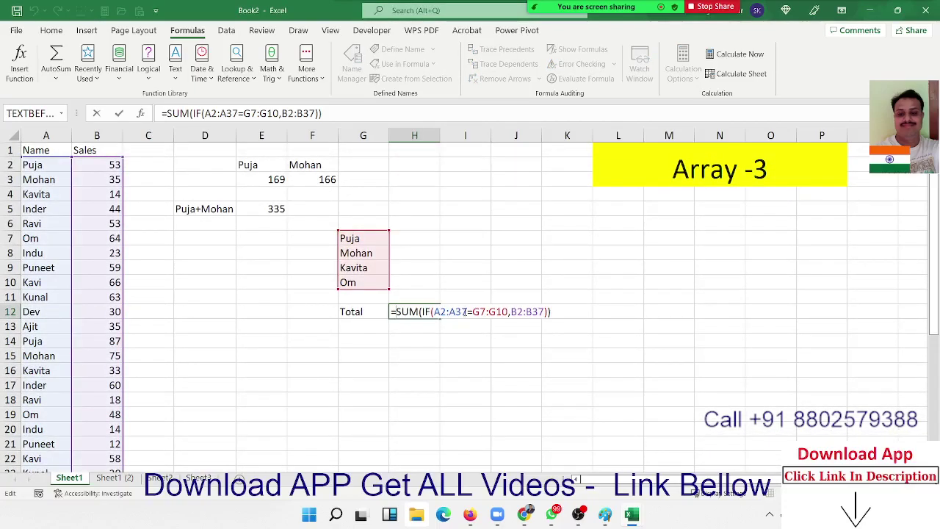
left_click(470, 311)
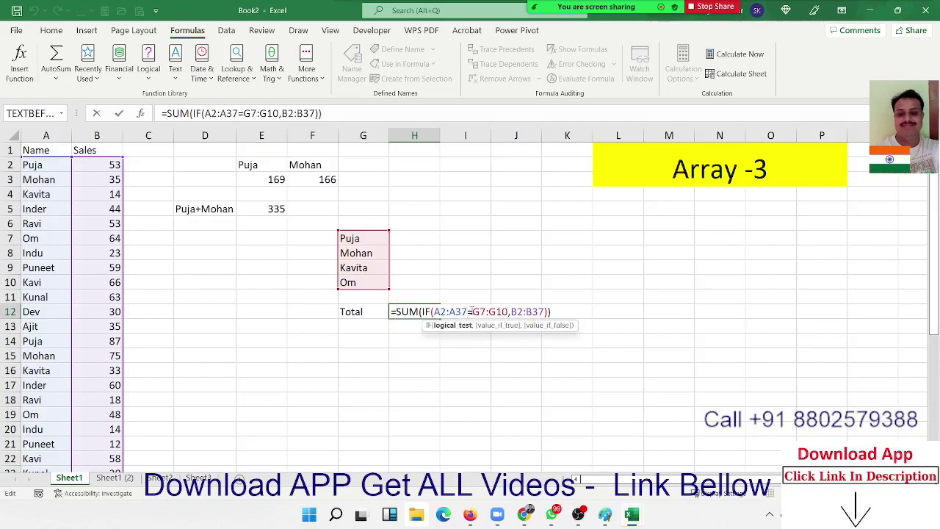
left_click_drag(471, 312, 509, 312)
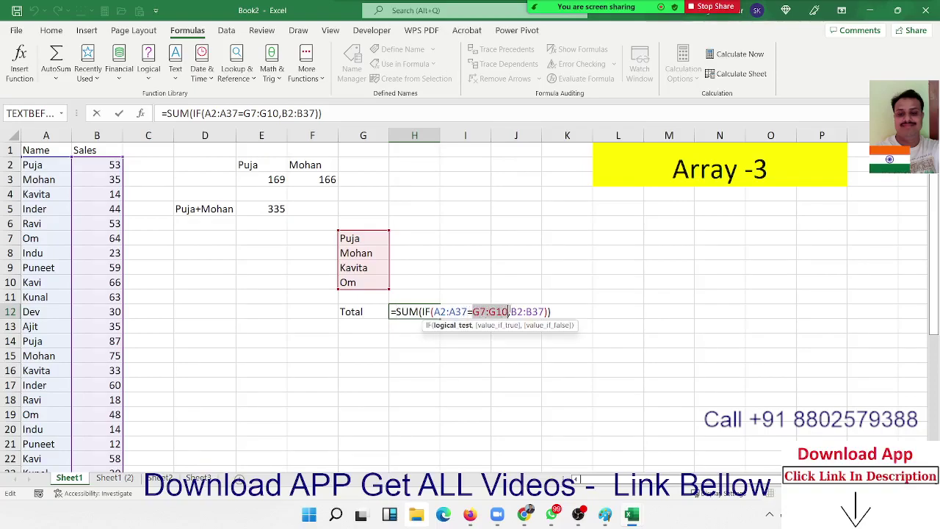
key("Return")
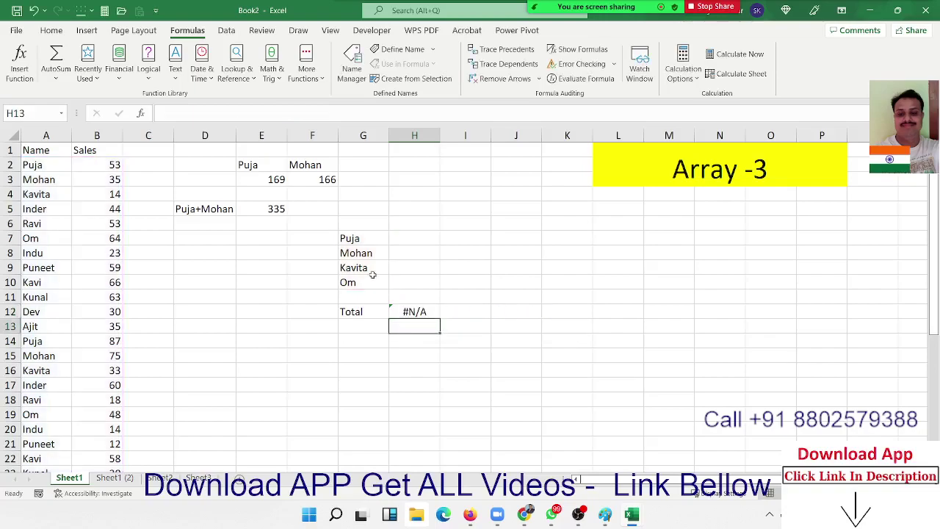
Name the G7:G10 list dd using the Name Box
left_click_drag(357, 235, 353, 283)
left_click(50, 114)
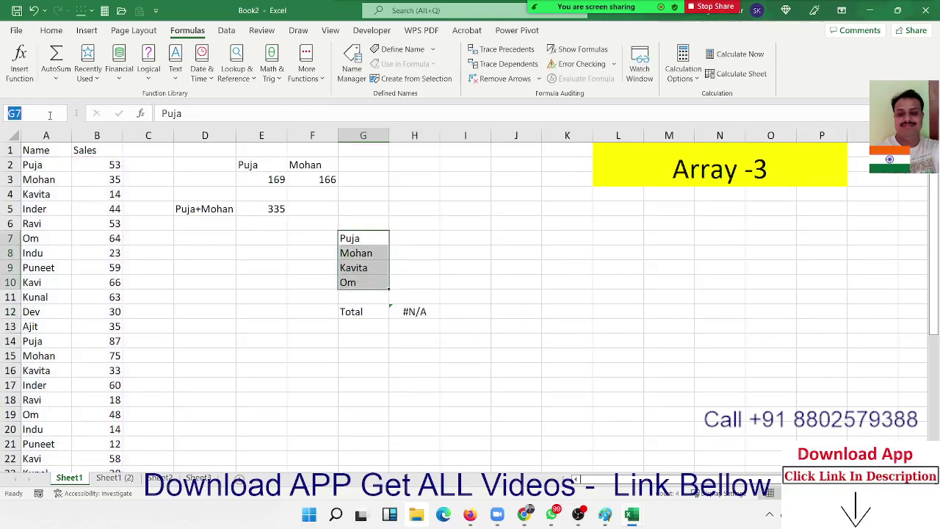
type("dd")
key("Return")
Replace G7:G10 with dd in H12's formula, giving =SUM(IF(A2:A37=dd,B2:B37))
left_click(415, 310)
double_click(415, 310)
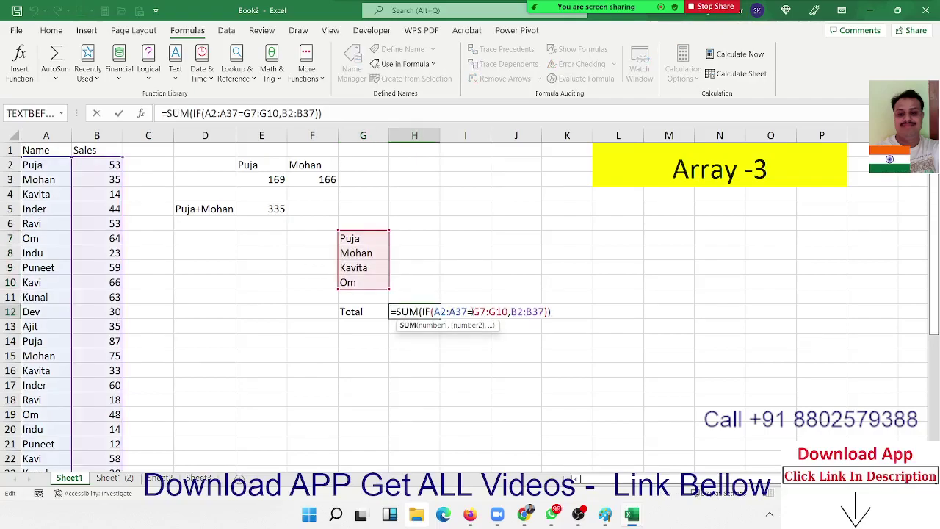
left_click_drag(472, 311, 507, 311)
type("dd")
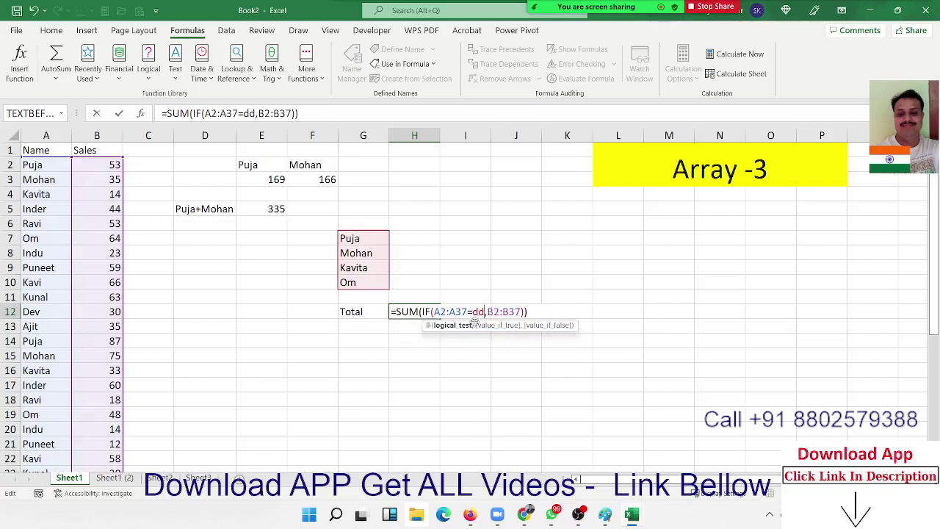
key("Return")
key("Up")
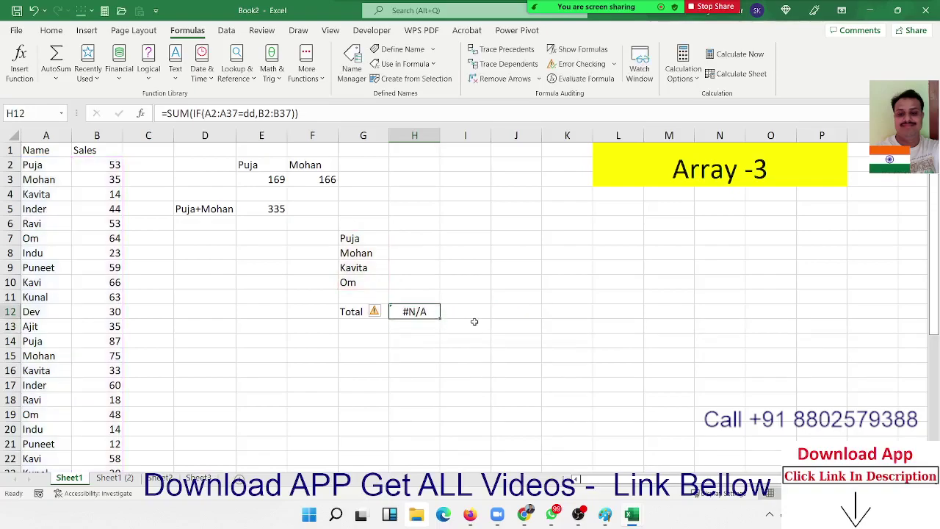
left_click(265, 211)
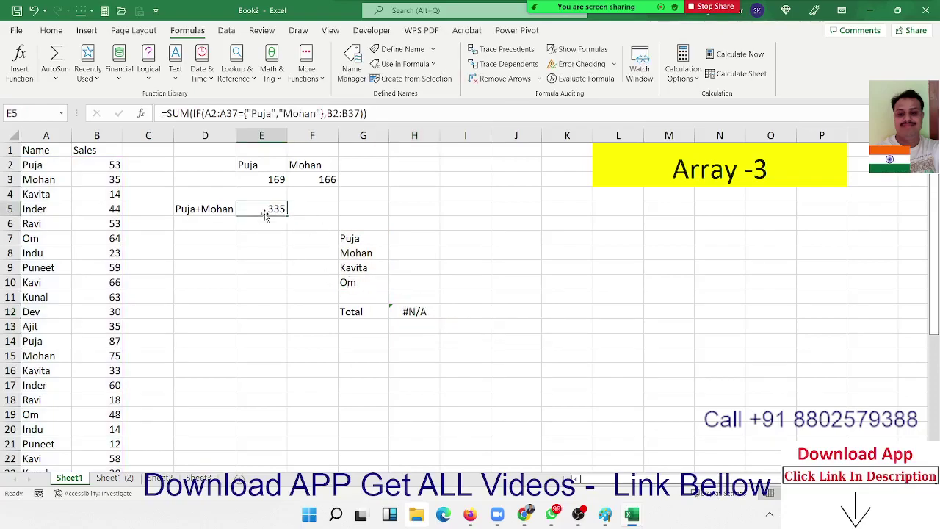
double_click(265, 211)
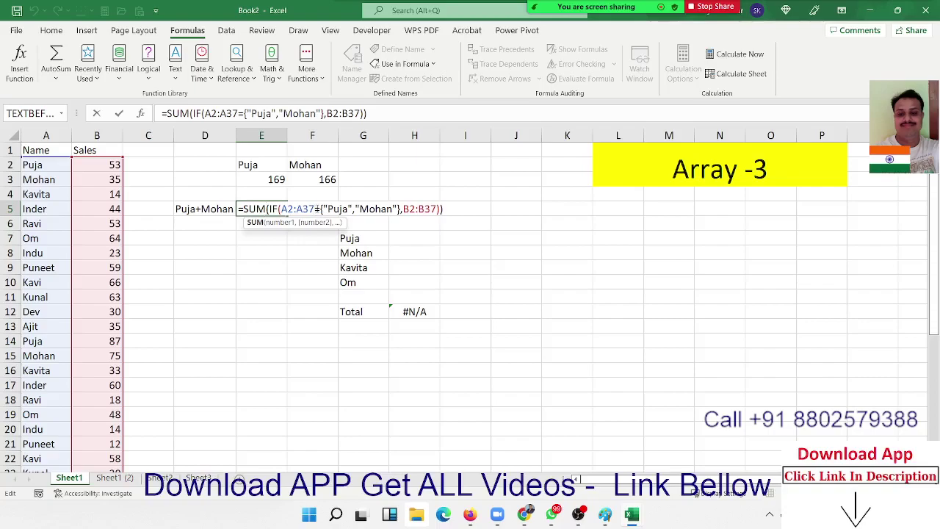
left_click_drag(315, 209, 402, 209)
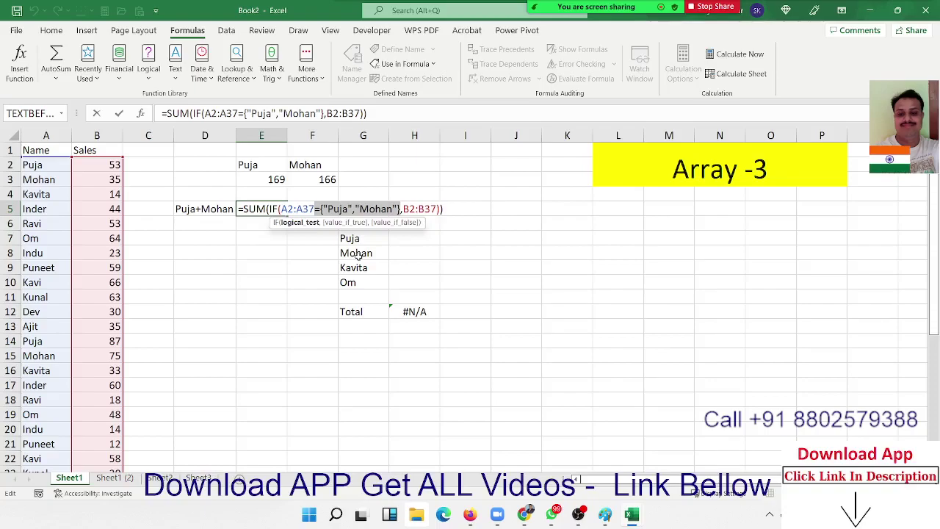
key("ctrl+Return")
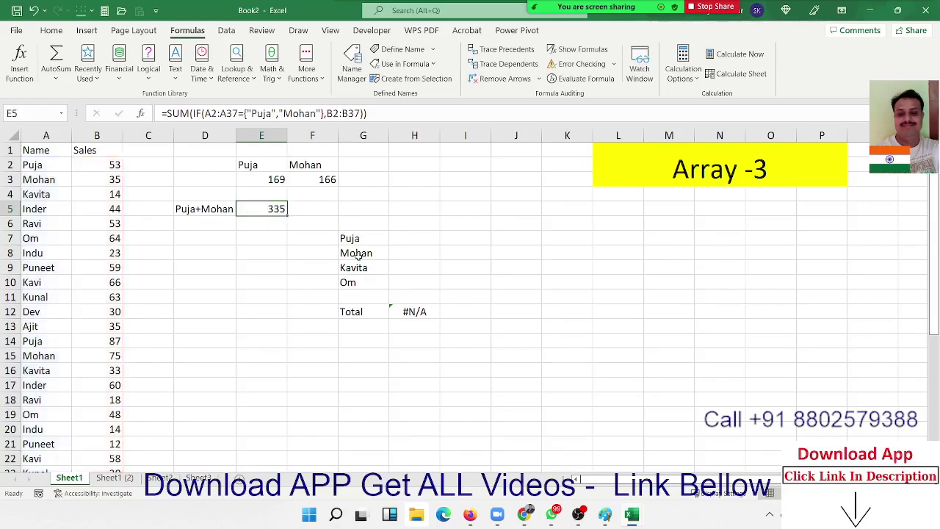